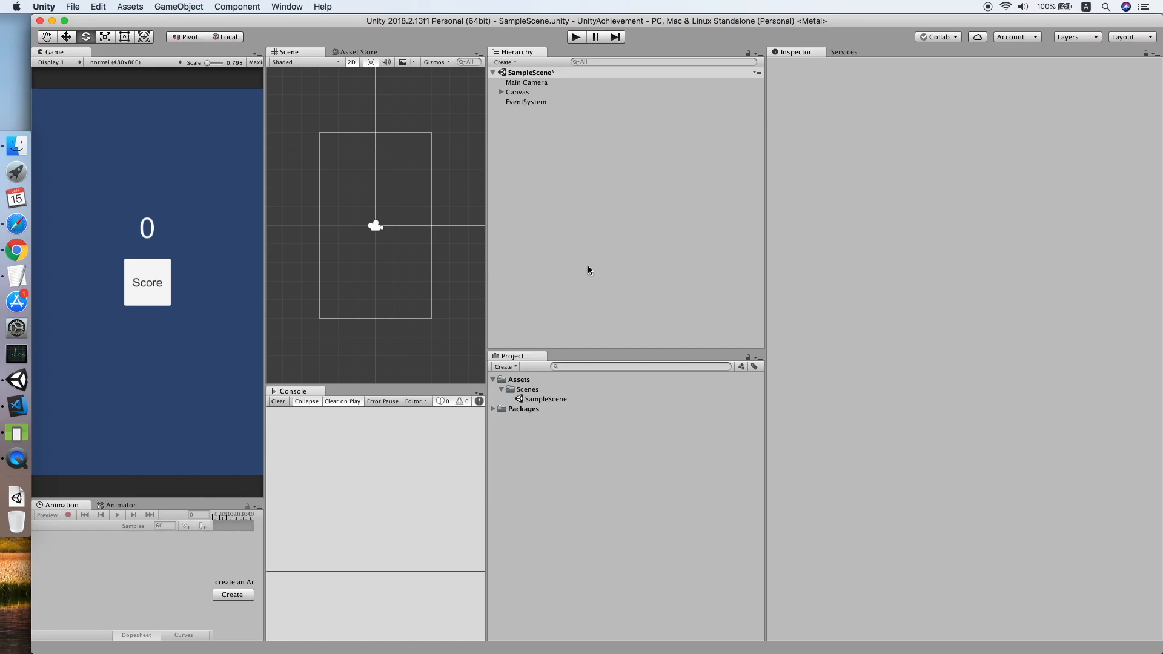
Read the CloudOnce GitHub README, then check the downloaded CloudOnce package in Unity's Downloads stack.
{"action": "left_click", "coordinate": [14, 257]}
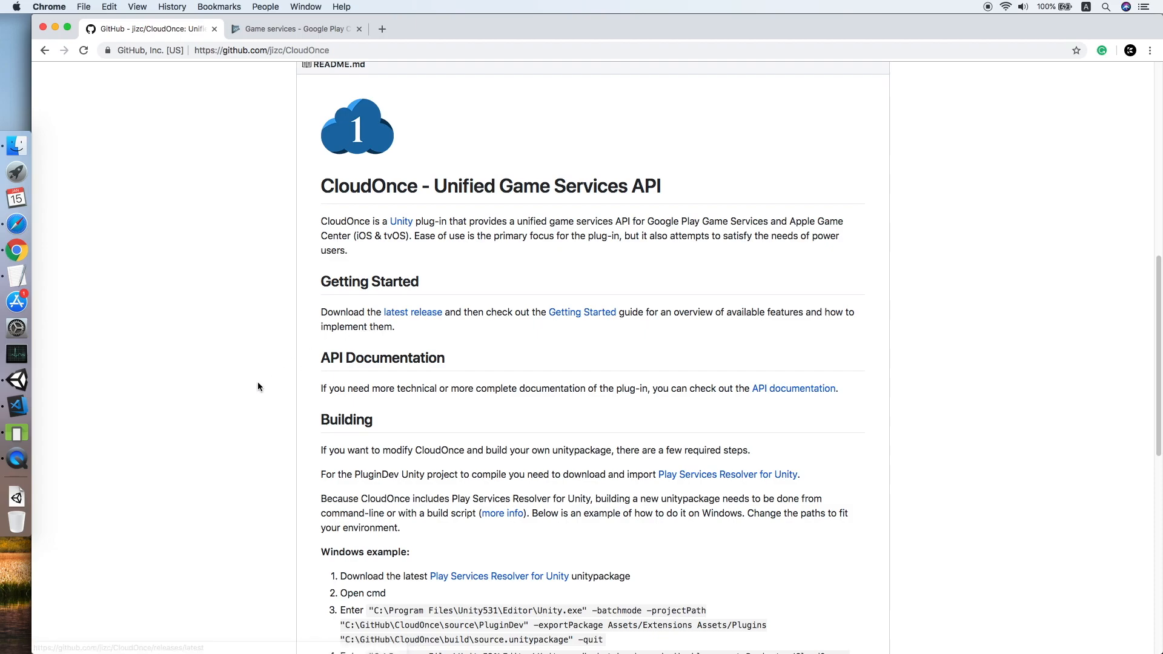
{"action": "left_click", "coordinate": [16, 380]}
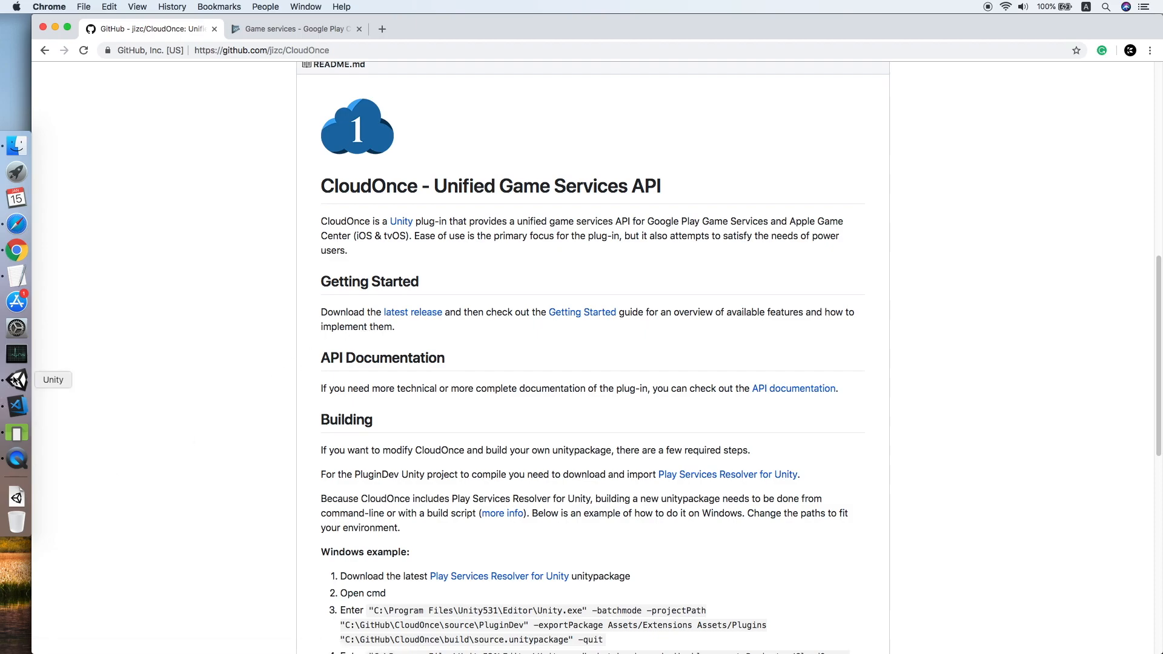
{"action": "left_click", "coordinate": [15, 499]}
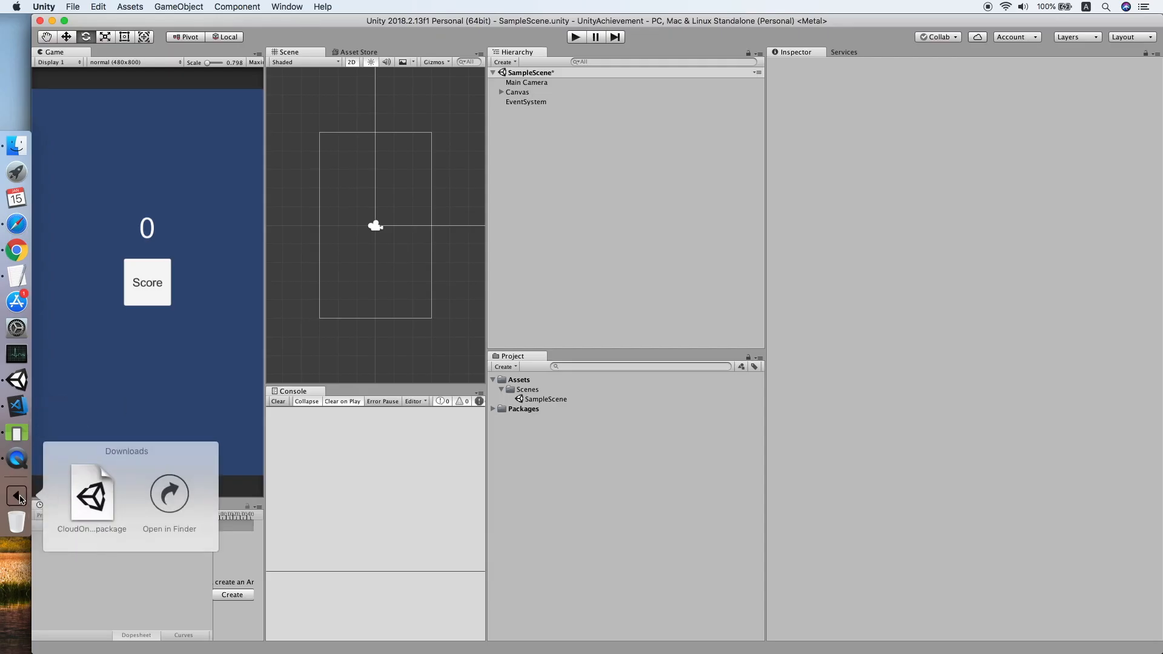
Import the custom package CloudOnce-v2.6.2.unitypackage with all of its contents.
{"action": "left_click", "coordinate": [131, 7]}
{"action": "mouse_move", "coordinate": [189, 129]}
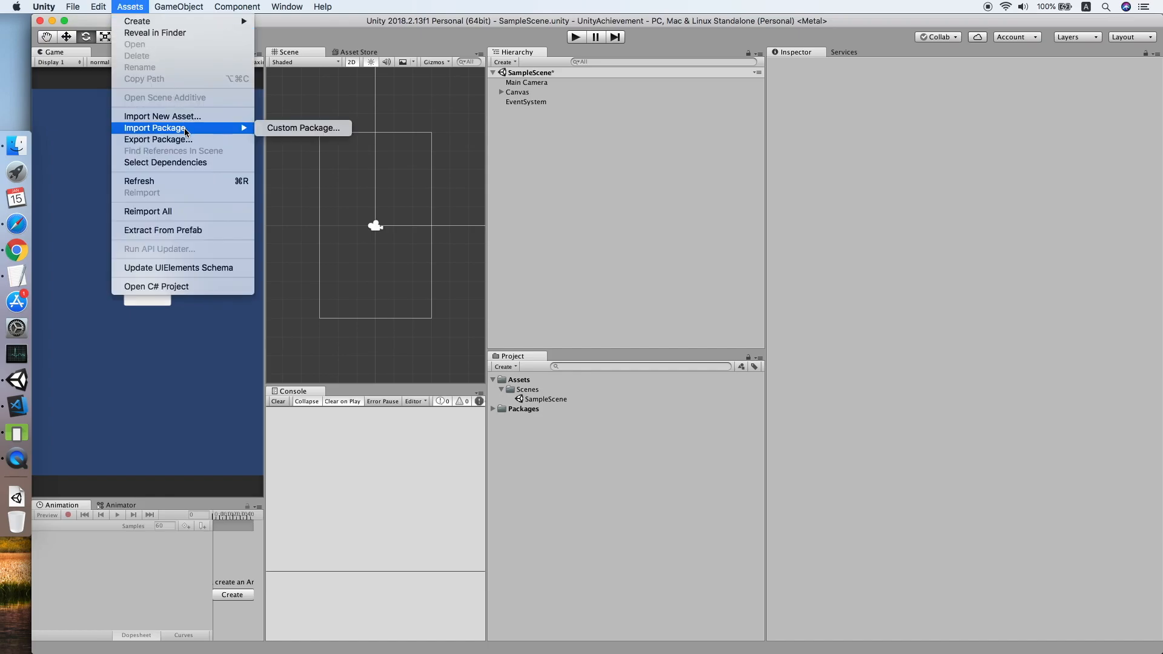
{"action": "left_click", "coordinate": [276, 129]}
{"action": "left_click", "coordinate": [341, 135]}
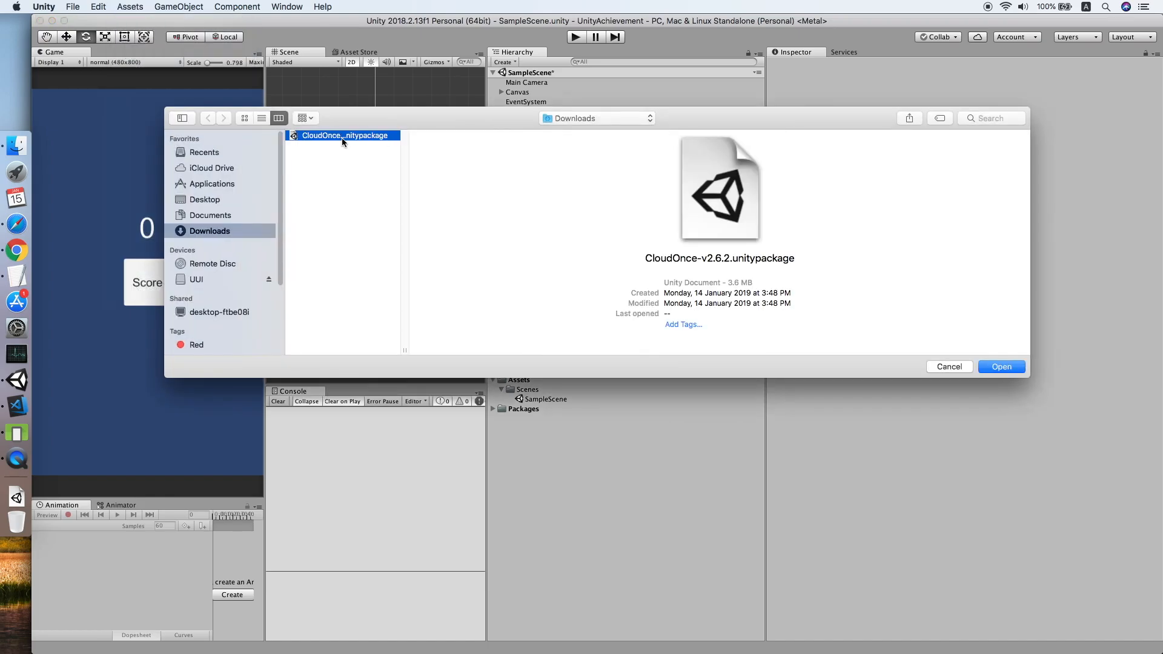
{"action": "left_click", "coordinate": [1000, 367]}
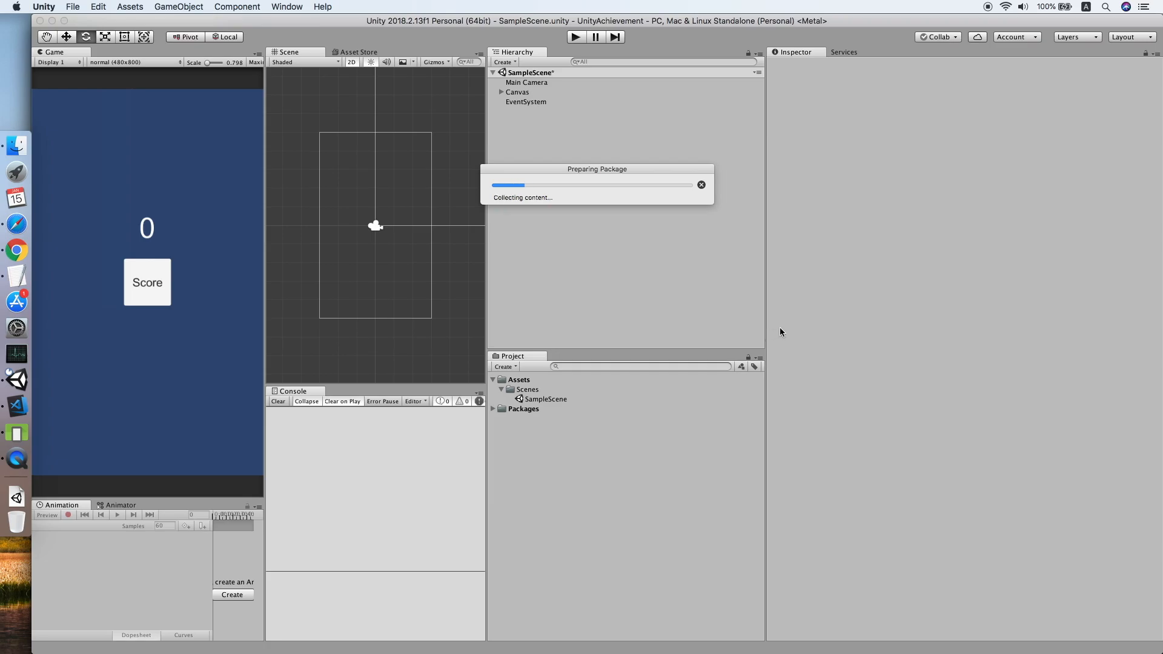
{"action": "left_click", "coordinate": [529, 489]}
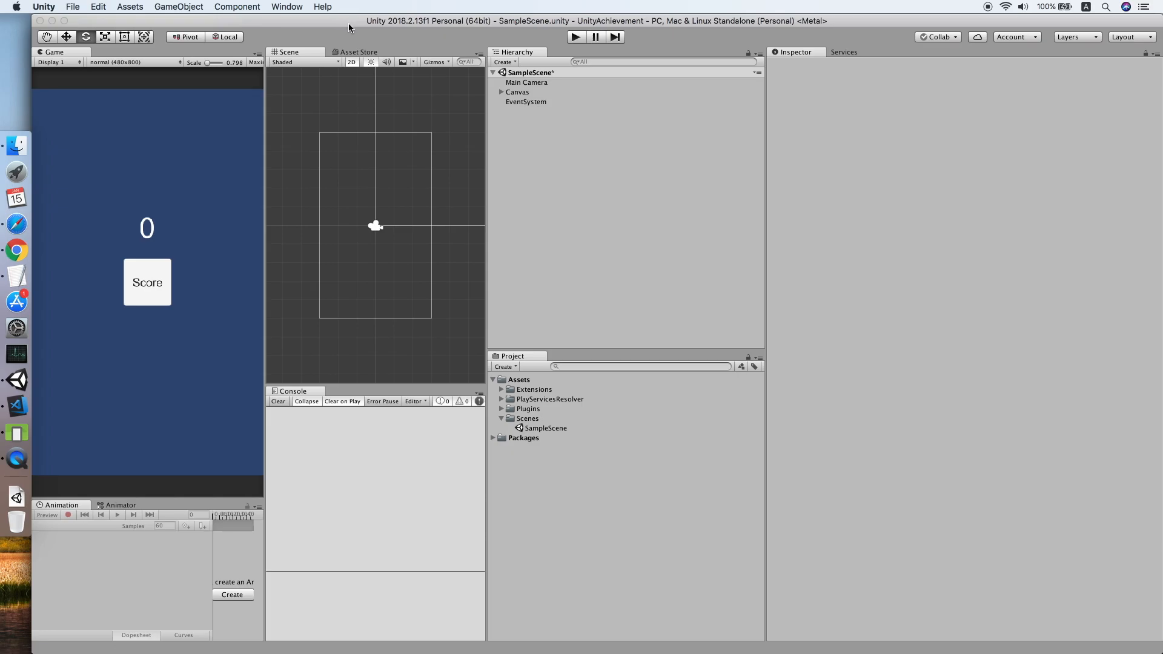
{"action": "left_click", "coordinate": [286, 6]}
In the CloudOnce editor, enable Google Play Game Services and Apple Game Center platforms.
{"action": "mouse_move", "coordinate": [365, 63]}
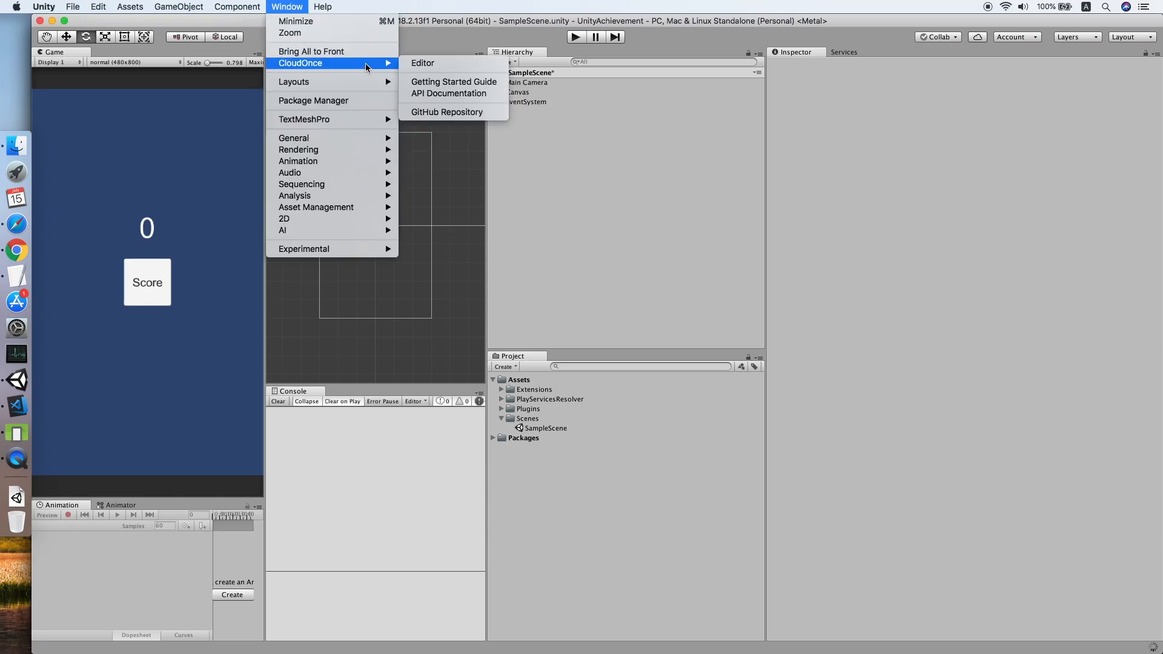
{"action": "left_click", "coordinate": [418, 64]}
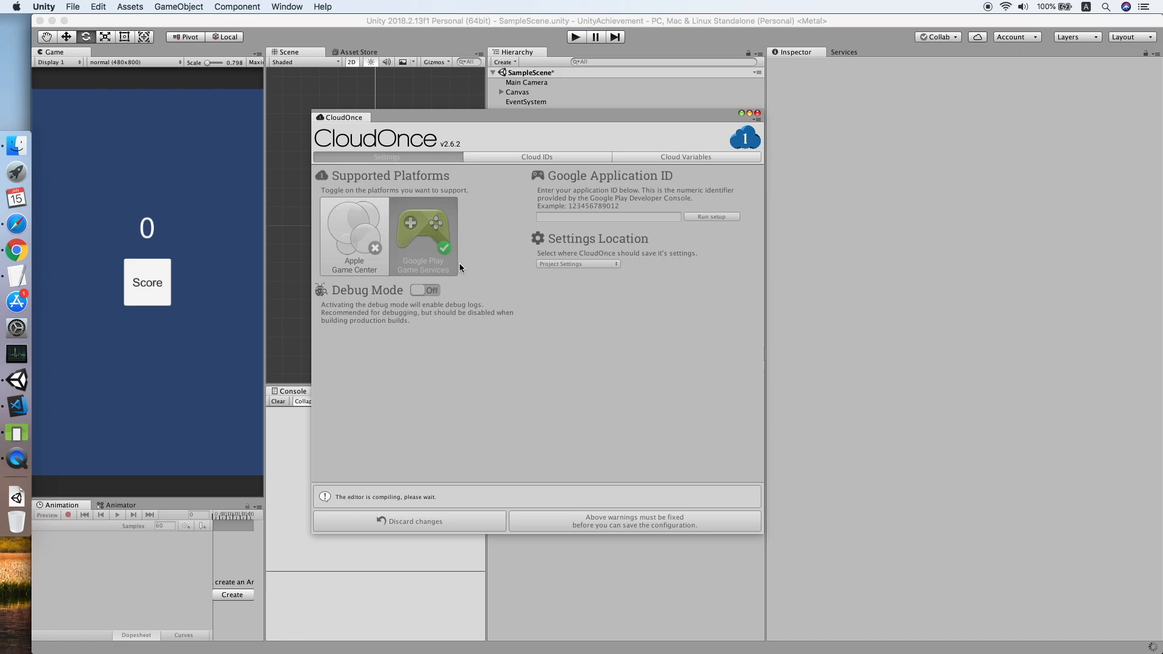
{"action": "left_click", "coordinate": [423, 262]}
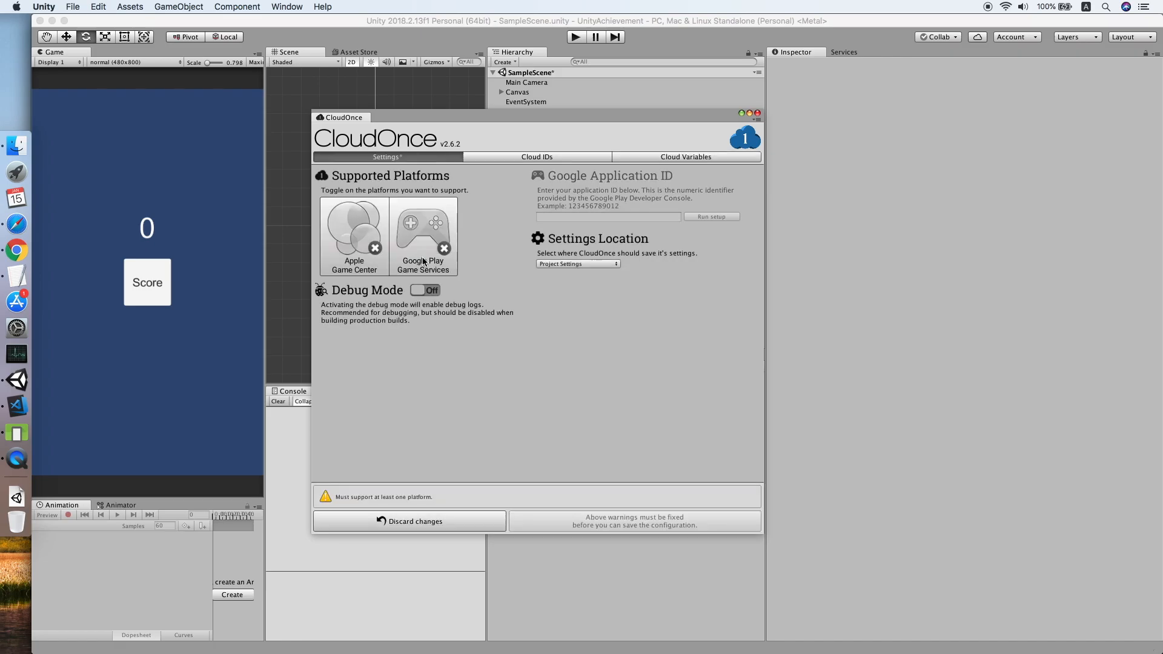
{"action": "left_click", "coordinate": [423, 262]}
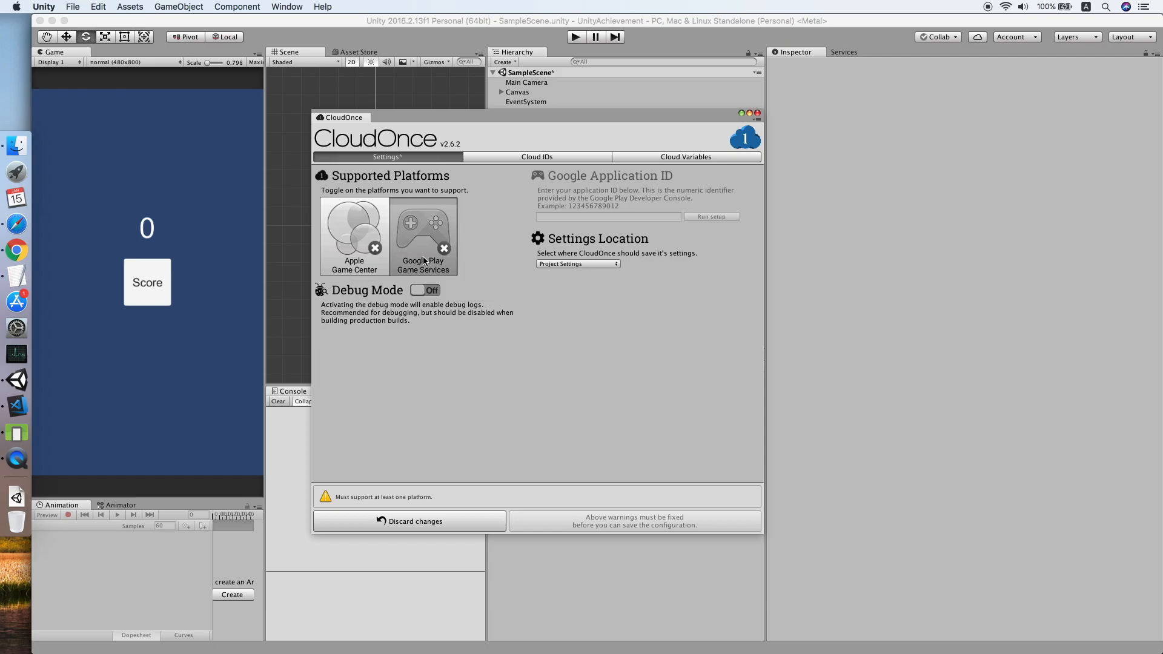
{"action": "left_click", "coordinate": [344, 258]}
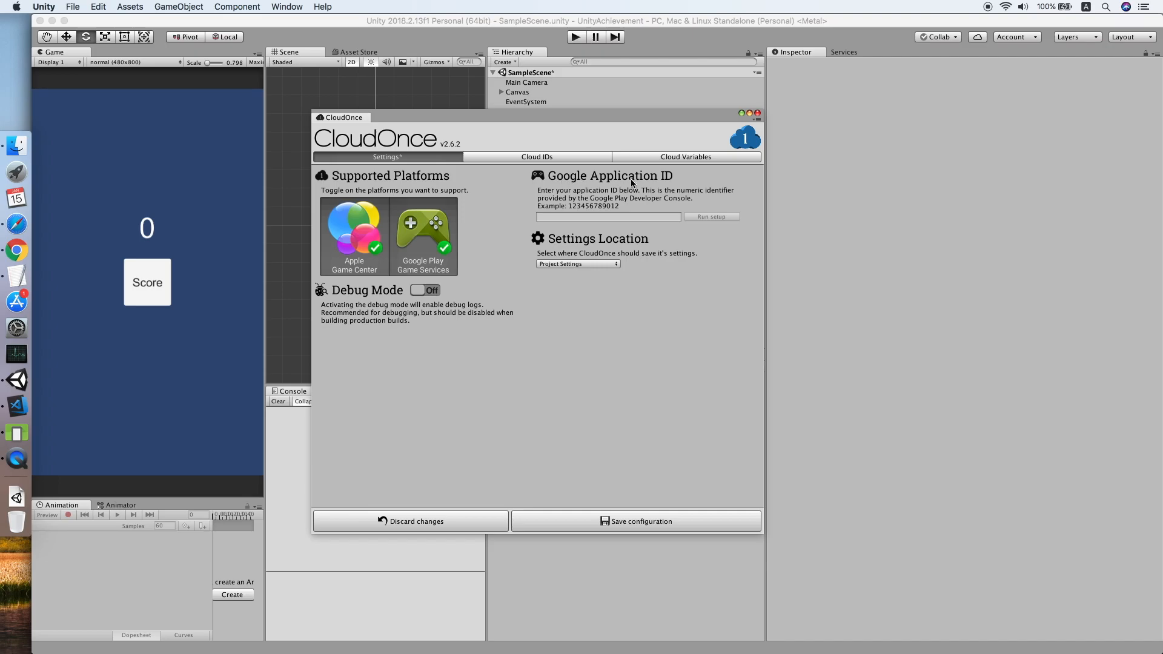
{"action": "left_click", "coordinate": [16, 250]}
Create a game-services game named MyGames in the Action category.
{"action": "left_click", "coordinate": [291, 31]}
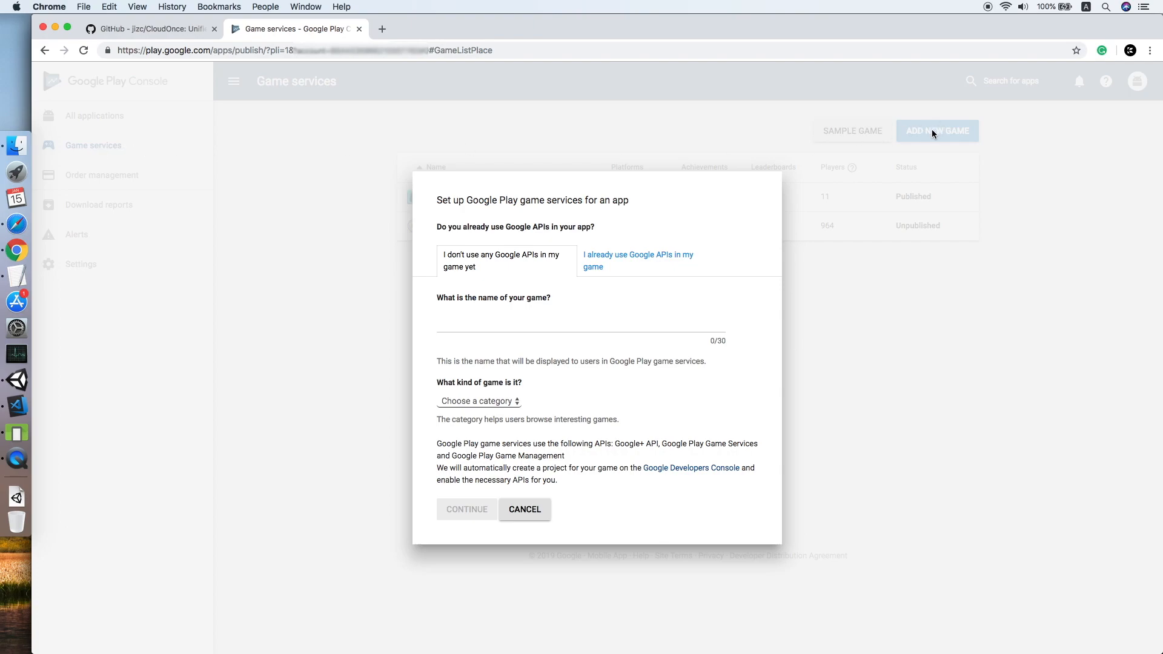
{"action": "left_click", "coordinate": [565, 316]}
{"action": "type", "text": "MyGame"}
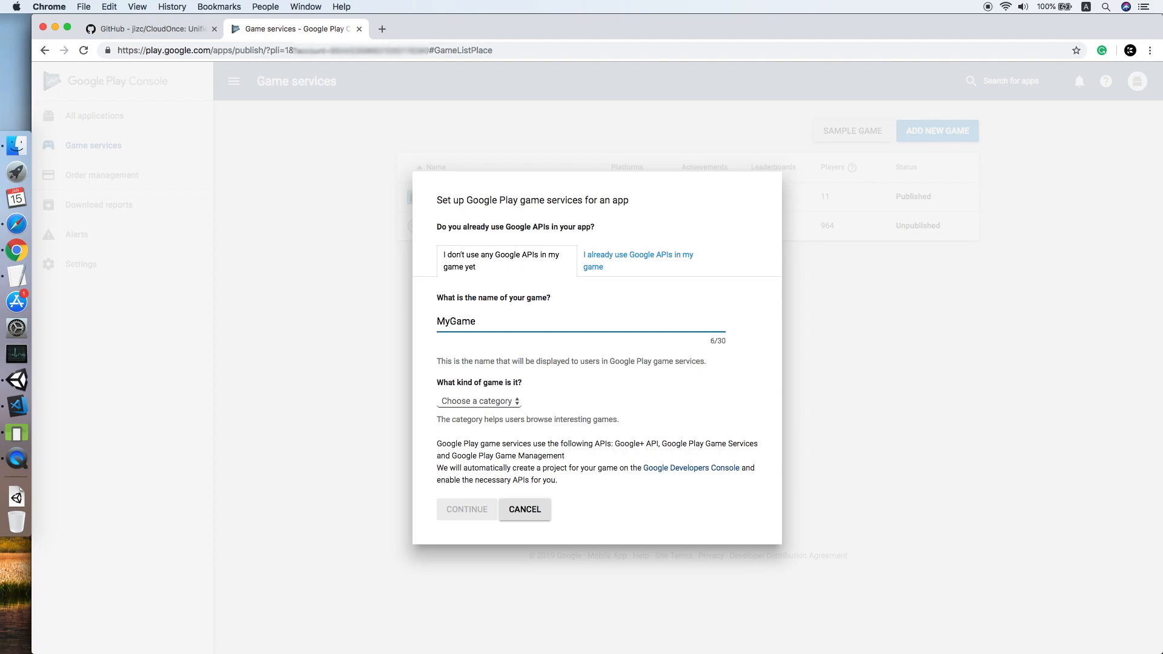
{"action": "type", "text": "X"}
{"action": "key", "text": "BackSpace"}
{"action": "type", "text": "ss"}
{"action": "key", "text": "BackSpace"}
{"action": "left_click", "coordinate": [478, 401]}
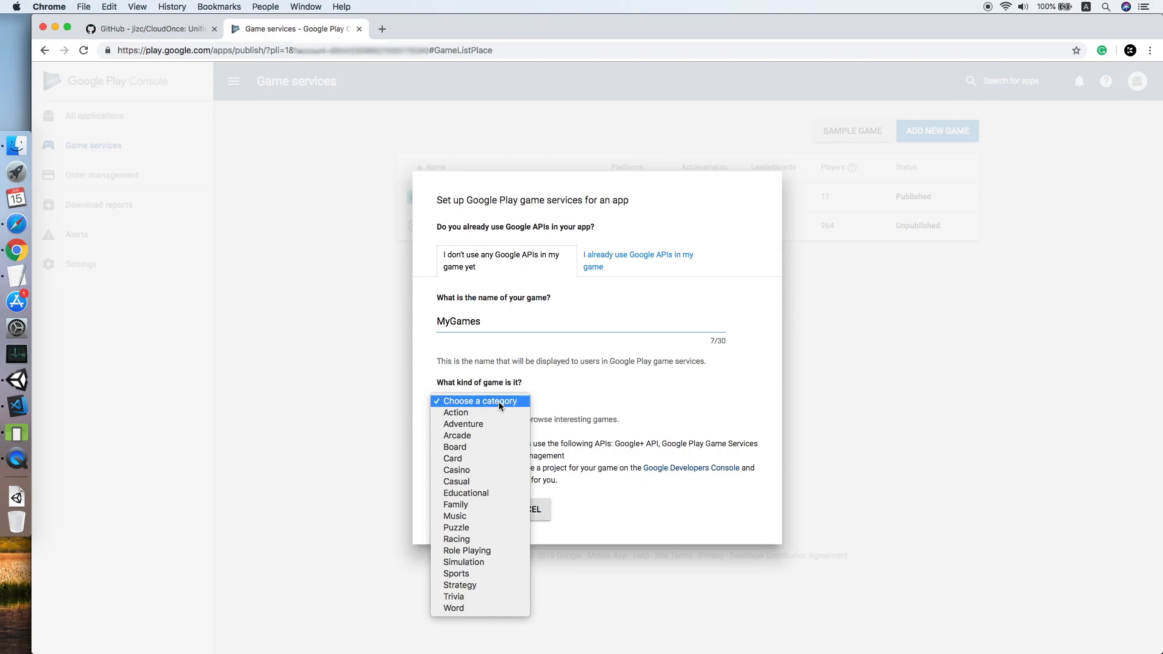
{"action": "left_click", "coordinate": [460, 412]}
{"action": "left_click", "coordinate": [461, 515]}
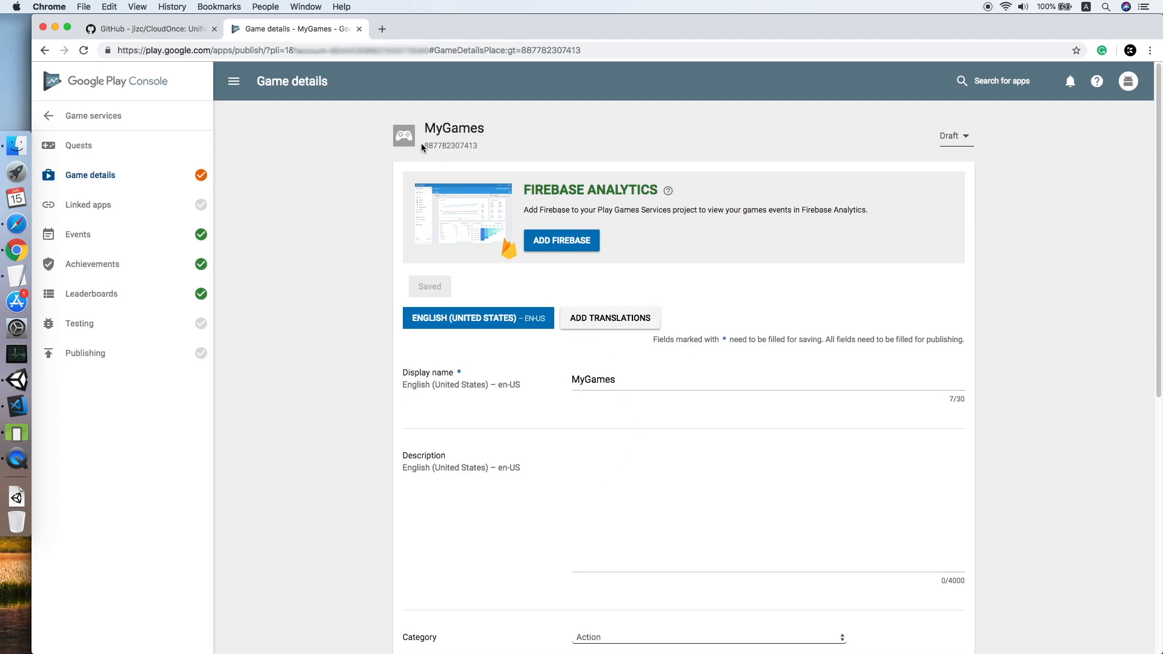
Copy the game's Play Console application ID into CloudOnce's Google Application ID field.
{"action": "left_click_drag", "start_coordinate": [424, 143], "coordinate": [478, 151]}
{"action": "key", "text": "super+c"}
{"action": "right_click", "coordinate": [477, 153]}
{"action": "left_click", "coordinate": [488, 172]}
{"action": "left_click", "coordinate": [19, 380]}
{"action": "left_click", "coordinate": [571, 217]}
{"action": "right_click", "coordinate": [573, 219]}
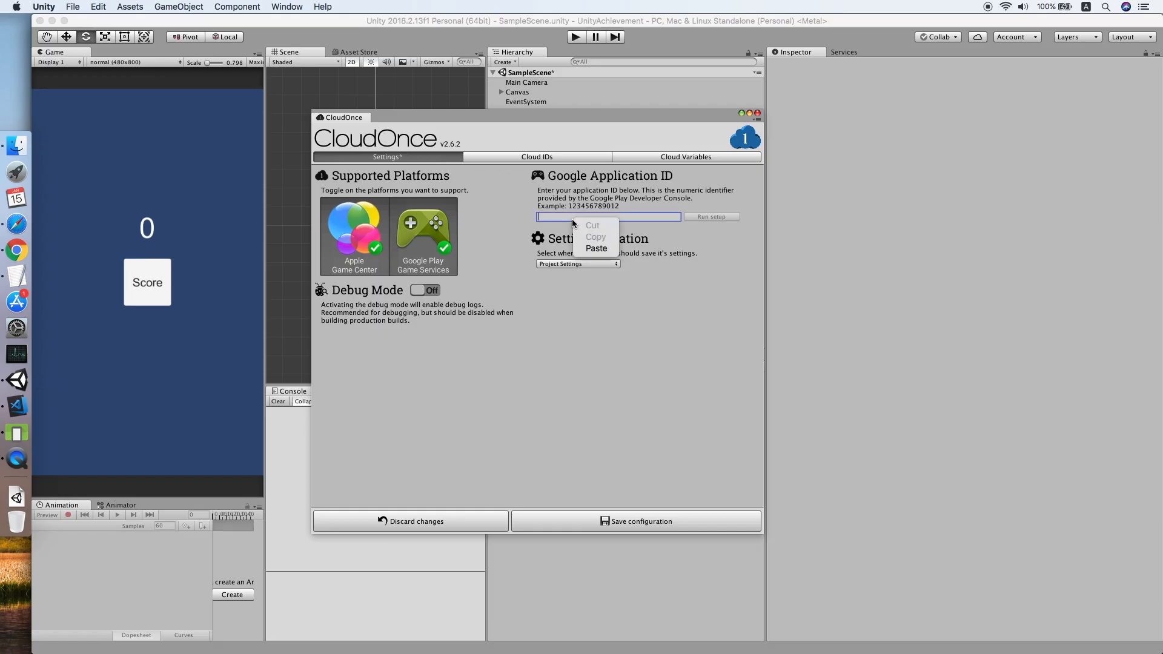
{"action": "left_click", "coordinate": [596, 248]}
Run the Google Play setup, dismiss the platform warning, and save the CloudOnce configuration.
{"action": "left_click", "coordinate": [712, 217]}
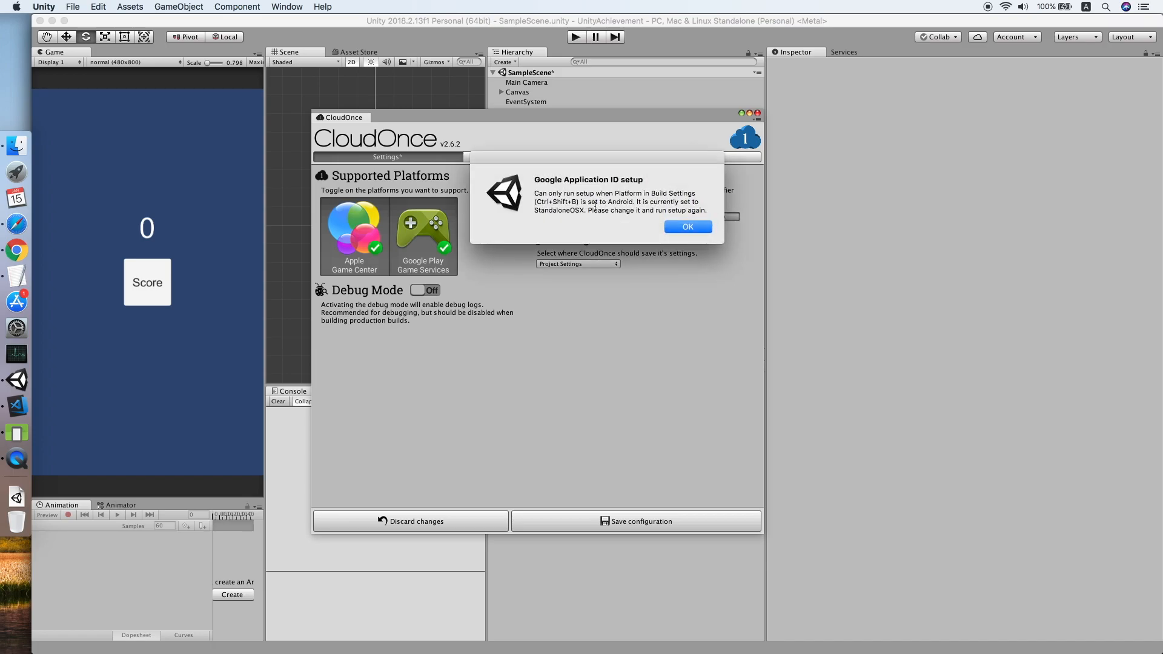
{"action": "left_click", "coordinate": [694, 232]}
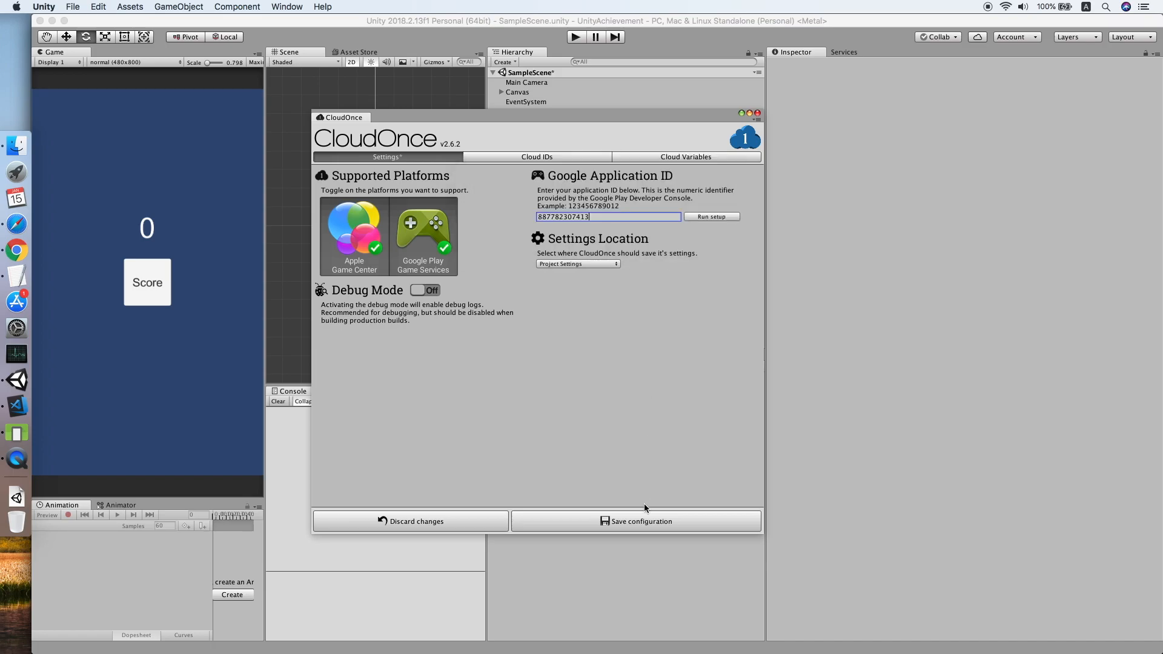
{"action": "left_click", "coordinate": [640, 519]}
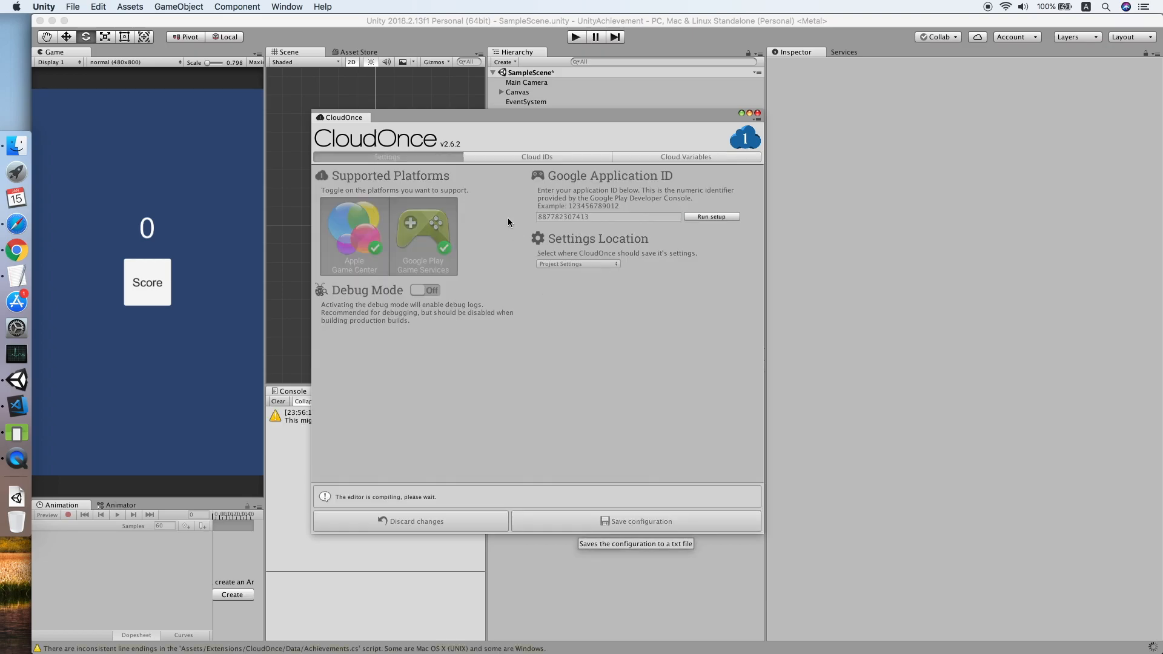
{"action": "left_click", "coordinate": [757, 114]}
Clear the console and switch the build platform from Mac standalone to Android.
{"action": "left_click", "coordinate": [281, 402]}
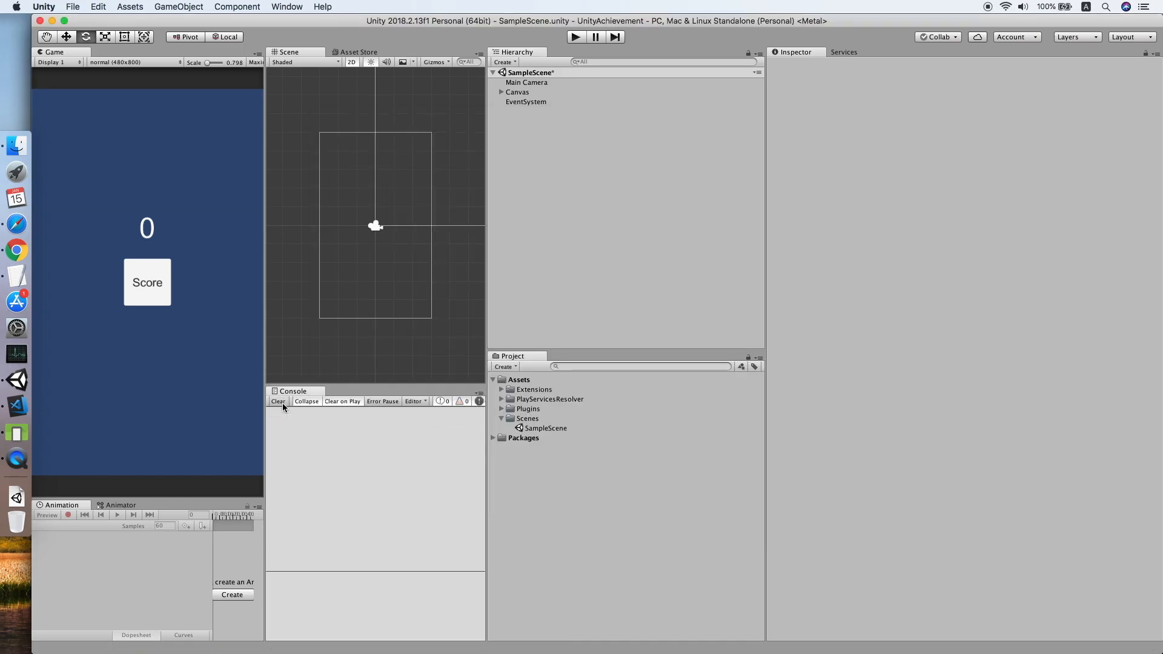
{"action": "left_click", "coordinate": [78, 7]}
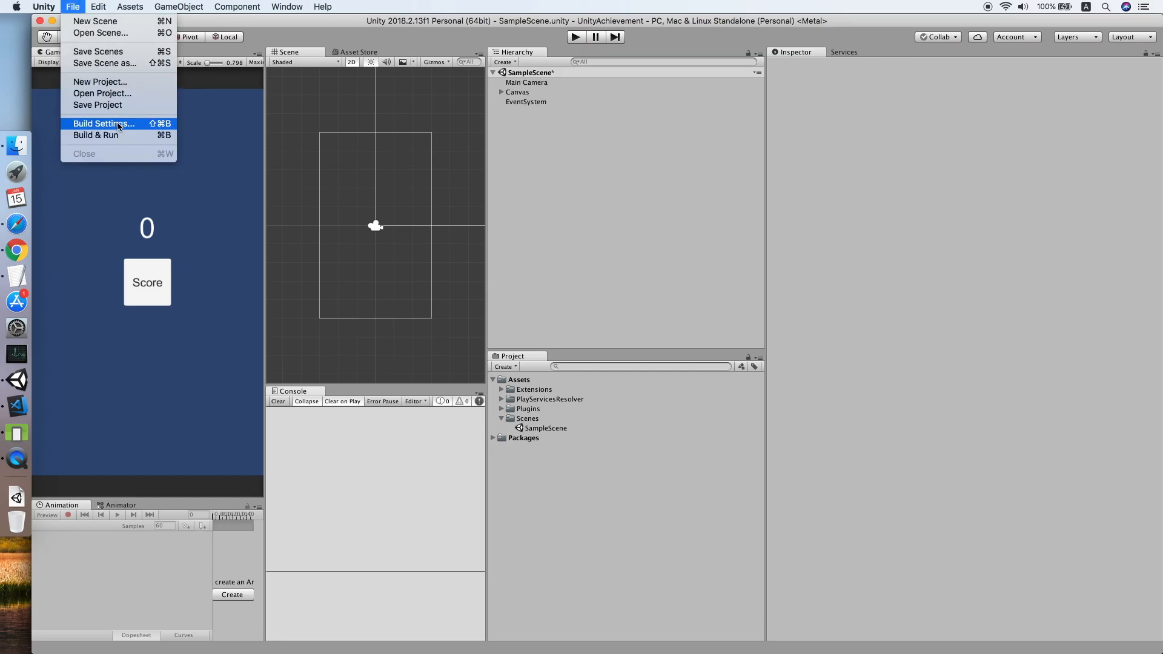
{"action": "left_click", "coordinate": [117, 124]}
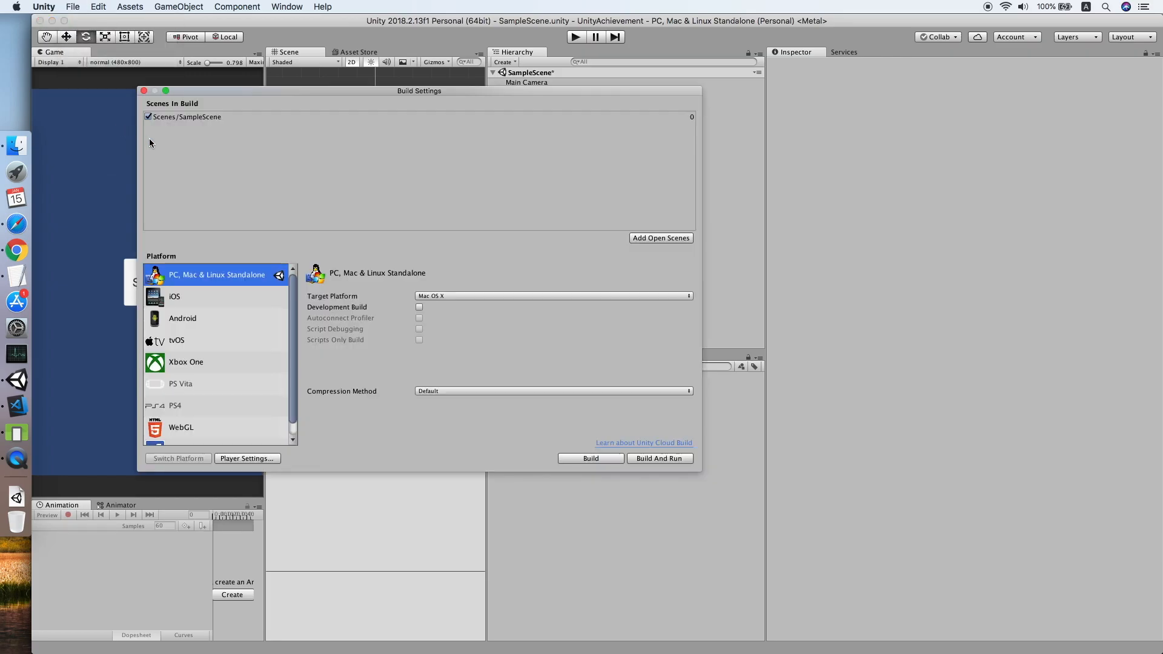
{"action": "left_click", "coordinate": [202, 318]}
{"action": "left_click", "coordinate": [207, 458]}
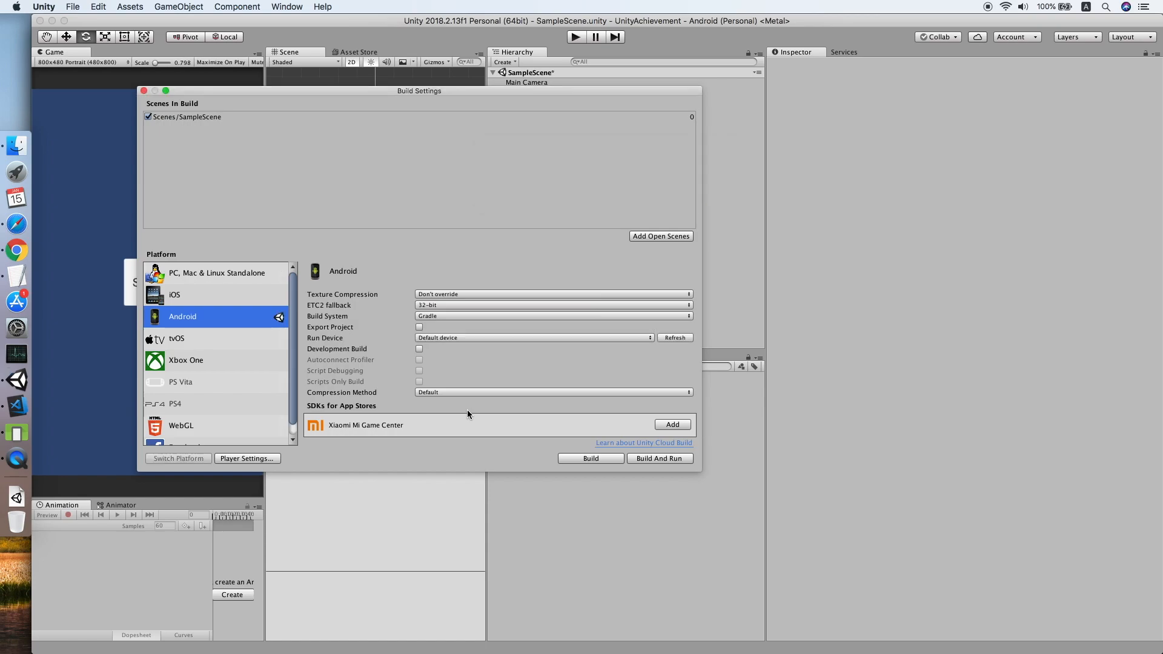
{"action": "left_click", "coordinate": [144, 90]}
{"action": "left_click", "coordinate": [286, 7]}
Rerun CloudOnce's Google Play Games setup for Android and confirm the dependency resolution.
{"action": "mouse_move", "coordinate": [309, 96]}
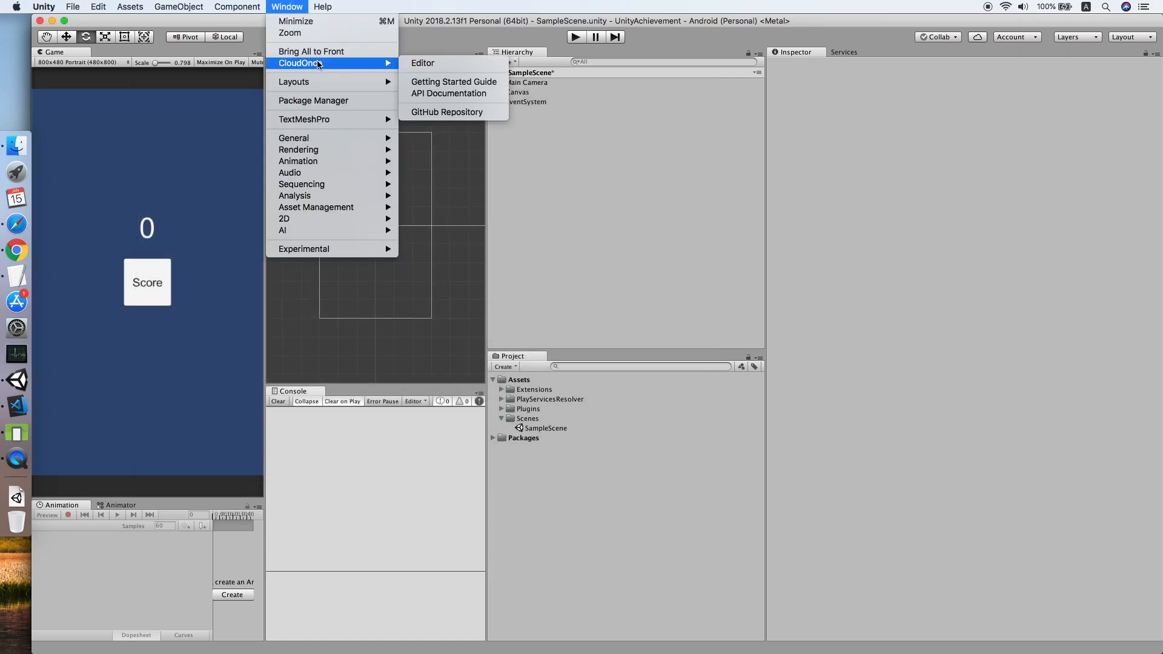
{"action": "left_click", "coordinate": [422, 64]}
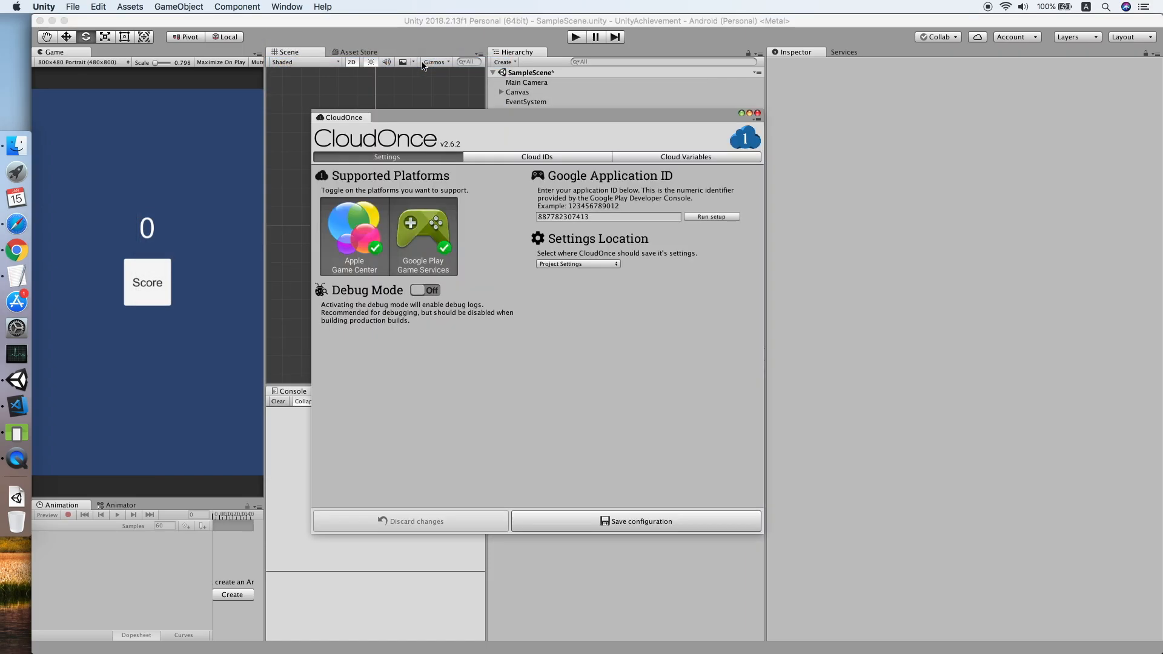
{"action": "left_click", "coordinate": [703, 216]}
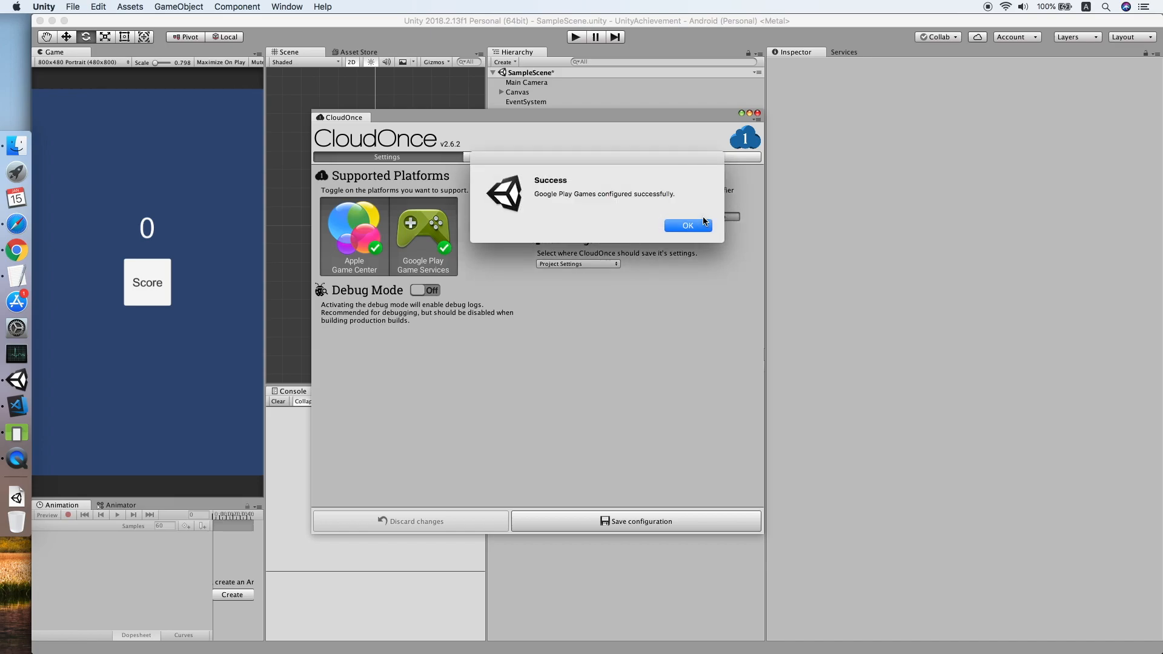
{"action": "left_click", "coordinate": [703, 225]}
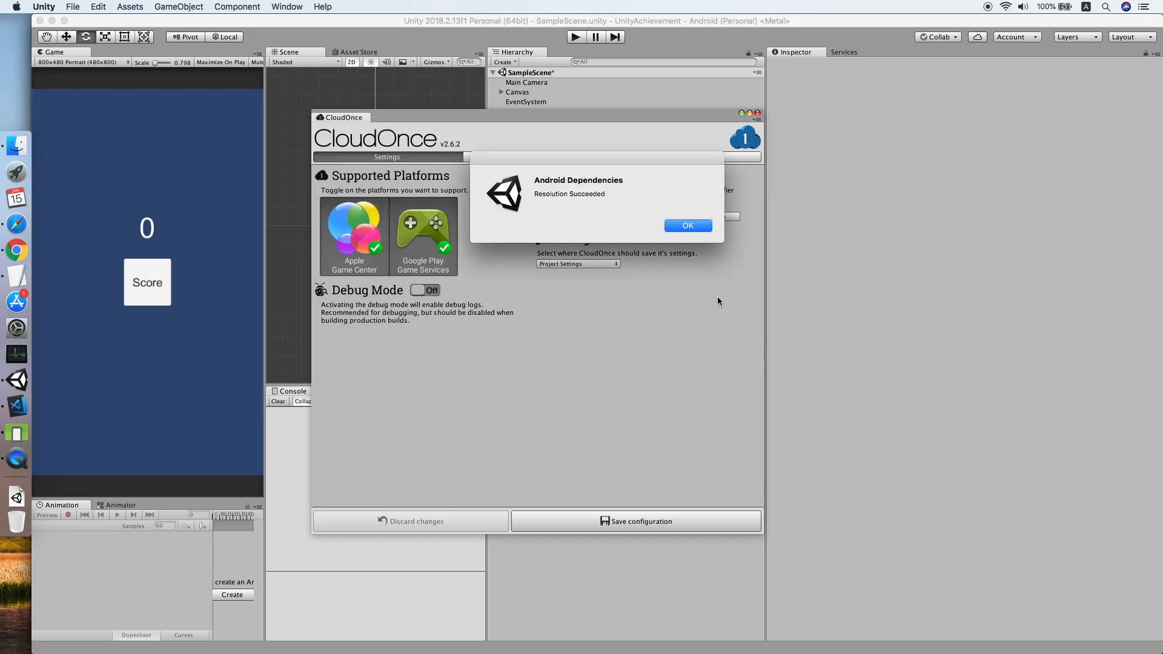
{"action": "left_click", "coordinate": [702, 224]}
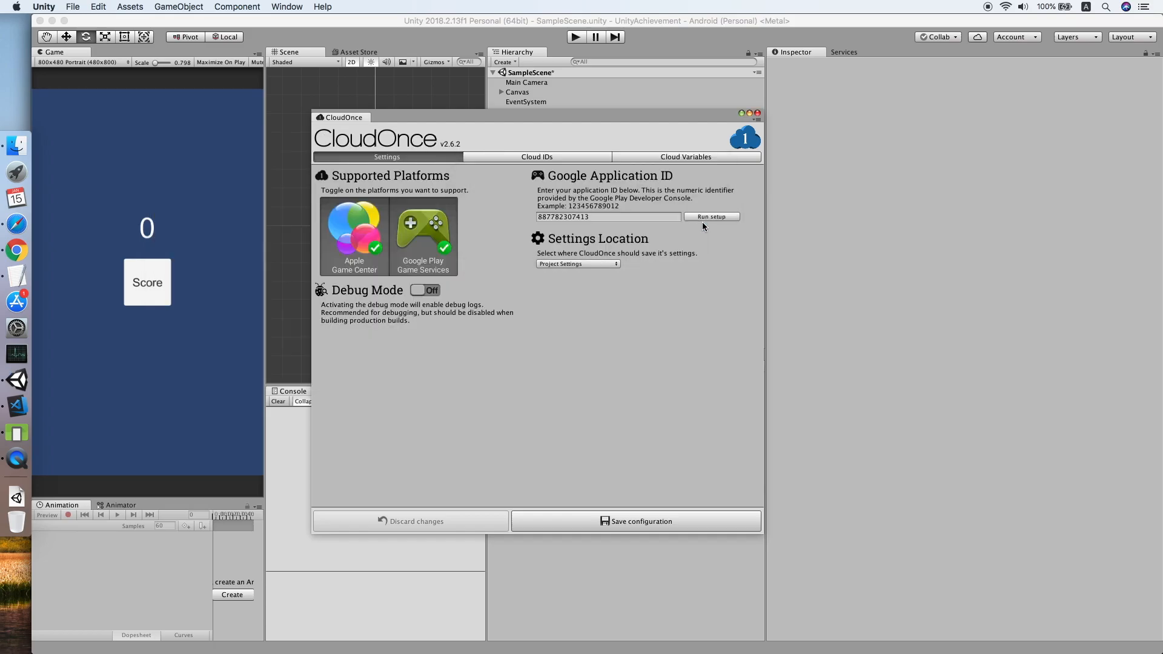
Under Cloud IDs, add two achievement IDs with internal names Beginner and Expert.
{"action": "left_click", "coordinate": [548, 158]}
{"action": "left_click", "coordinate": [441, 175]}
{"action": "left_click", "coordinate": [422, 207]}
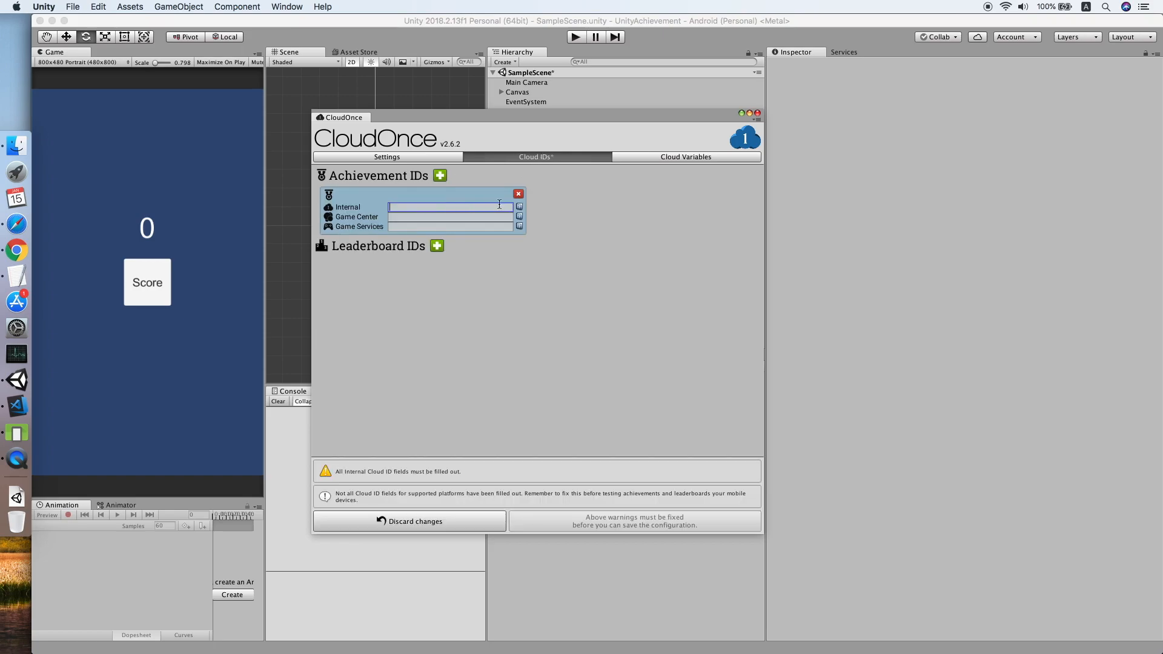
{"action": "type", "text": "Beginner"}
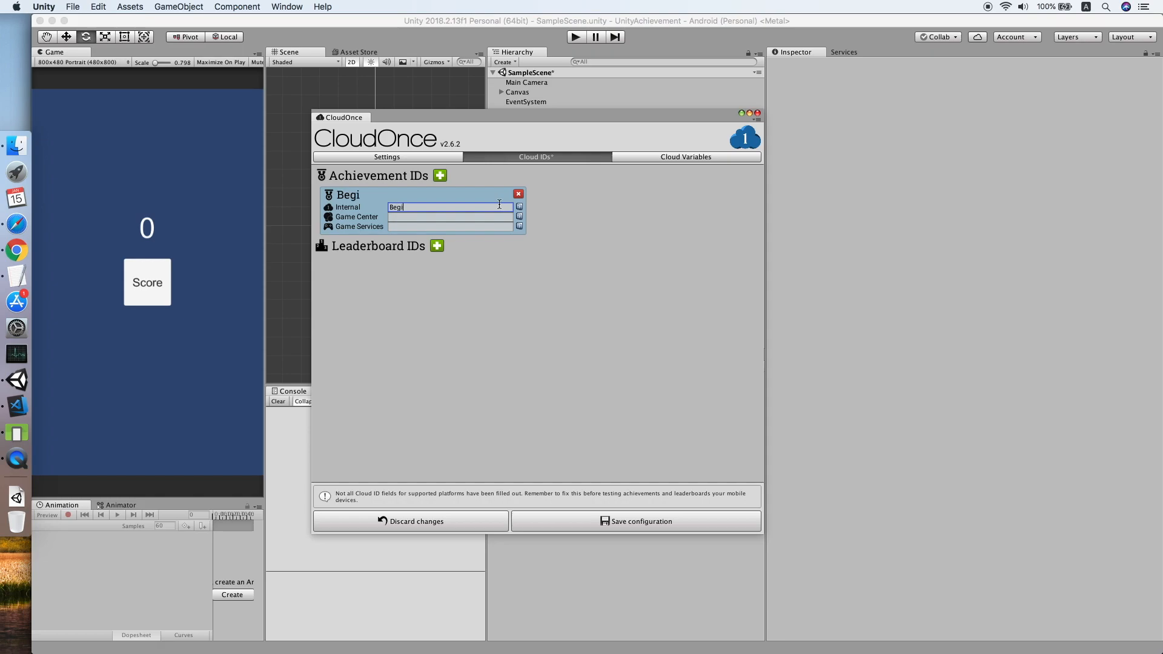
{"action": "left_click", "coordinate": [441, 175]}
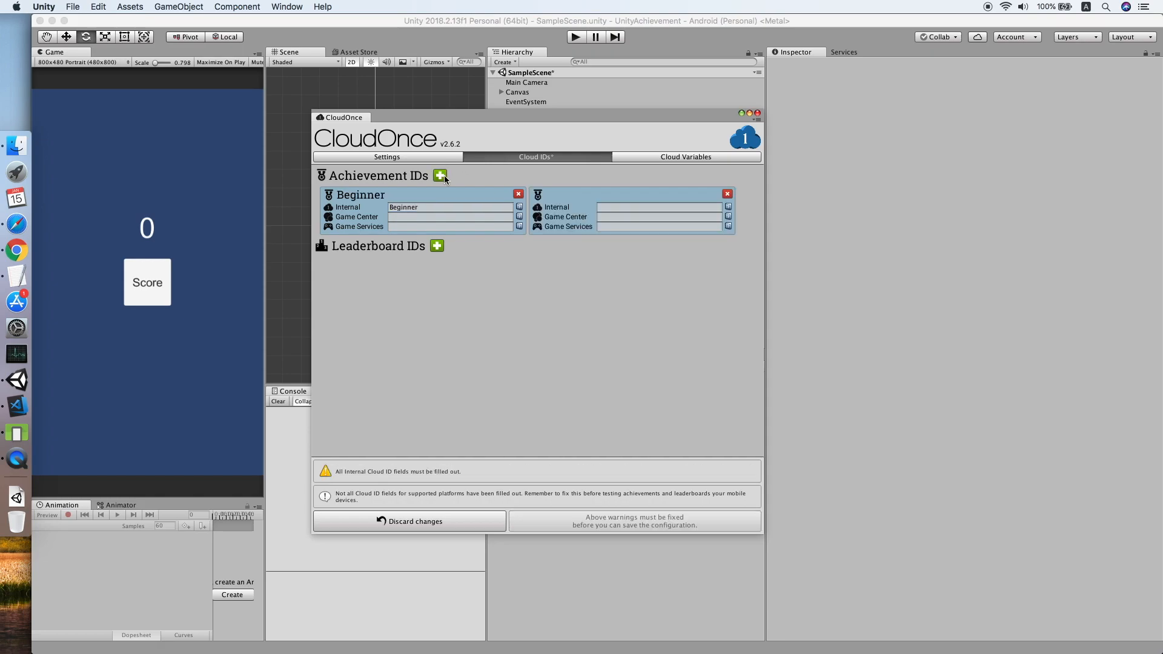
{"action": "left_click", "coordinate": [678, 207]}
{"action": "type", "text": "Expert"}
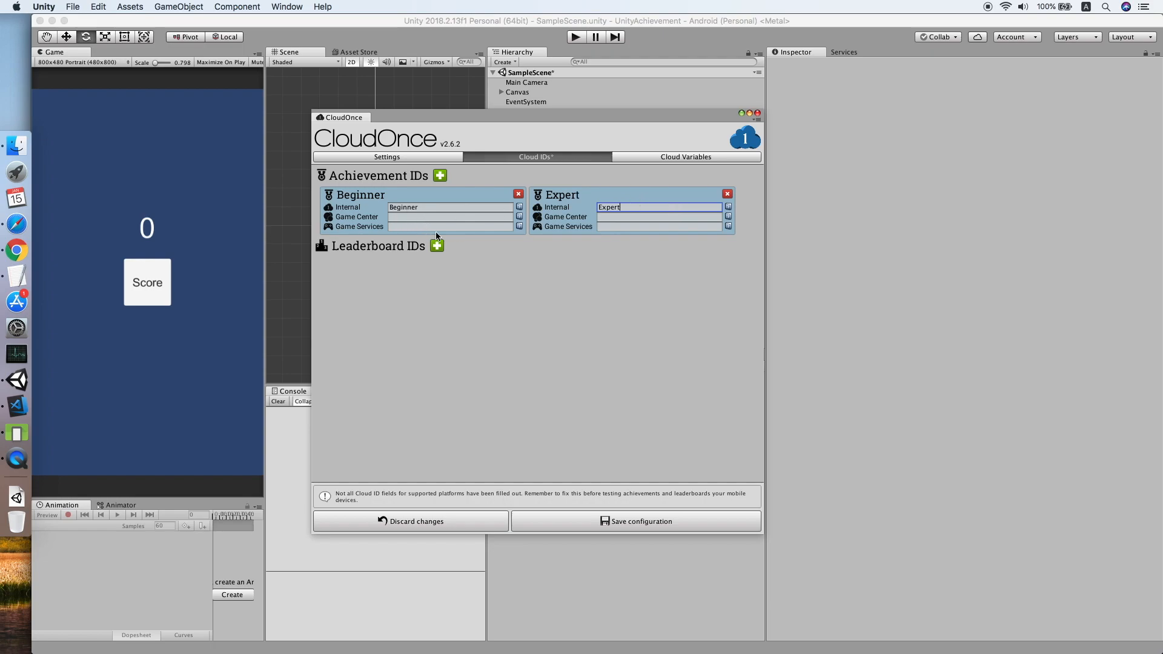
{"action": "left_click", "coordinate": [17, 250]}
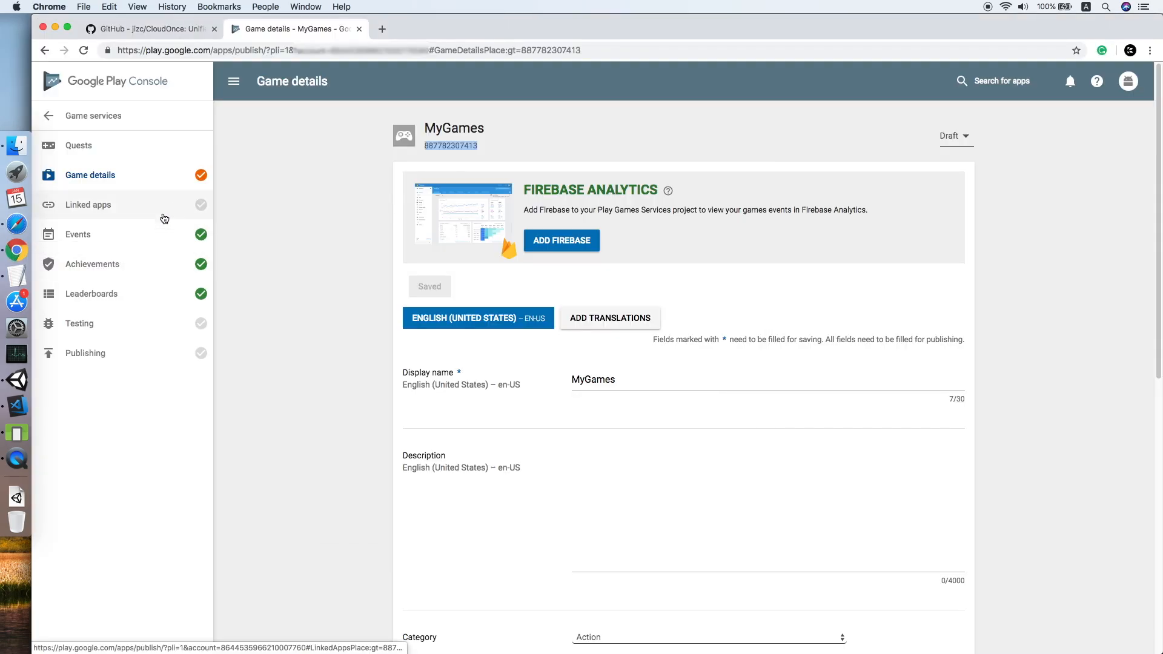
Start a new achievement named Beginner with the description 'Score 3 points.'.
{"action": "left_click", "coordinate": [115, 271]}
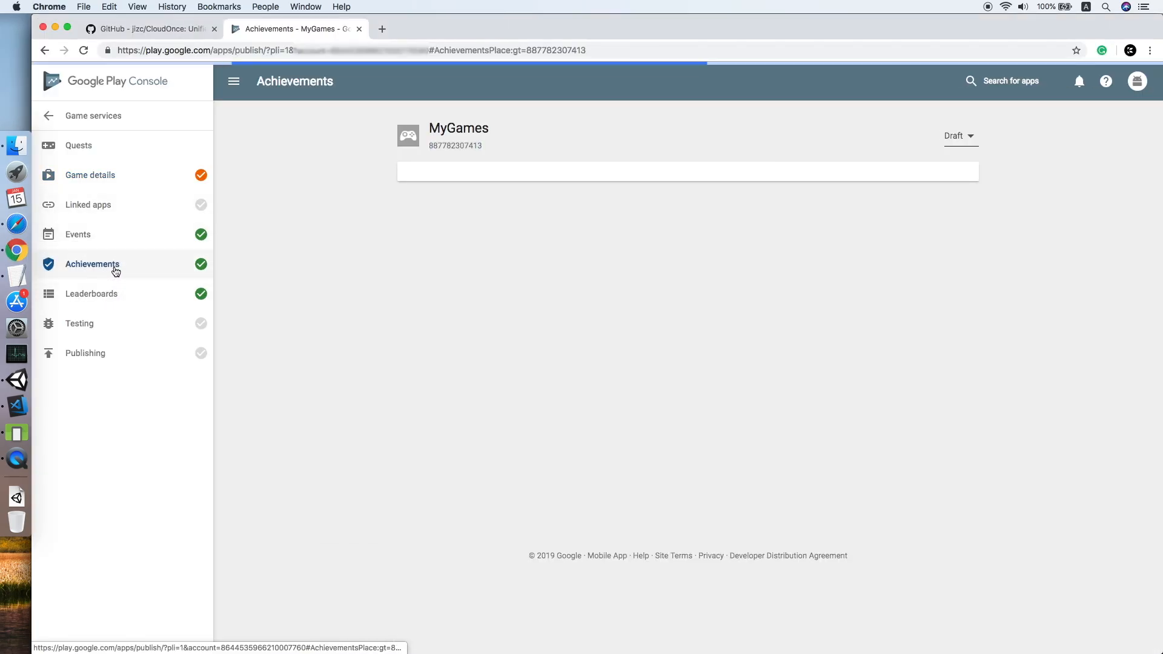
{"action": "left_click", "coordinate": [567, 283]}
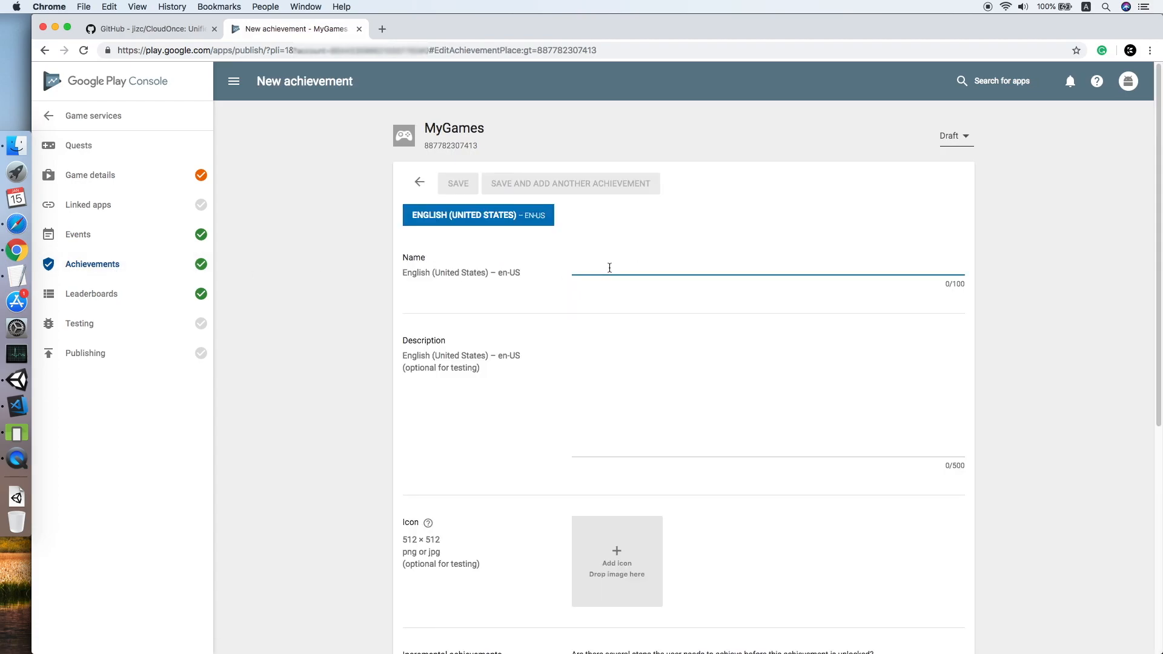
{"action": "type", "text": "Beginner"}
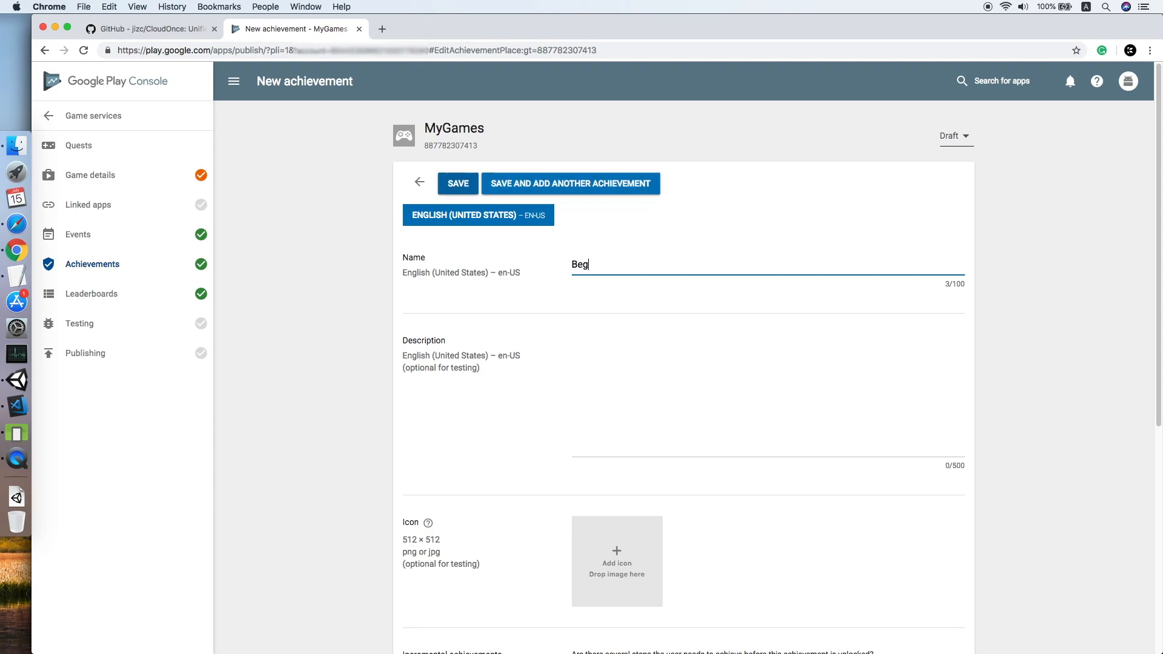
{"action": "left_click", "coordinate": [621, 358]}
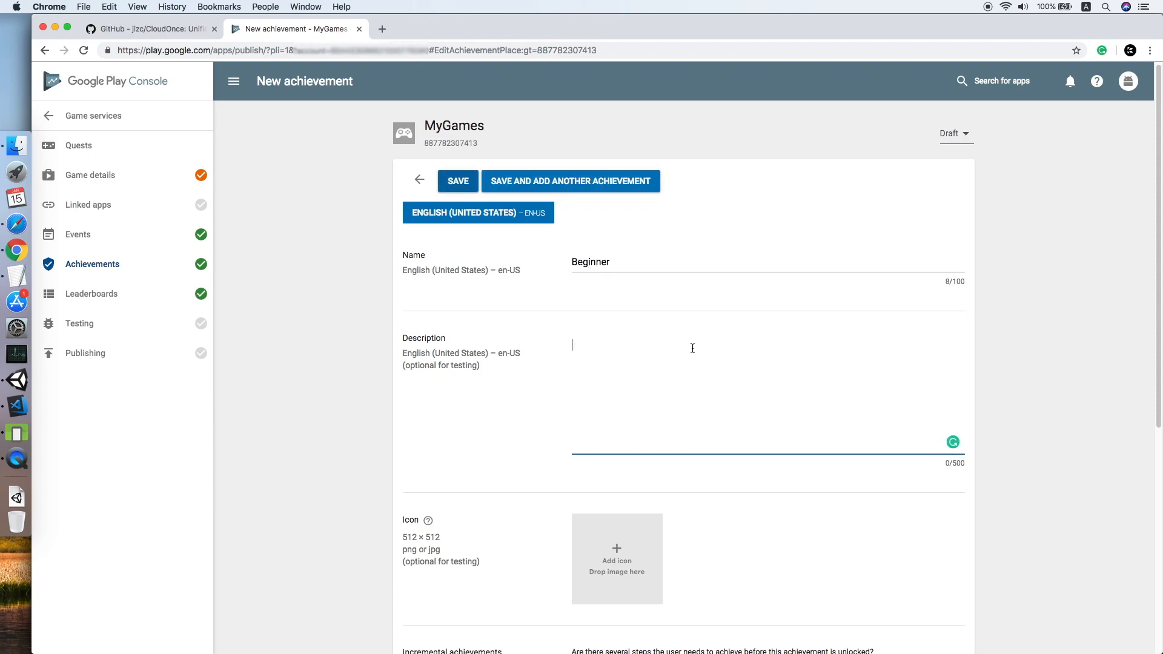
{"action": "scroll", "coordinate": [690, 345], "scroll_direction": "down", "scroll_amount": 1}
{"action": "type", "text": "Score"}
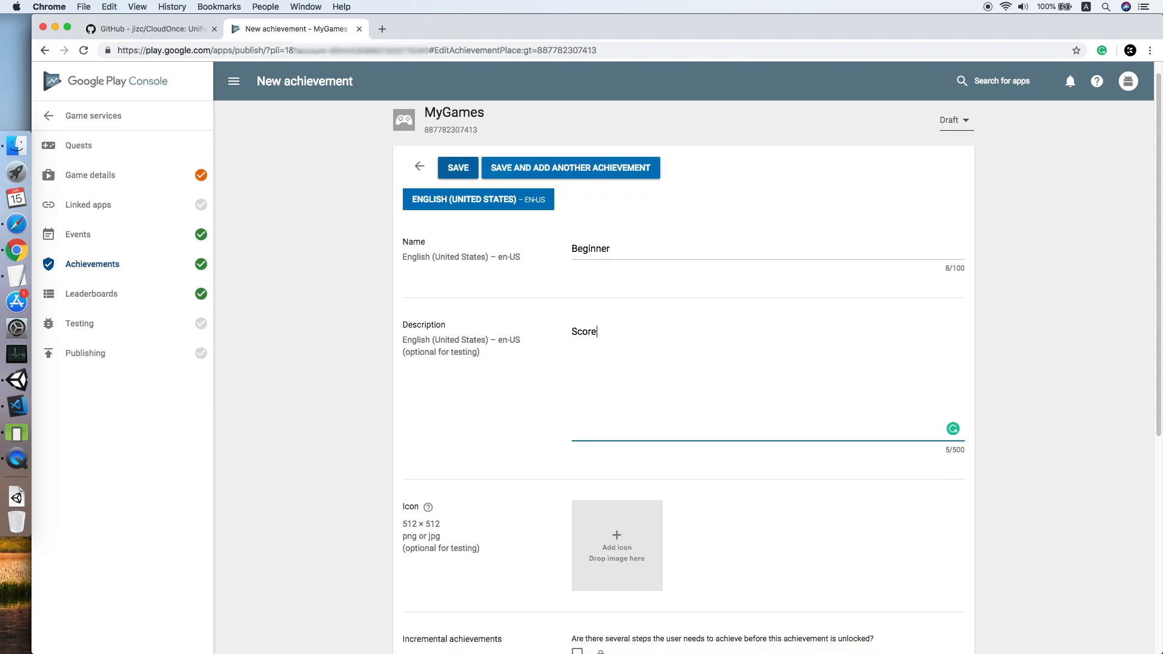
{"action": "type", "text": " 3 points."}
Set its points to 50, save it, and select the Beginner achievement's ID.
{"action": "scroll", "coordinate": [694, 347], "scroll_direction": "down", "scroll_amount": 5}
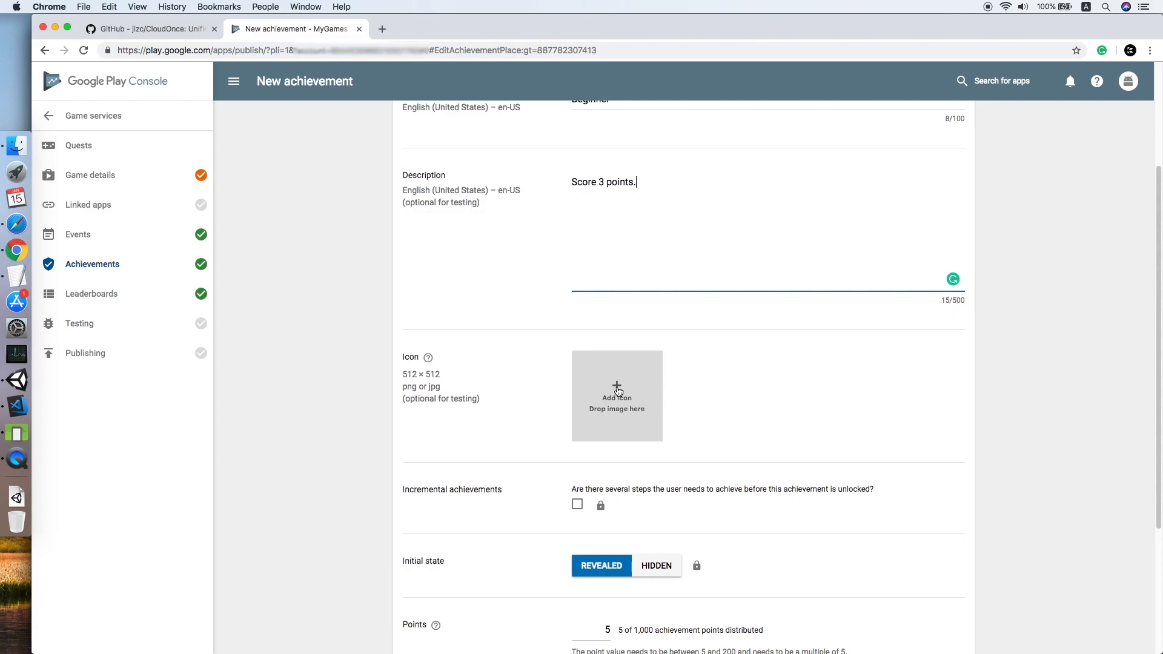
{"action": "scroll", "coordinate": [654, 405], "scroll_direction": "down", "scroll_amount": 5}
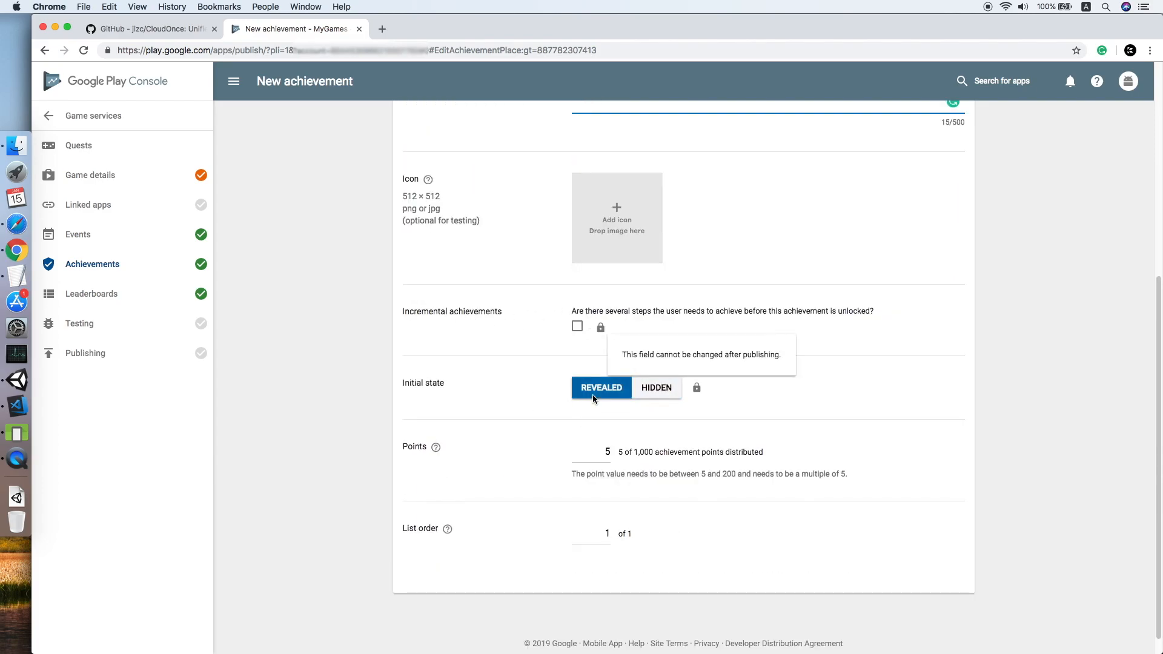
{"action": "double_click", "coordinate": [602, 456]}
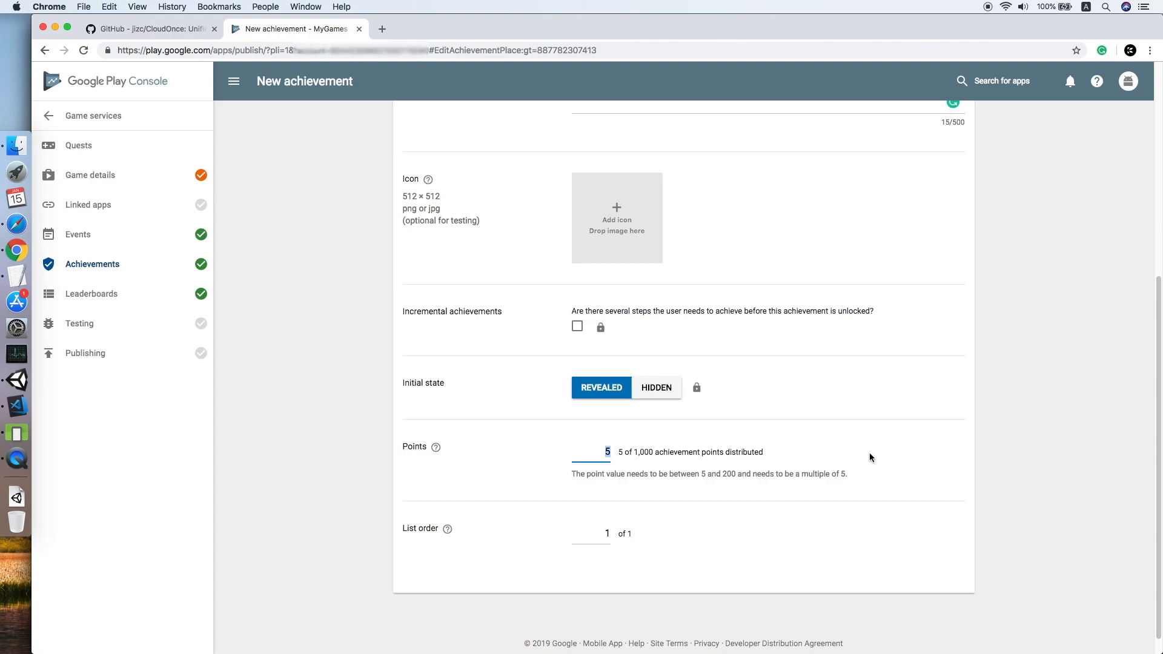
{"action": "type", "text": "50"}
{"action": "scroll", "coordinate": [888, 478], "scroll_direction": "up", "scroll_amount": 6}
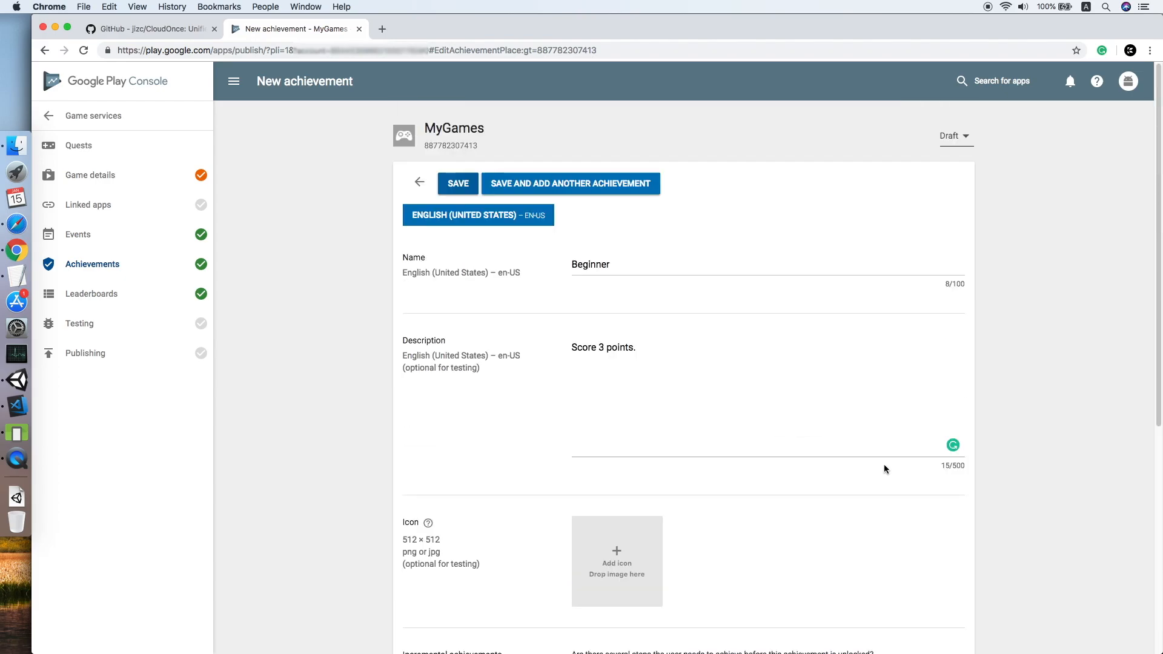
{"action": "left_click", "coordinate": [453, 188]}
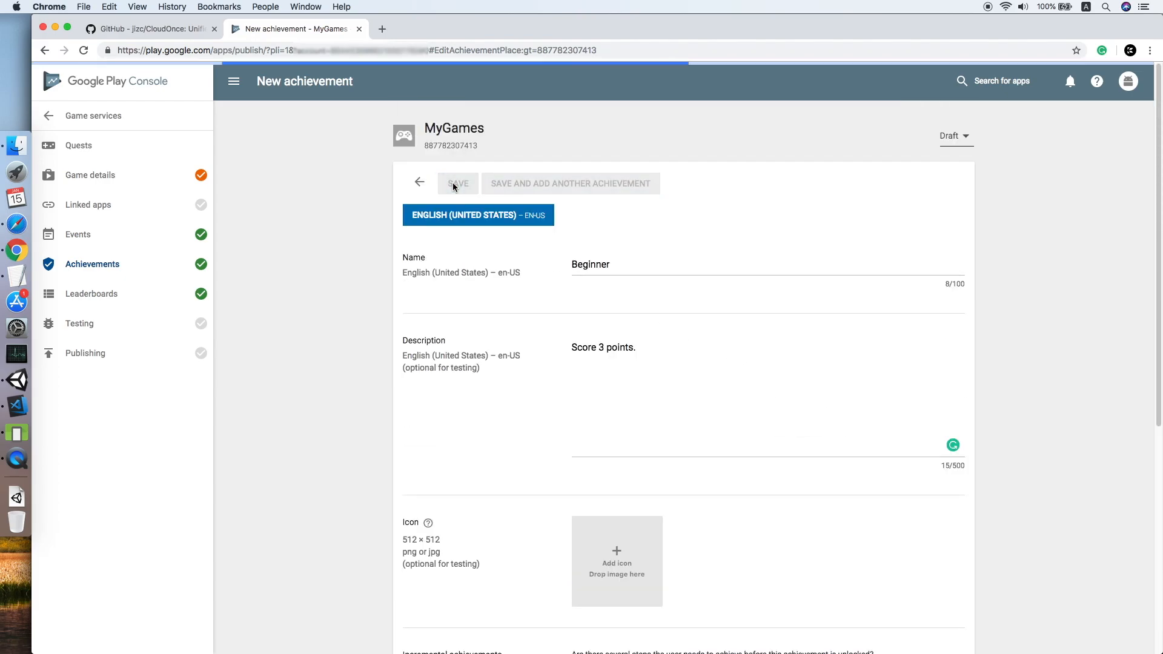
{"action": "left_click", "coordinate": [623, 254]}
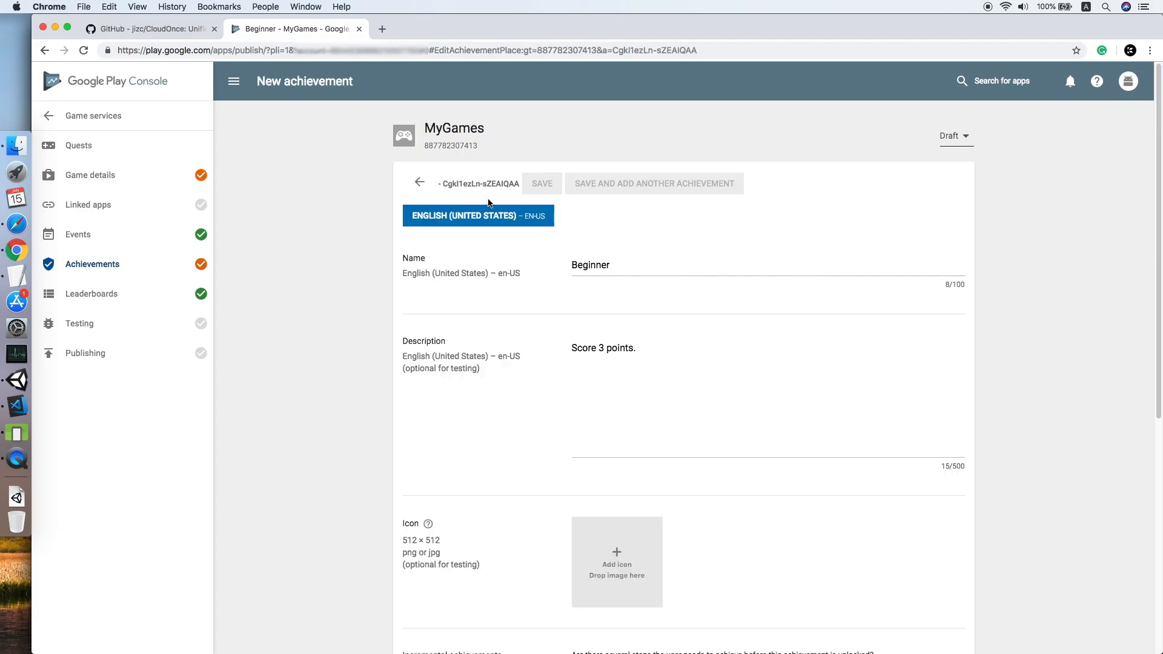
{"action": "left_click_drag", "start_coordinate": [441, 184], "coordinate": [521, 184]}
{"action": "key", "text": "super+c"}
Paste Beginner's ID Cgkl1ezLn-sZEAIQAA into its Game Services field, then return to the achievements list.
{"action": "right_click", "coordinate": [497, 187]}
{"action": "left_click", "coordinate": [516, 209]}
{"action": "left_click", "coordinate": [17, 380]}
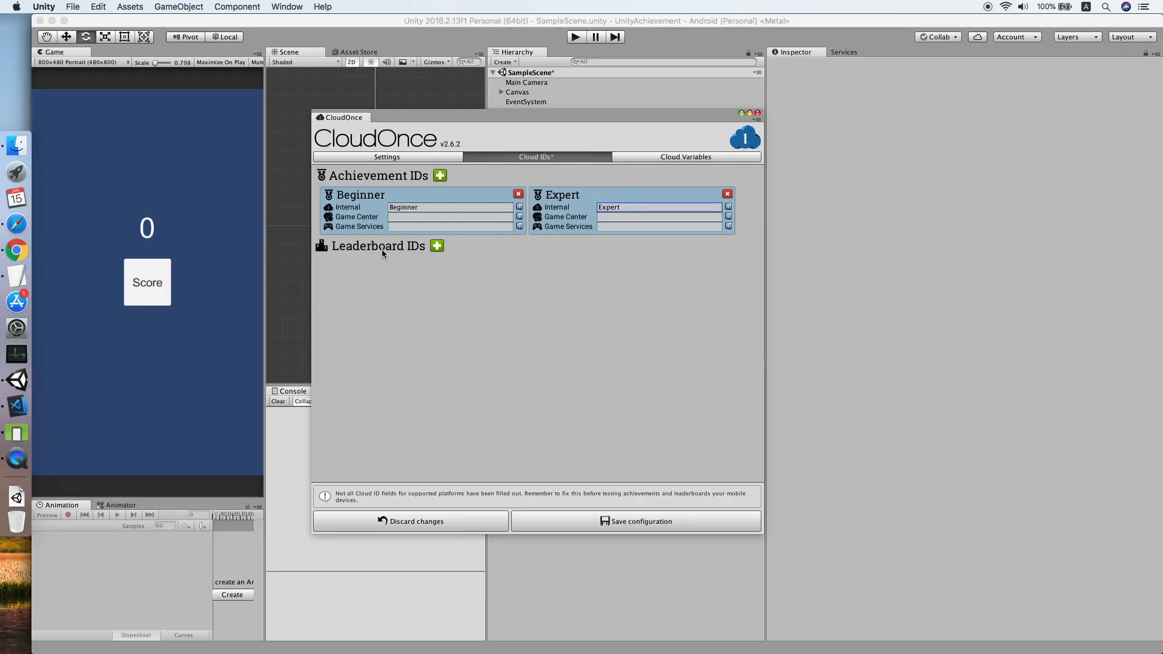
{"action": "left_click", "coordinate": [412, 226]}
{"action": "key", "text": "super+v"}
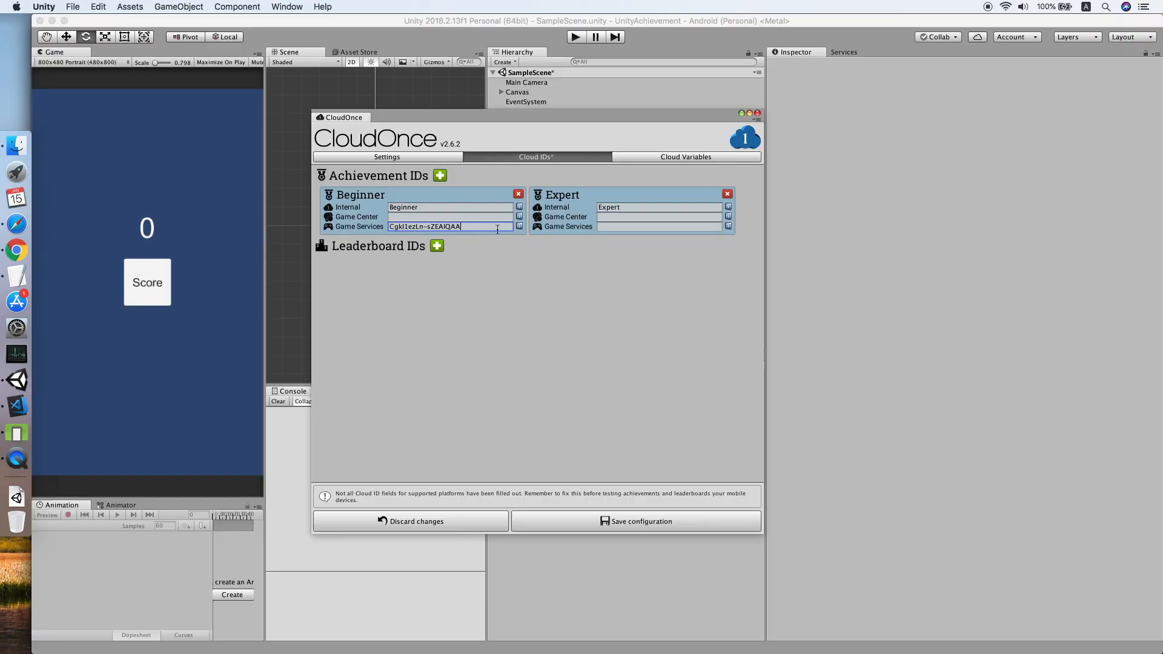
{"action": "left_click", "coordinate": [28, 252]}
{"action": "left_click", "coordinate": [419, 183]}
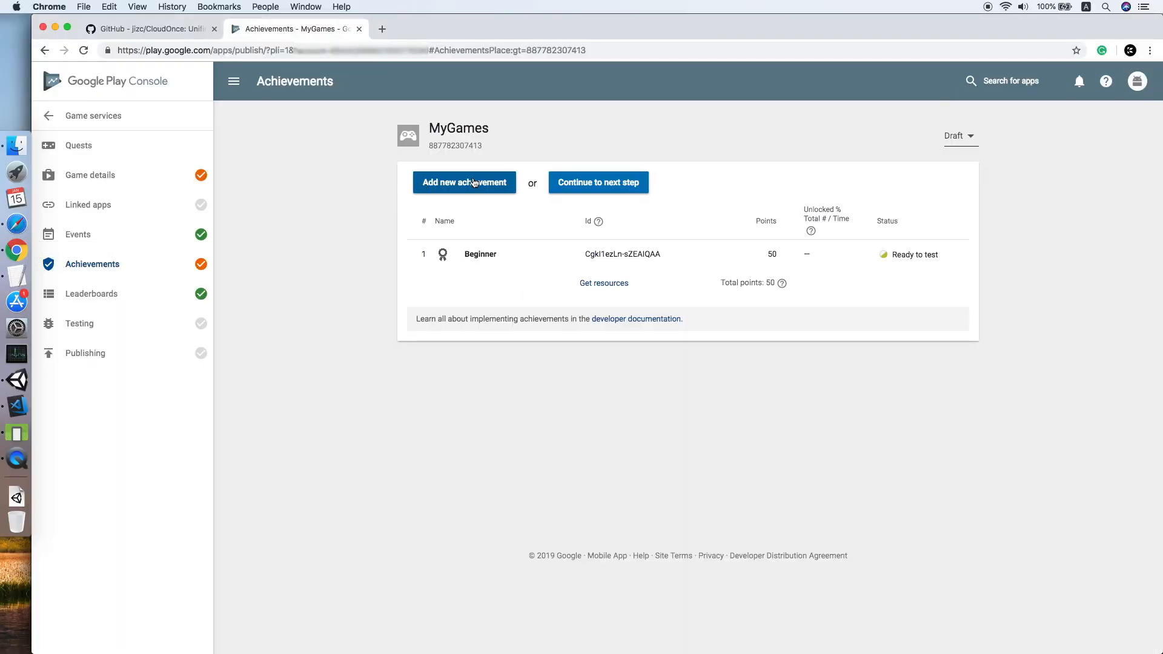
Create and save a Google Play achievement 'Expert' with description 'Score 10 points.' worth 100 points.
{"action": "left_click", "coordinate": [494, 185]}
{"action": "left_click", "coordinate": [620, 260]}
{"action": "type", "text": "Ex"}
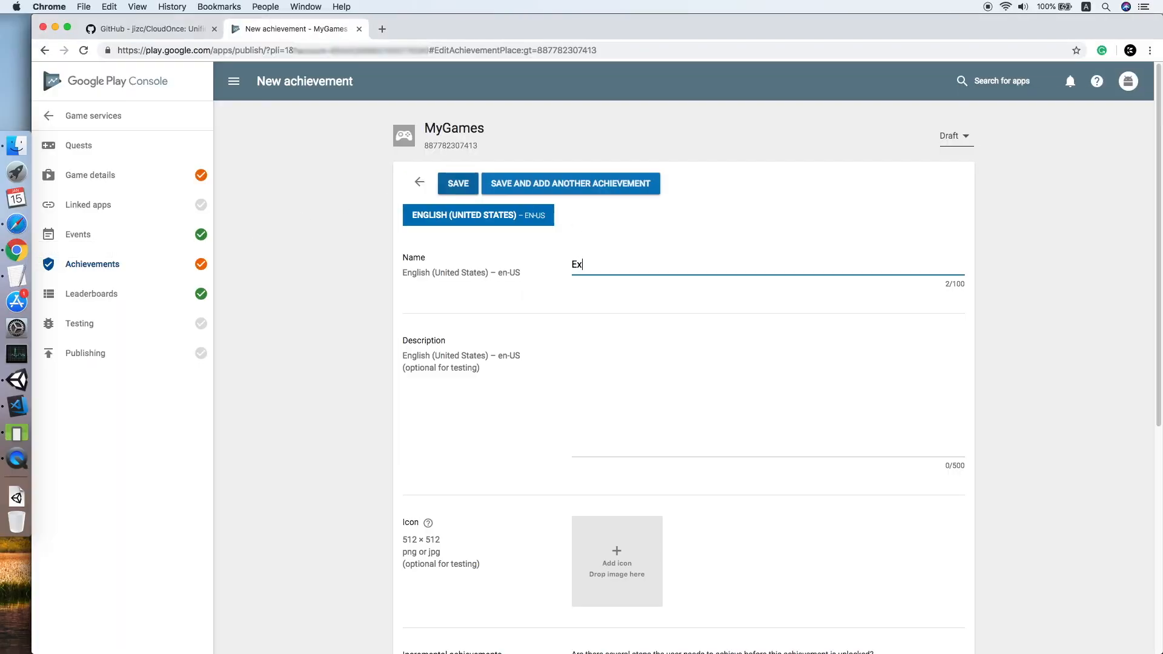
{"action": "type", "text": "pert"}
{"action": "left_click", "coordinate": [634, 372]}
{"action": "type", "text": "Score 10 points."}
{"action": "scroll", "coordinate": [669, 378], "scroll_direction": "down", "scroll_amount": 6}
{"action": "double_click", "coordinate": [608, 431]}
{"action": "type", "text": "100"}
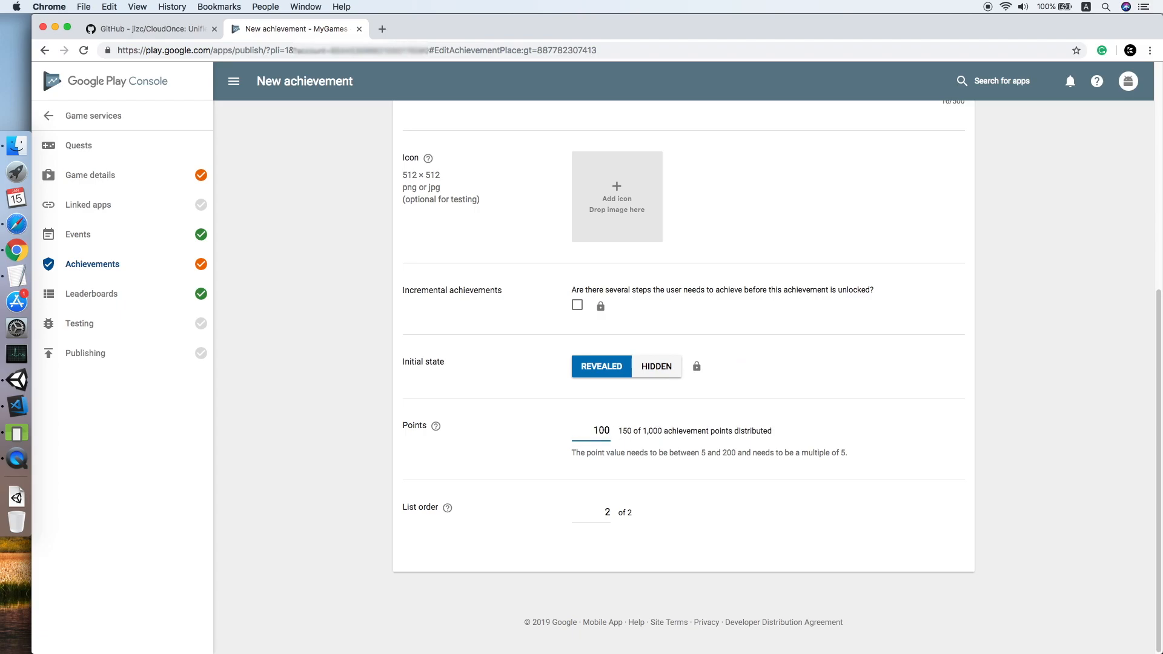
{"action": "scroll", "coordinate": [656, 420], "scroll_direction": "up", "scroll_amount": 6}
{"action": "left_click", "coordinate": [458, 183]}
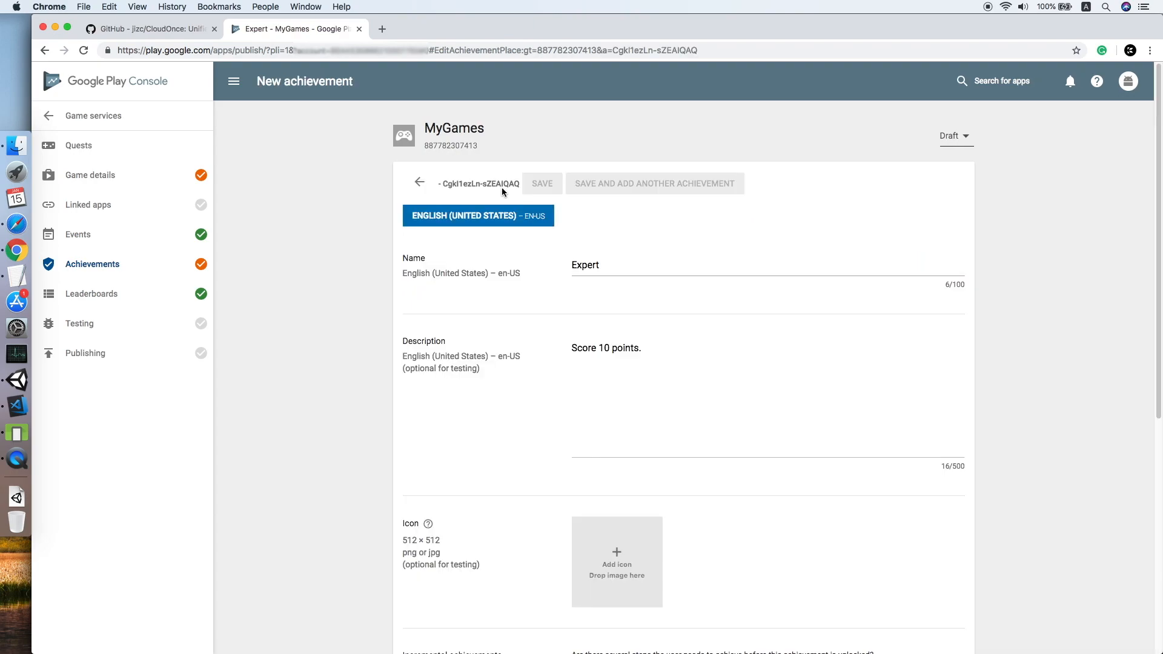
Copy the Expert achievement ID and paste it into Expert's Game Services field in Unity's CloudOnce window.
{"action": "left_click_drag", "start_coordinate": [442, 183], "coordinate": [519, 183]}
{"action": "right_click", "coordinate": [496, 189]}
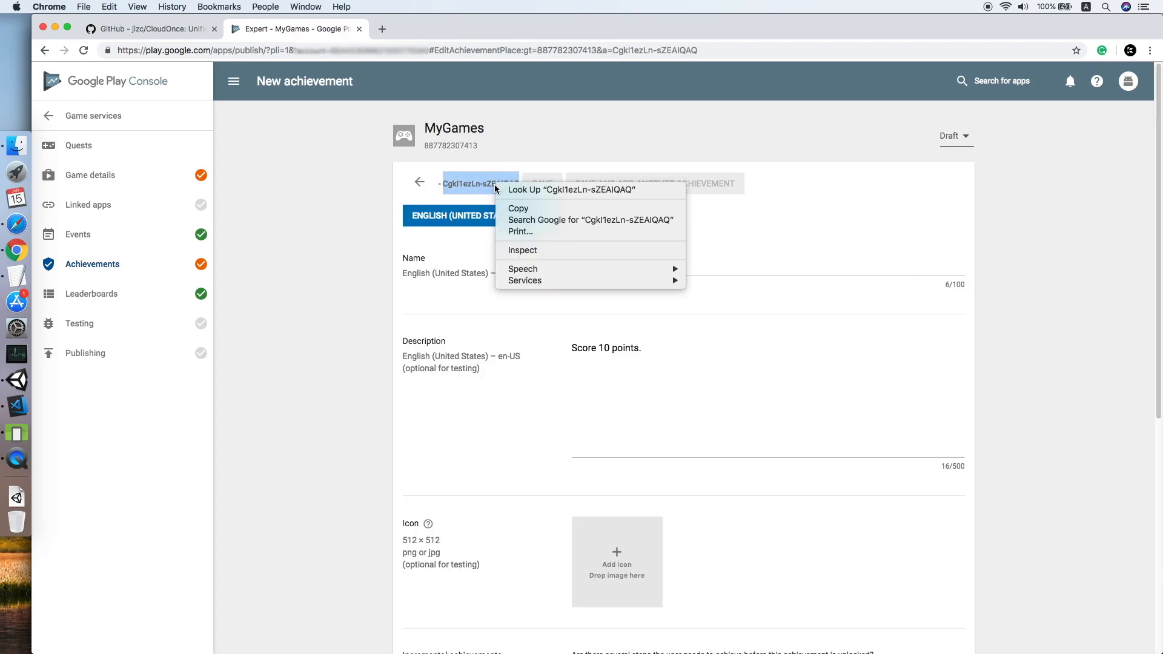
{"action": "left_click", "coordinate": [519, 208]}
{"action": "left_click", "coordinate": [16, 380]}
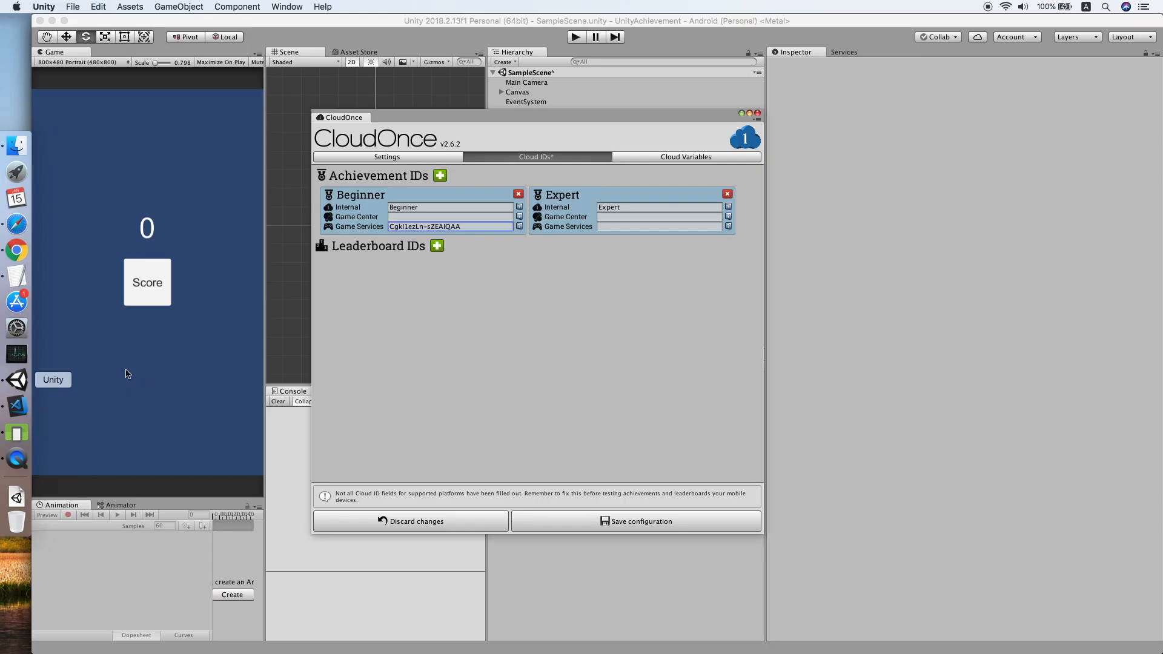
{"action": "left_click", "coordinate": [634, 225]}
{"action": "key", "text": "super+v"}
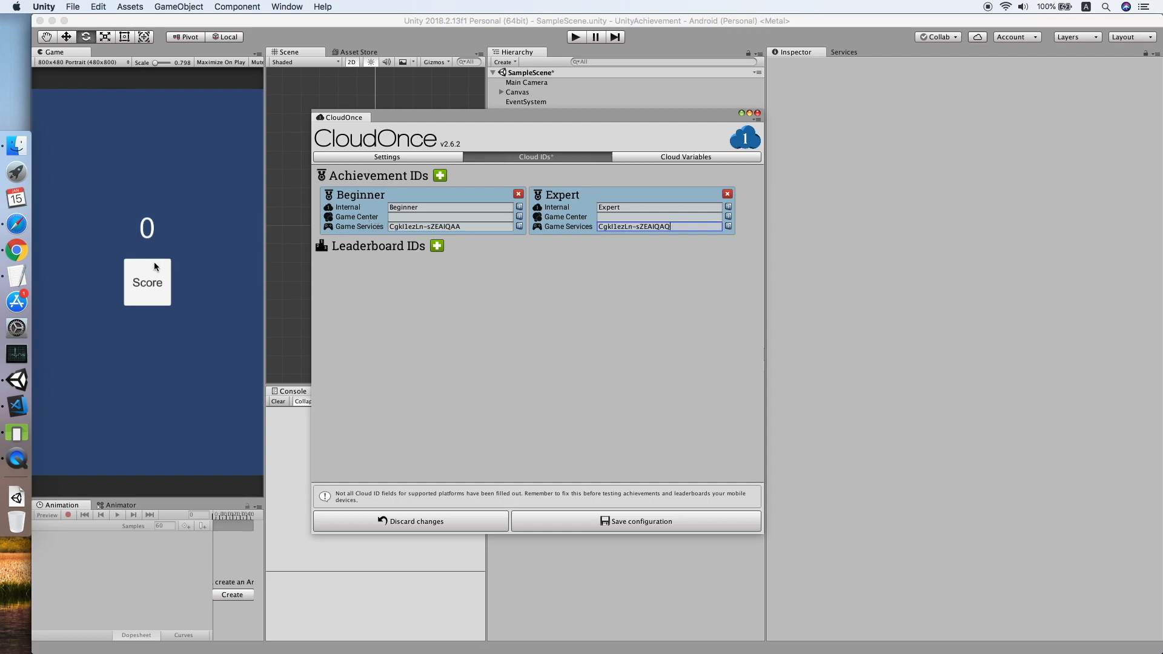
Start a new Game Center achievement with reference name Beginner and ID mygame.beginner.
{"action": "left_click", "coordinate": [15, 225]}
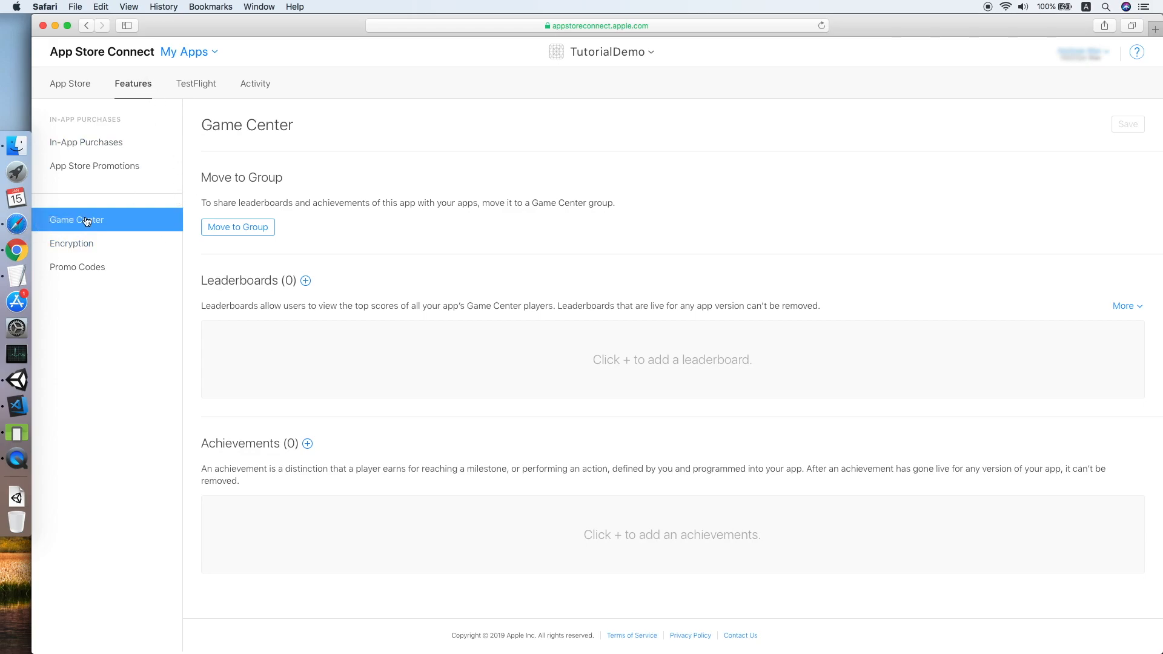
{"action": "left_click", "coordinate": [308, 445]}
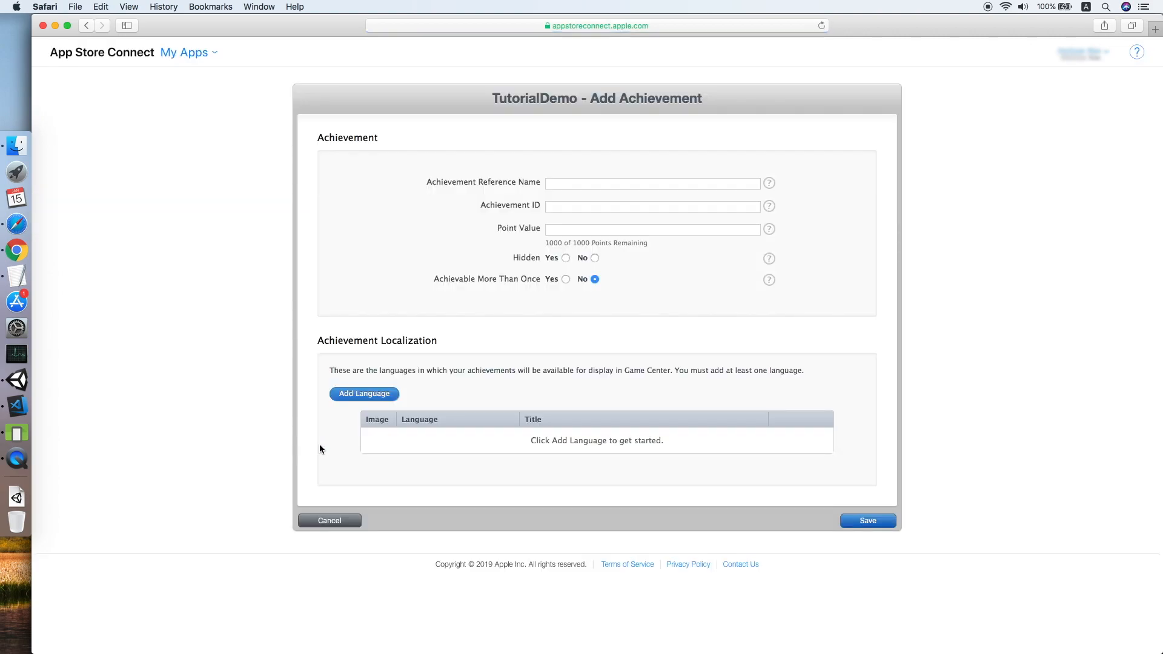
{"action": "left_click", "coordinate": [624, 182]}
{"action": "type", "text": "Beginner"}
{"action": "key", "text": "Tab"}
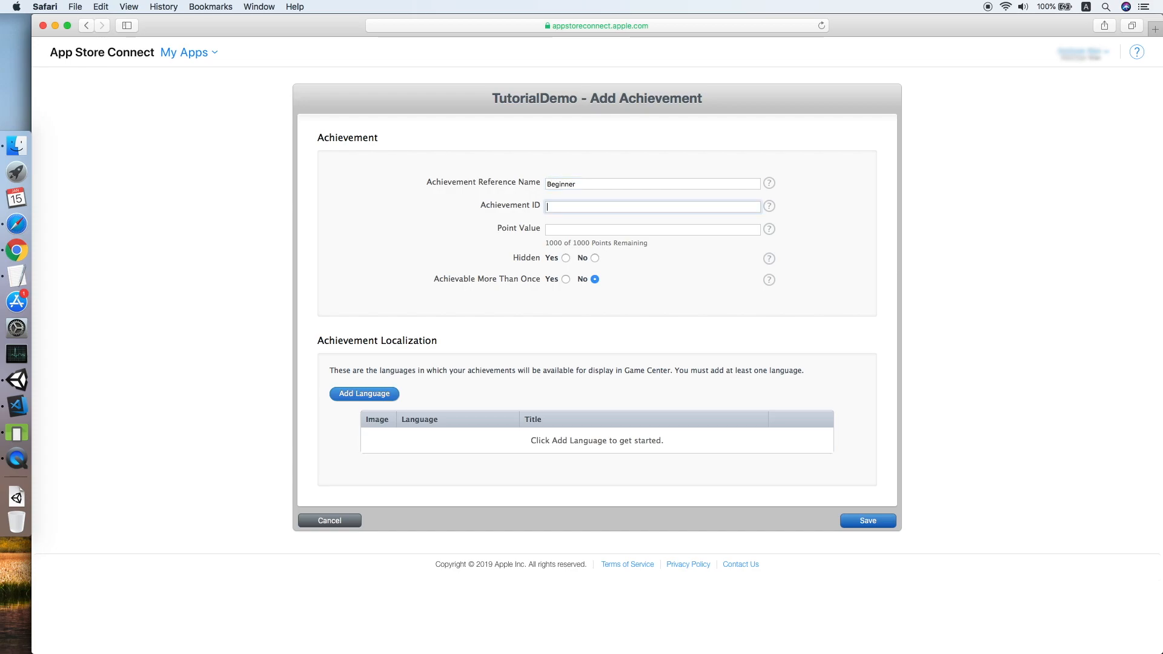
{"action": "type", "text": "MyGame"}
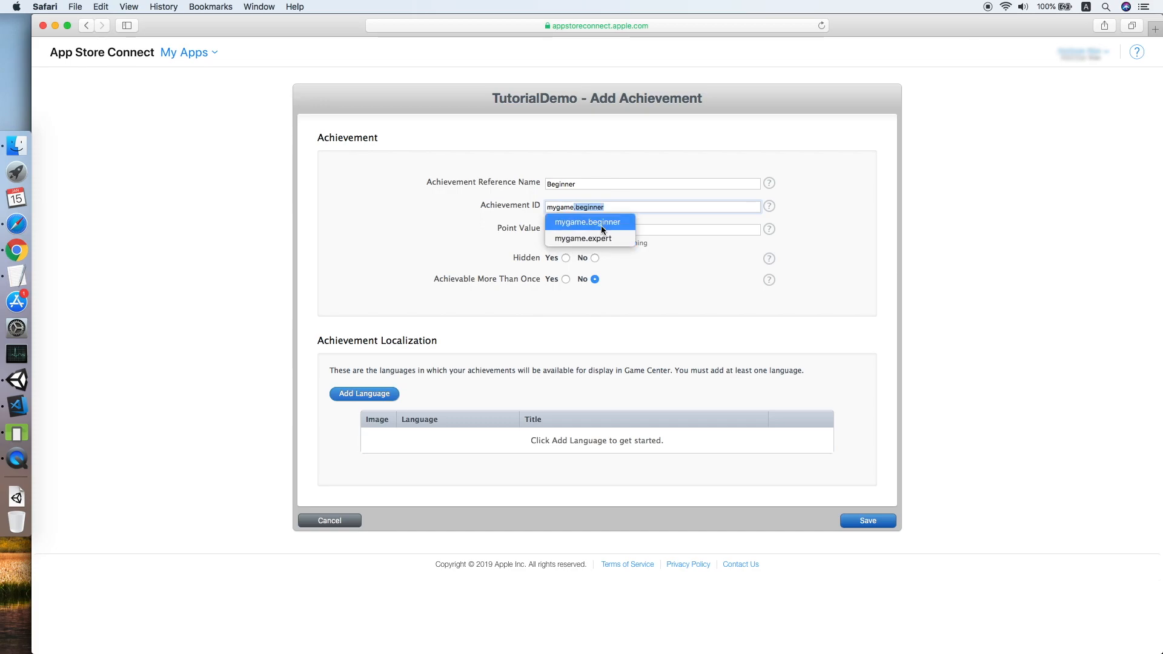
{"action": "left_click", "coordinate": [642, 208]}
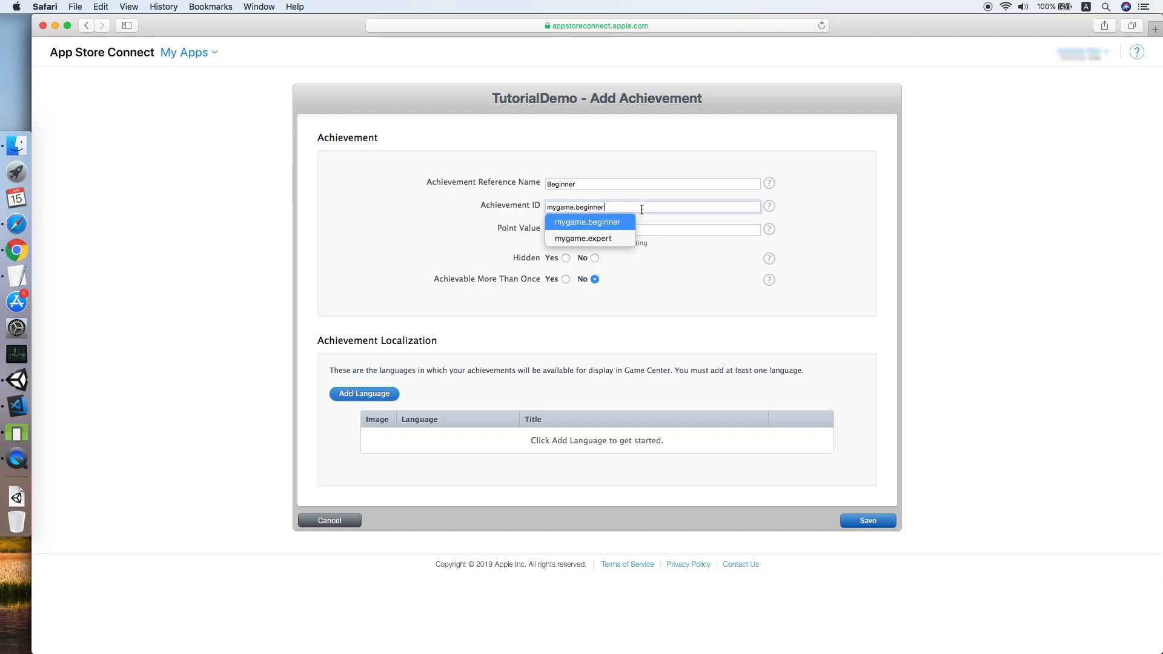
Give it a point value of 50, set Hidden to No, and begin adding a language.
{"action": "left_click", "coordinate": [663, 237]}
{"action": "left_click", "coordinate": [607, 227]}
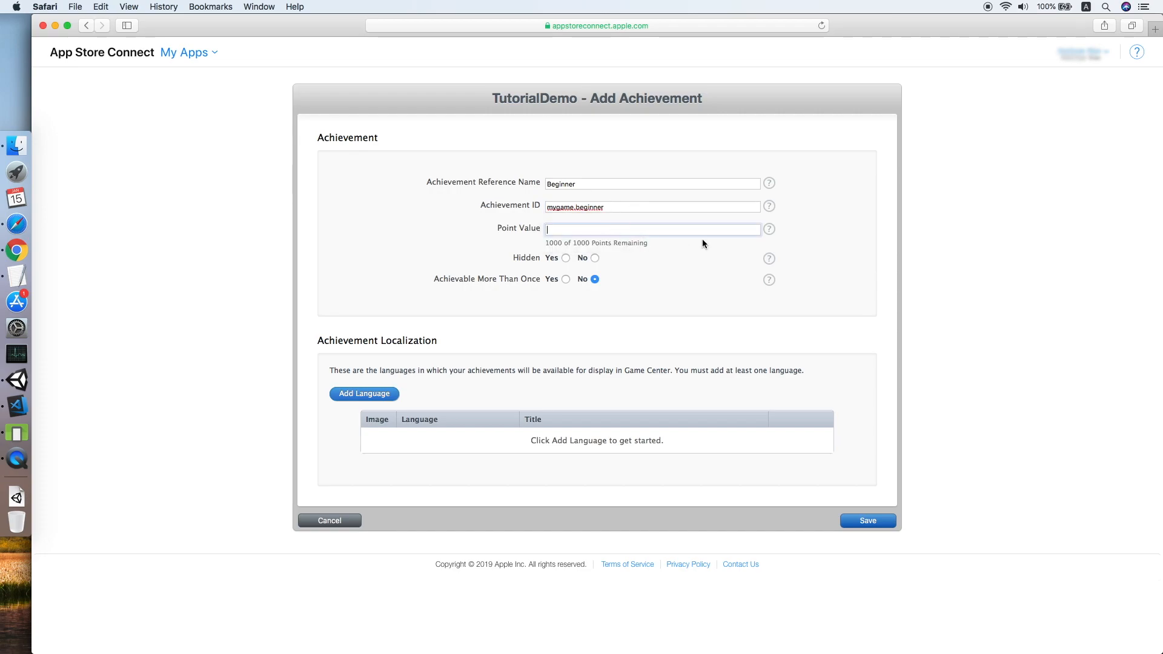
{"action": "type", "text": "50"}
{"action": "left_click", "coordinate": [595, 260]}
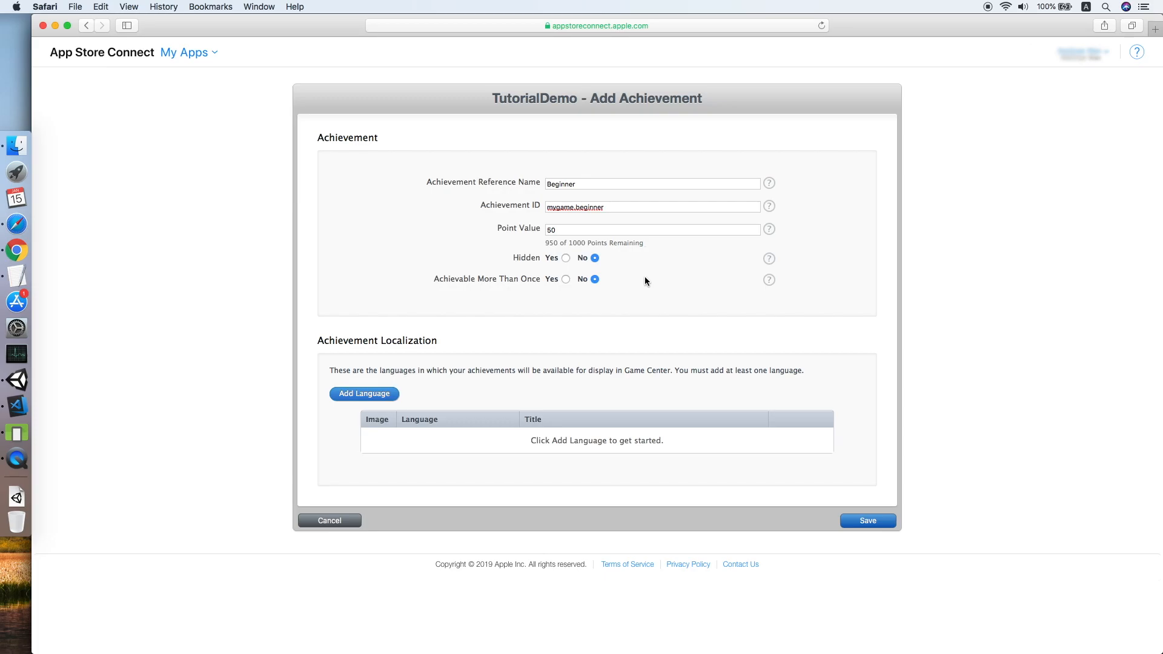
{"action": "left_click", "coordinate": [371, 397]}
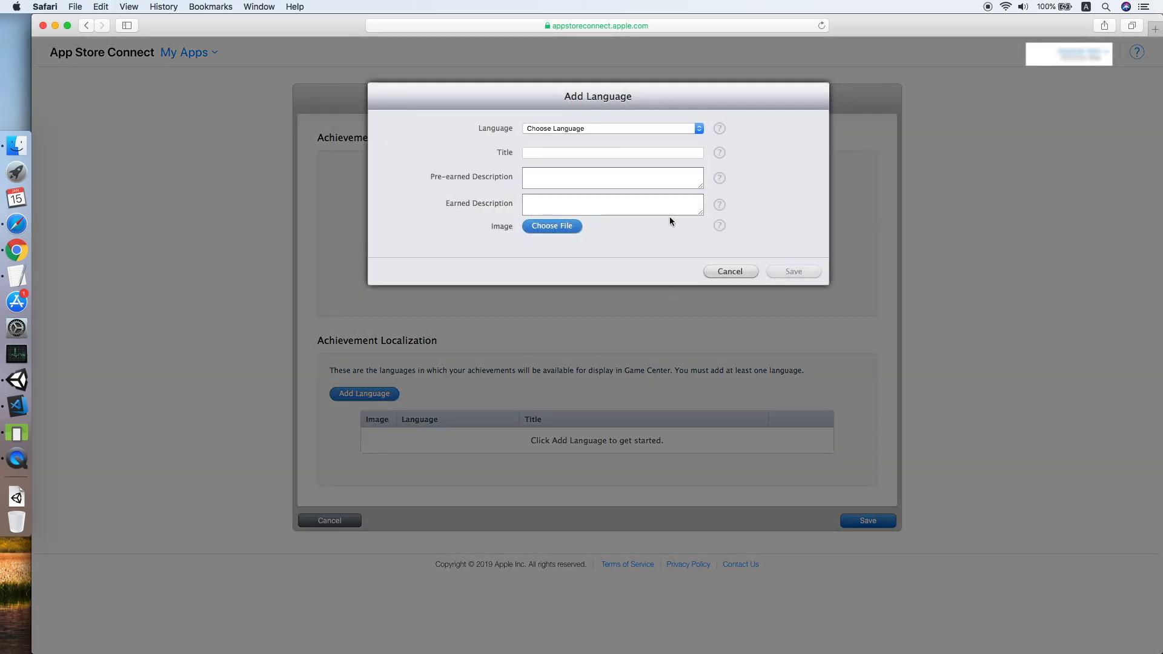
{"action": "left_click", "coordinate": [661, 128]}
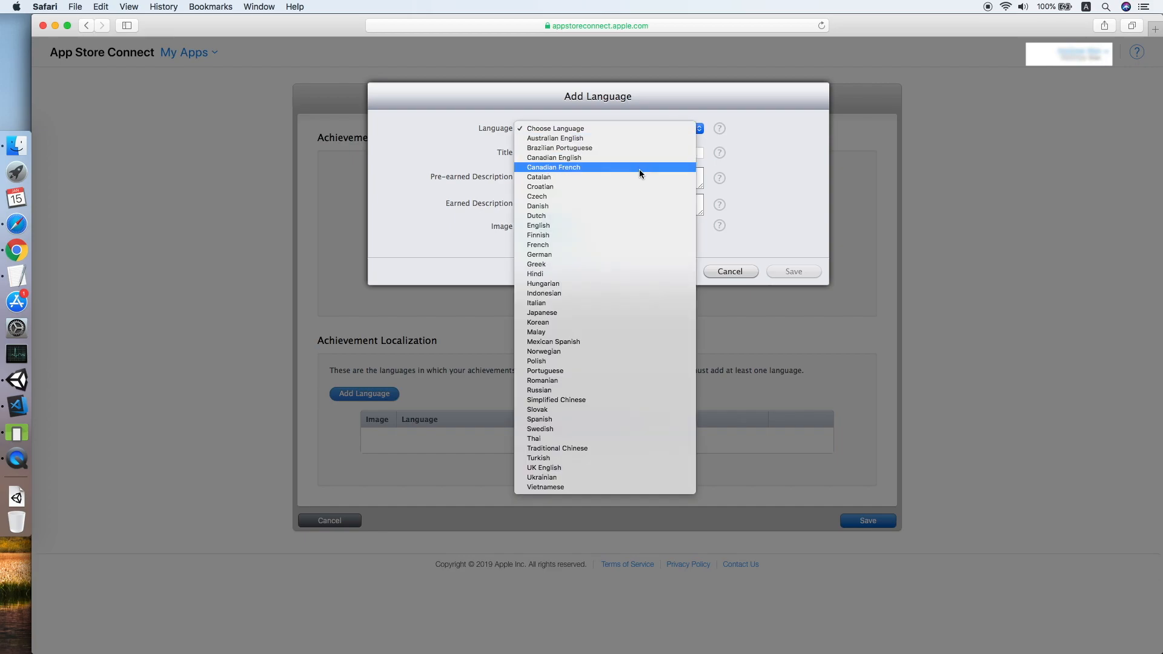
Add an English localization titled Beginner with descriptions 'Score 3 points.' and 'Scored 3 point'.
{"action": "left_click", "coordinate": [615, 224]}
{"action": "left_click", "coordinate": [608, 154]}
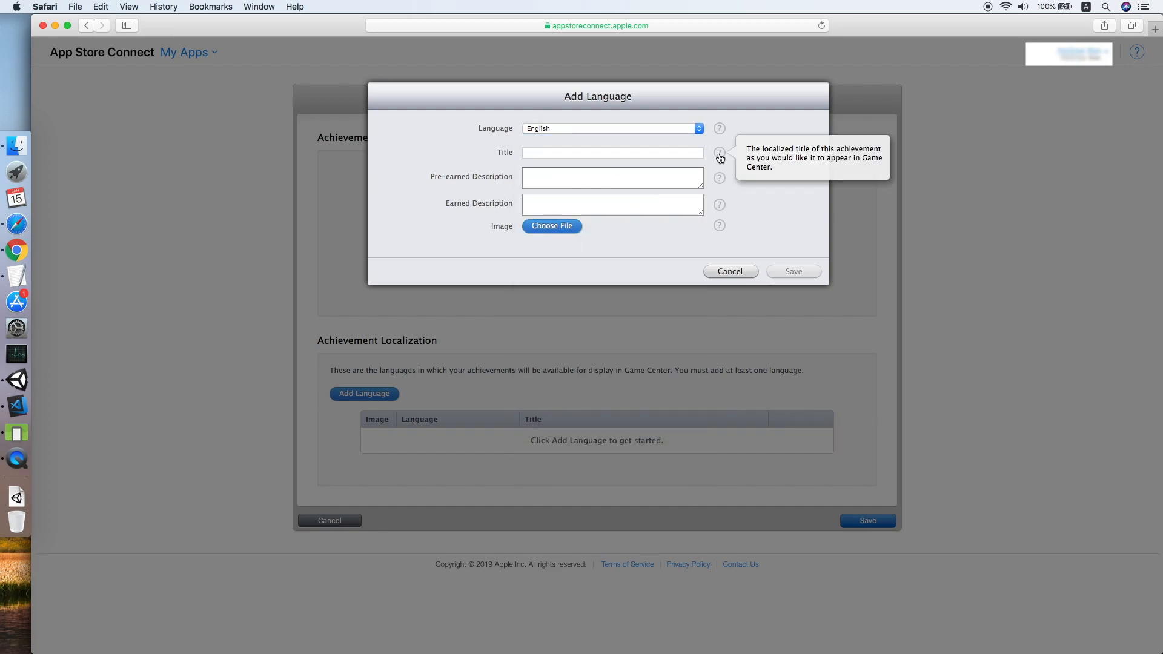
{"action": "type", "text": "Beginner"}
{"action": "key", "text": "Tab"}
{"action": "type", "text": "Score"}
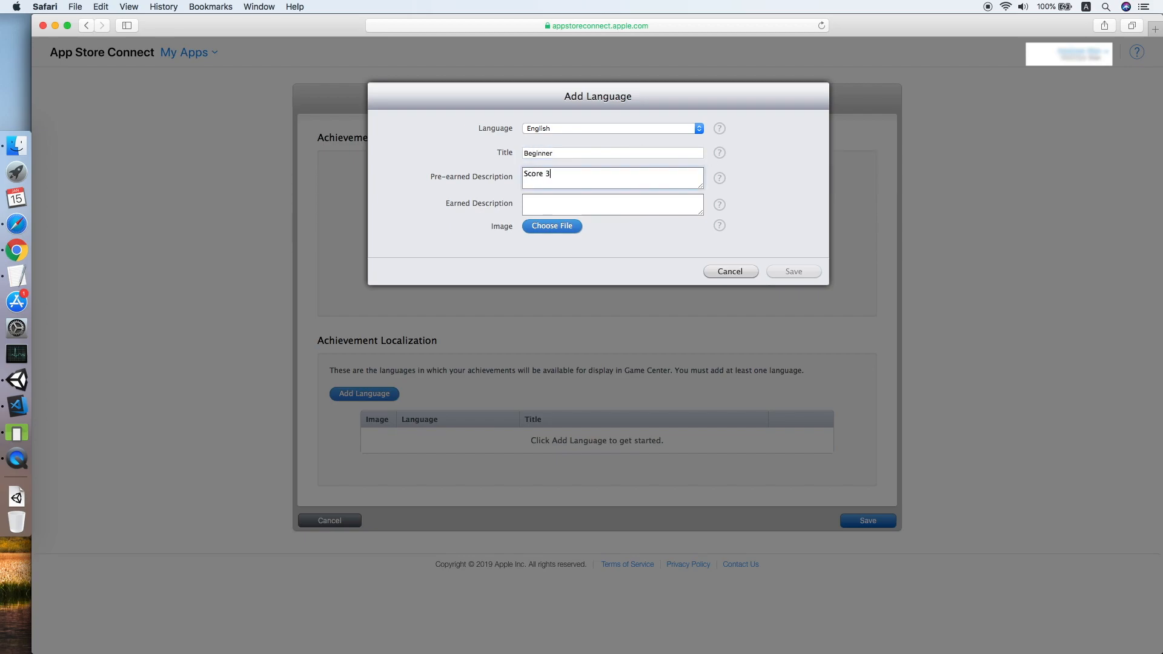
{"action": "type", "text": " 3 points."}
{"action": "key", "text": "Tab"}
{"action": "type", "text": "Scored 3 point"}
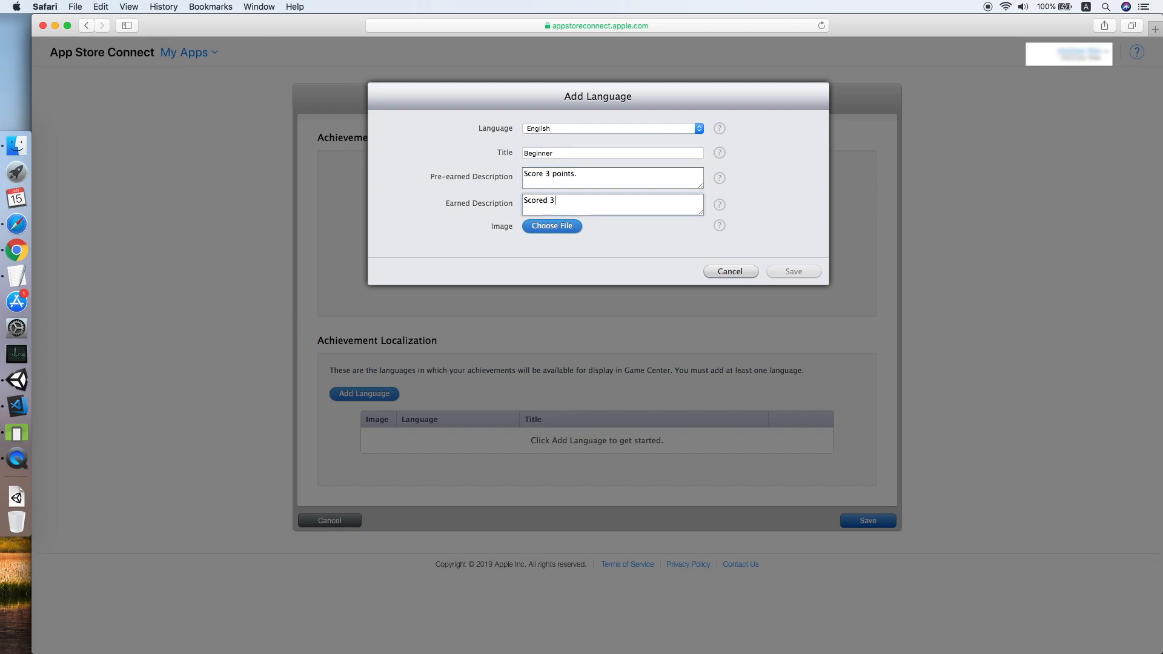
Attach image.jpg, then save the localization and the Beginner achievement.
{"action": "left_click", "coordinate": [569, 227]}
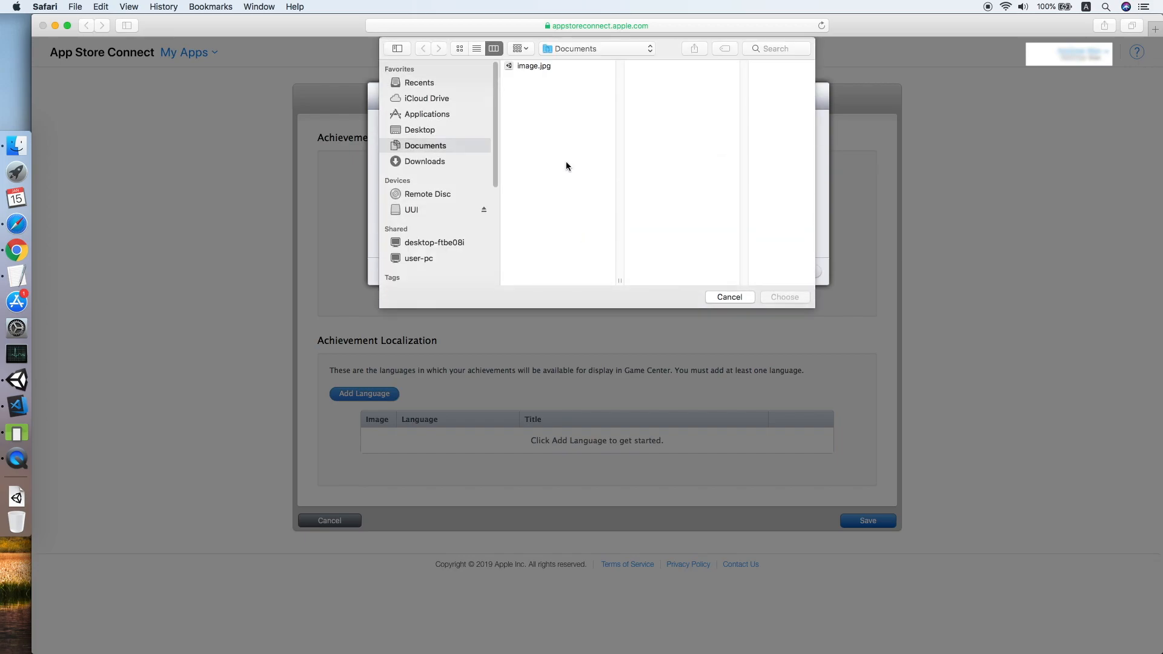
{"action": "double_click", "coordinate": [532, 67]}
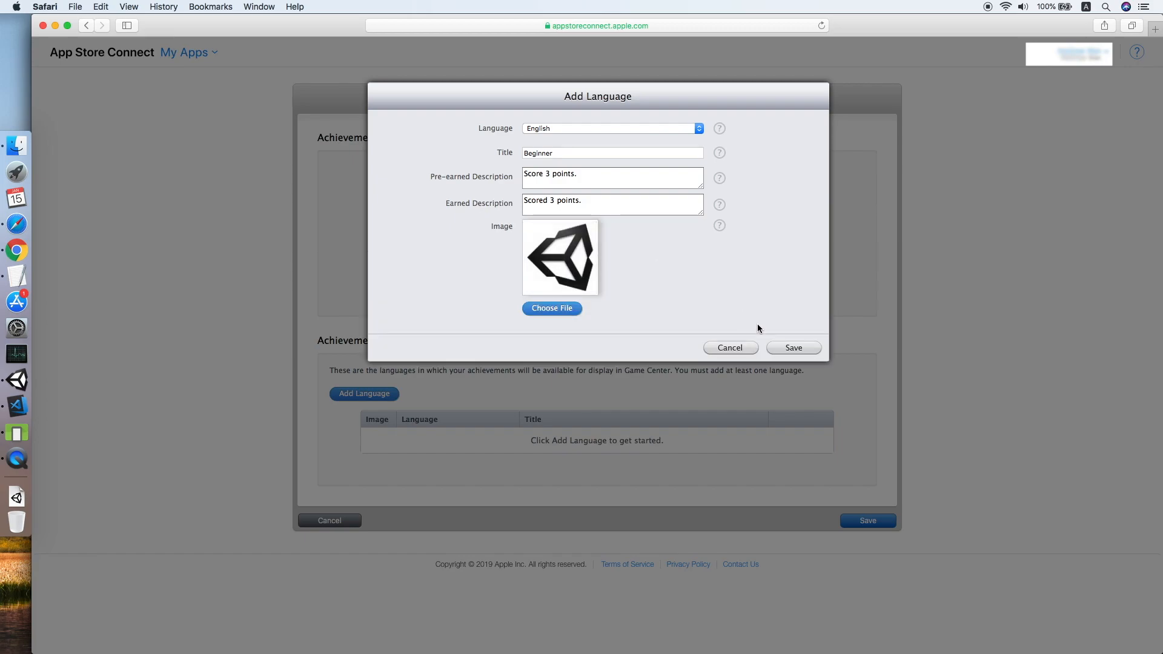
{"action": "left_click", "coordinate": [797, 348]}
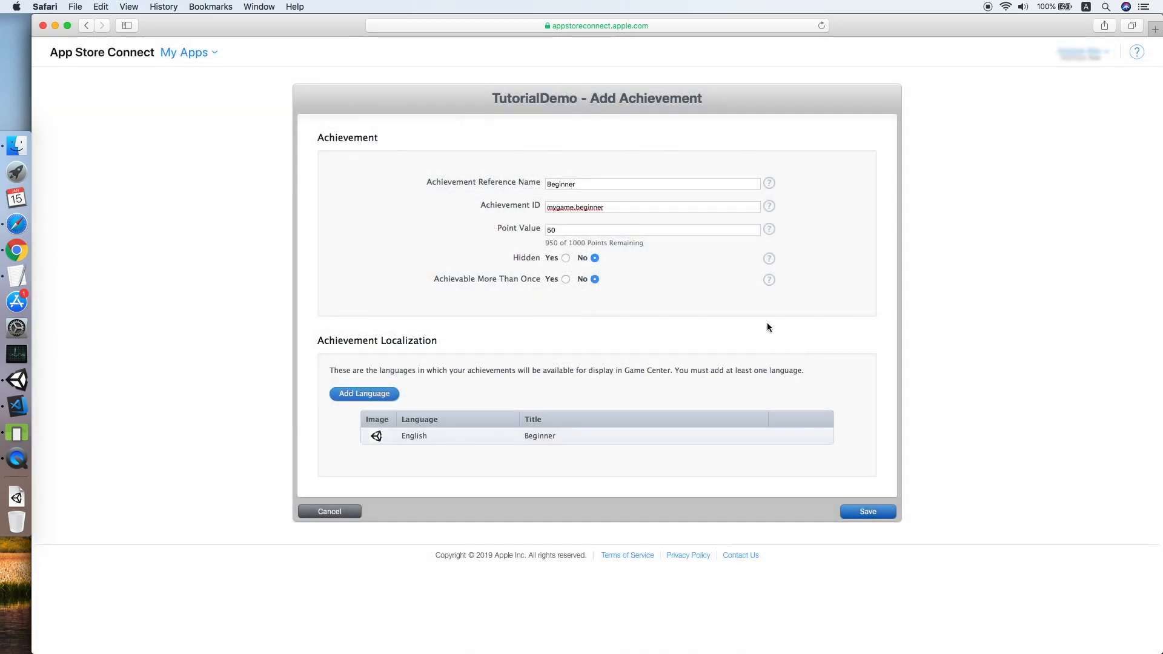
{"action": "left_click", "coordinate": [875, 513]}
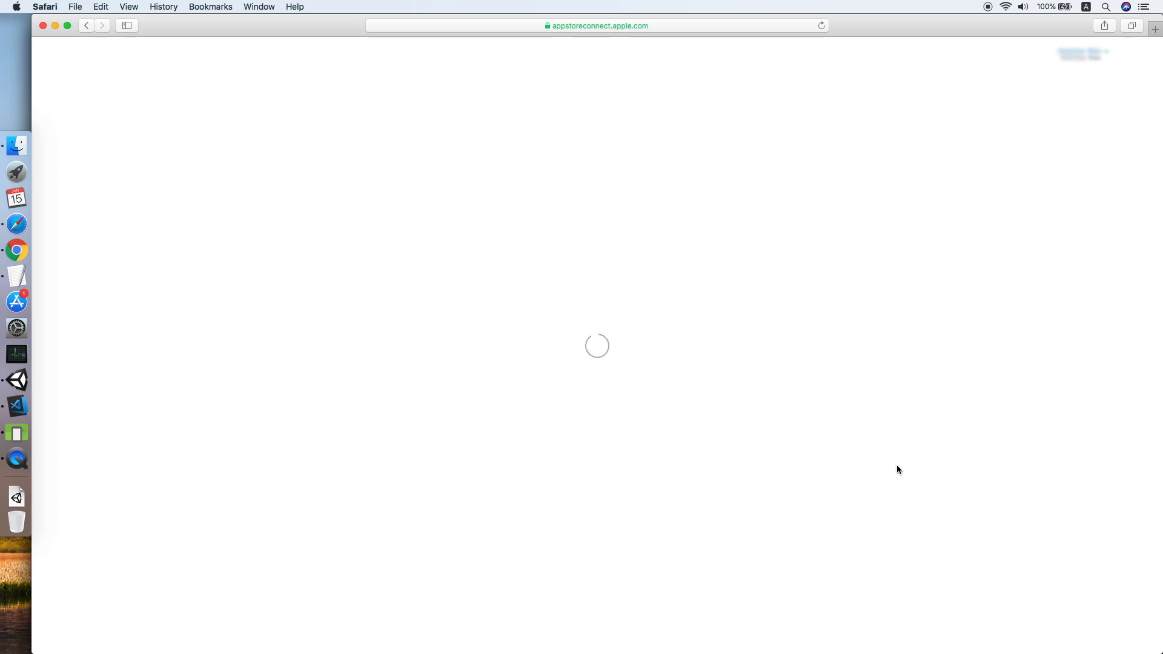
Copy mygame.beginner into the Beginner's Game Center ID field in Unity's CloudOnce settings.
{"action": "mouse_move", "coordinate": [502, 525]}
{"action": "left_mouse_down"}
{"action": "mouse_move", "coordinate": [602, 532]}
{"action": "mouse_move", "coordinate": [491, 532]}
{"action": "left_mouse_up"}
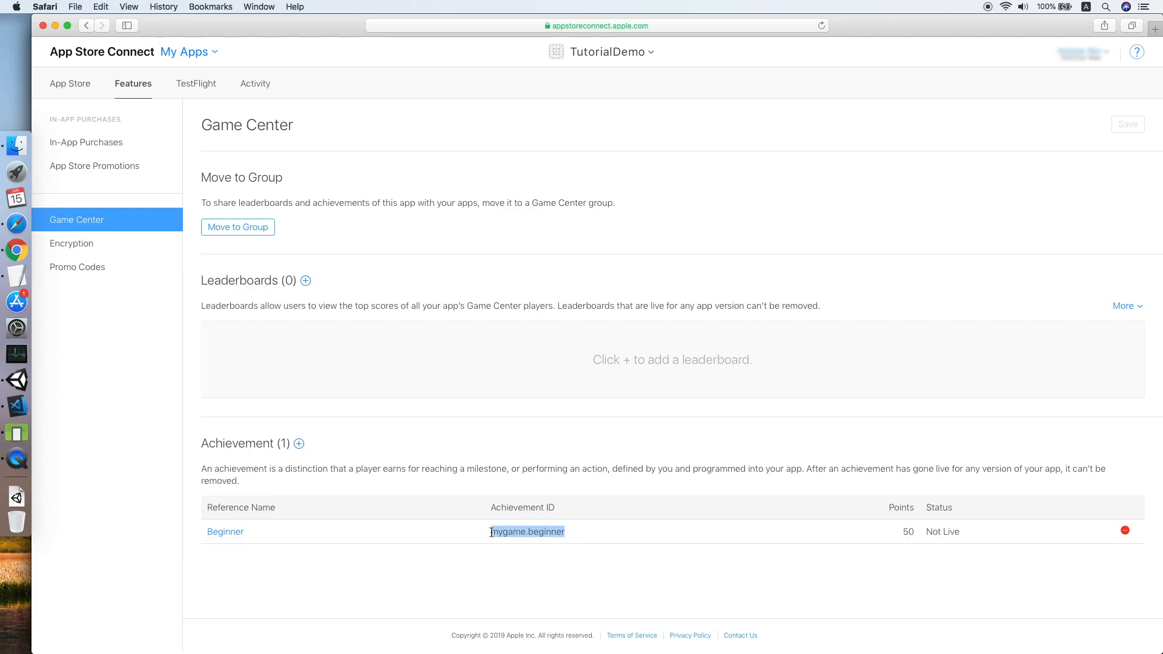
{"action": "right_click", "coordinate": [498, 531]}
{"action": "left_click", "coordinate": [531, 565]}
{"action": "left_click", "coordinate": [17, 380]}
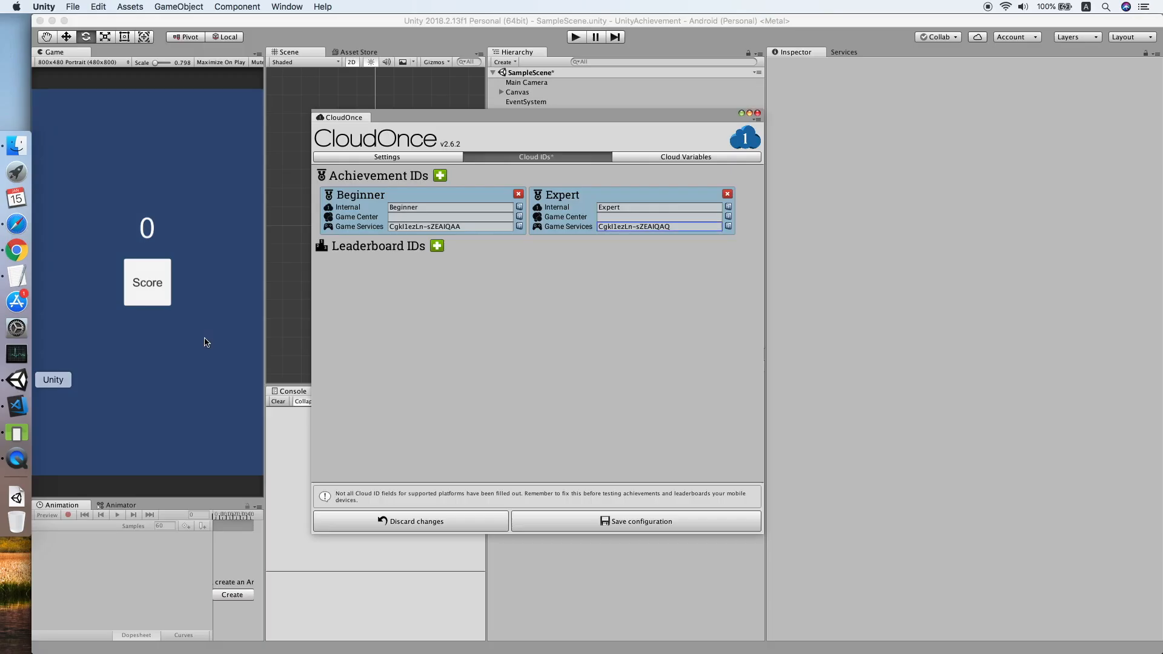
{"action": "left_click", "coordinate": [431, 216]}
{"action": "key", "text": "super+v"}
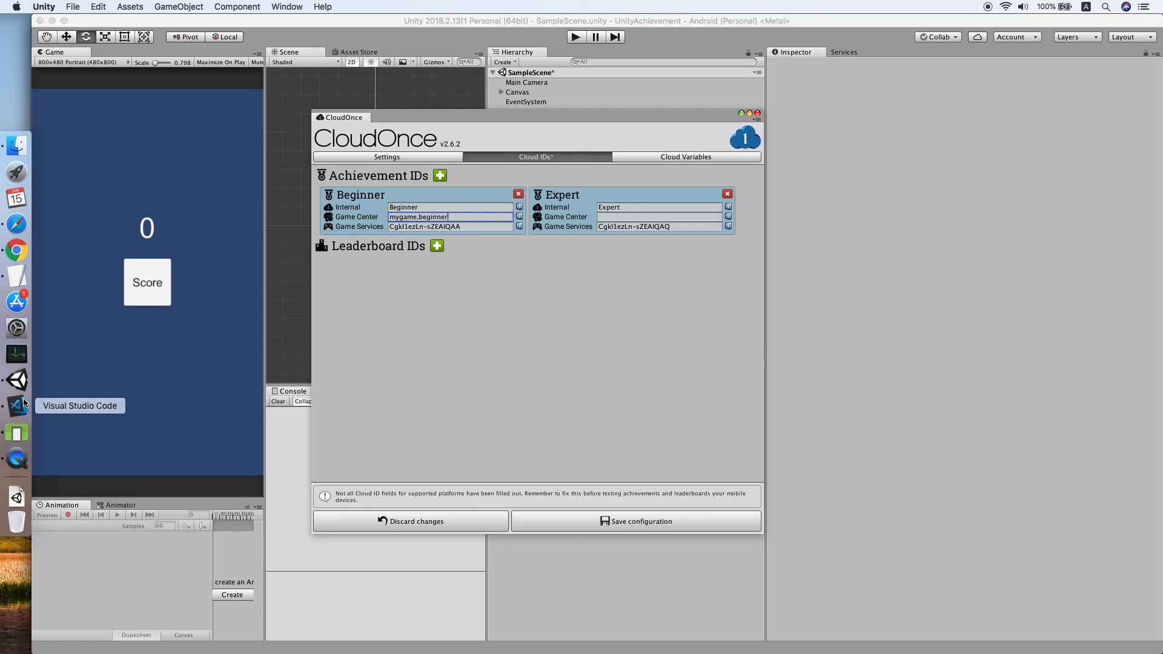
{"action": "left_click", "coordinate": [18, 226]}
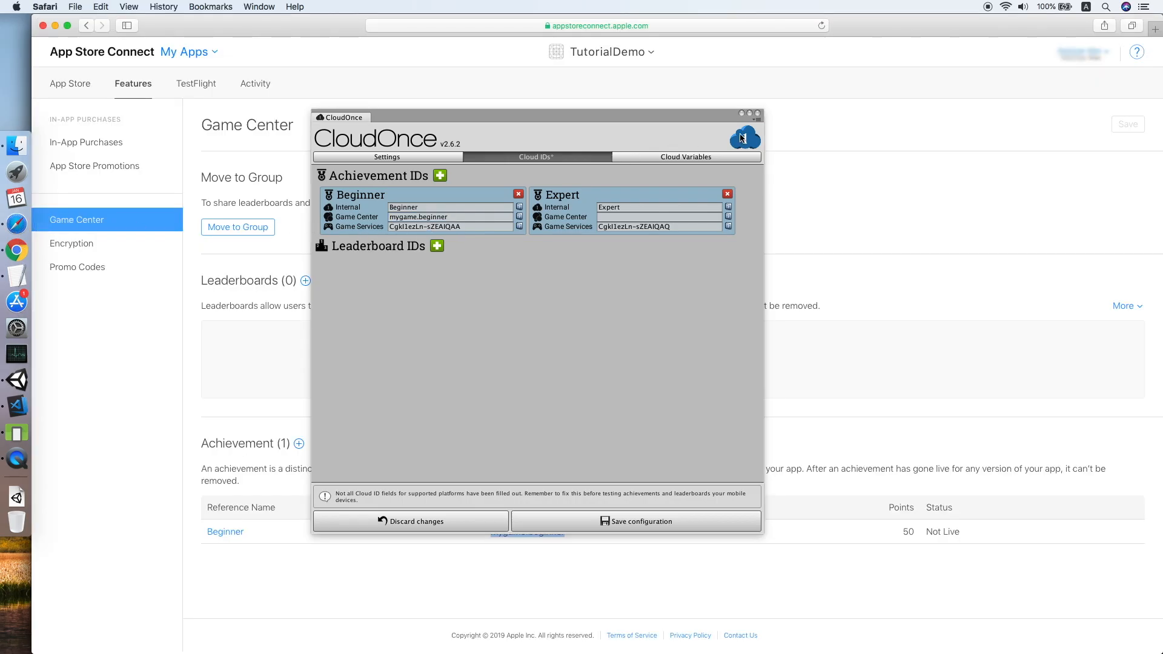
Add a new Game Center achievement with reference name Expert and ID mygame.expert.
{"action": "left_click", "coordinate": [298, 444]}
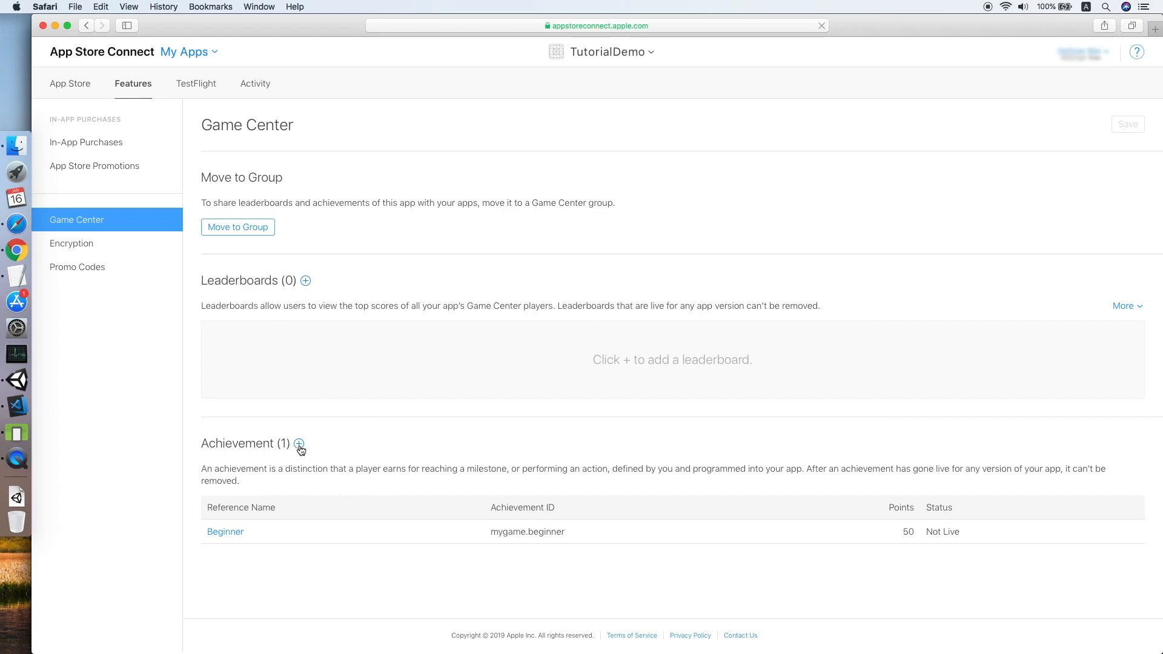
{"action": "left_click", "coordinate": [603, 185]}
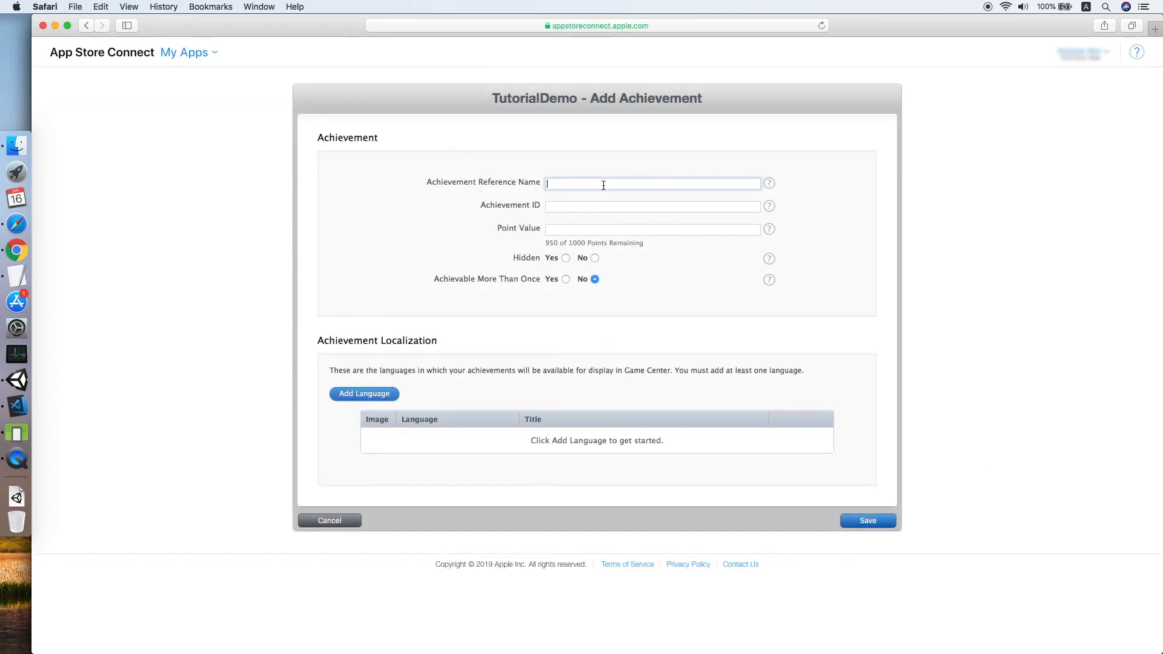
{"action": "type", "text": "Expert"}
{"action": "left_click", "coordinate": [609, 206]}
{"action": "type", "text": "mygame.e"}
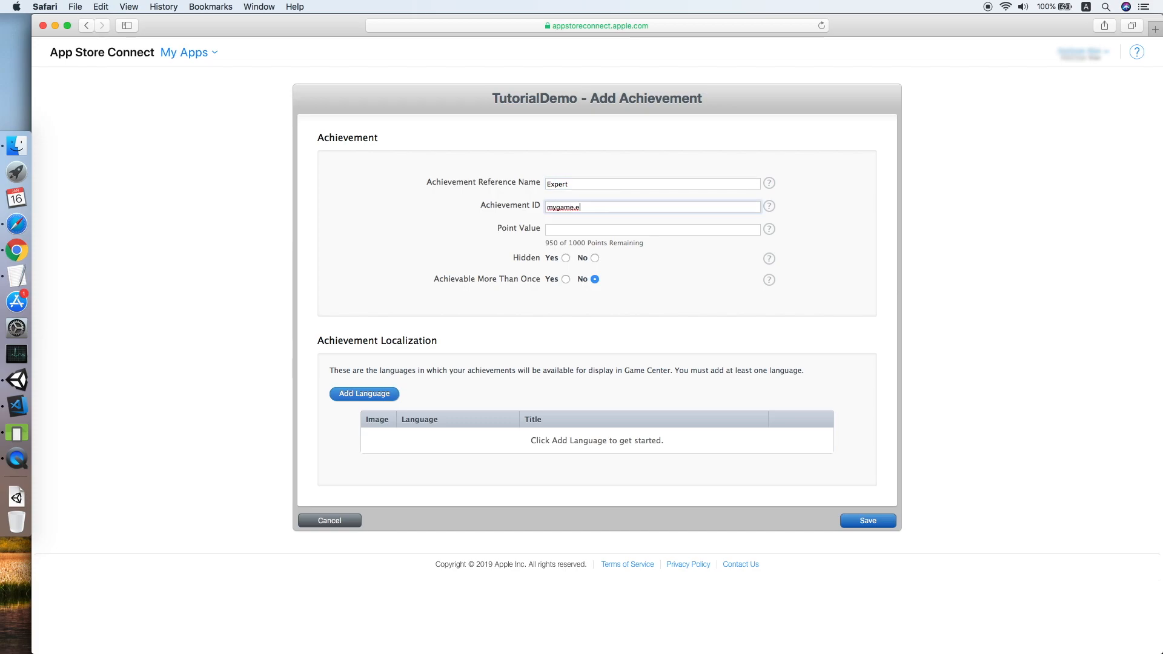
{"action": "type", "text": "xpert"}
Give it 100 points, set Hidden to No, and begin adding a language.
{"action": "left_click", "coordinate": [620, 230]}
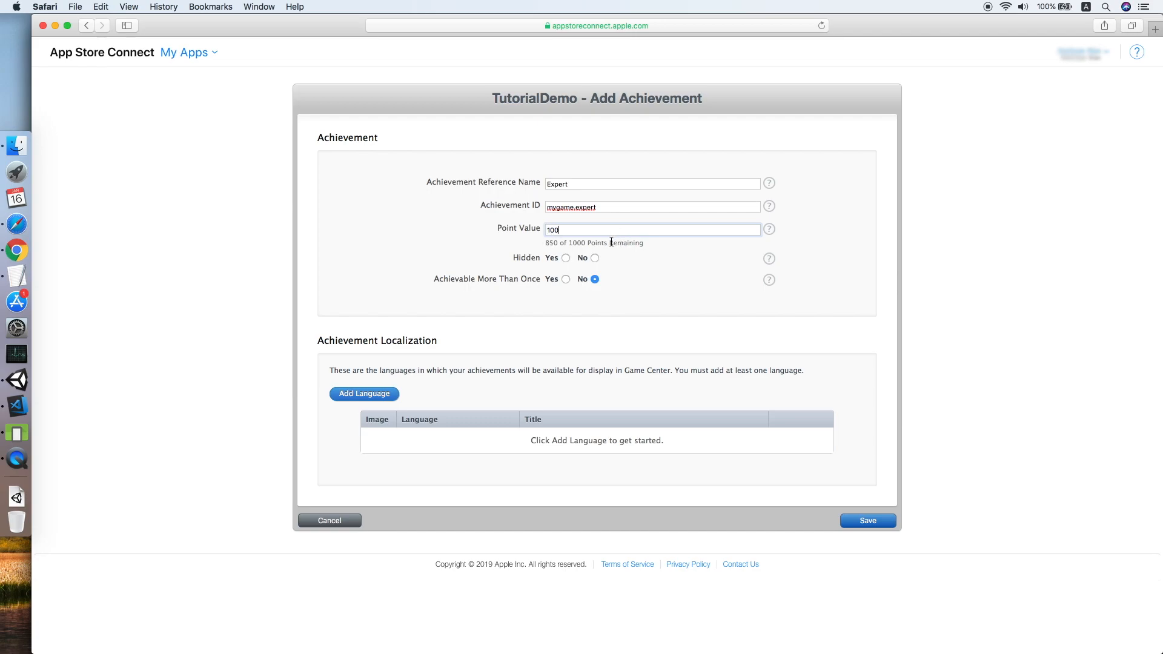
{"action": "left_click", "coordinate": [595, 258]}
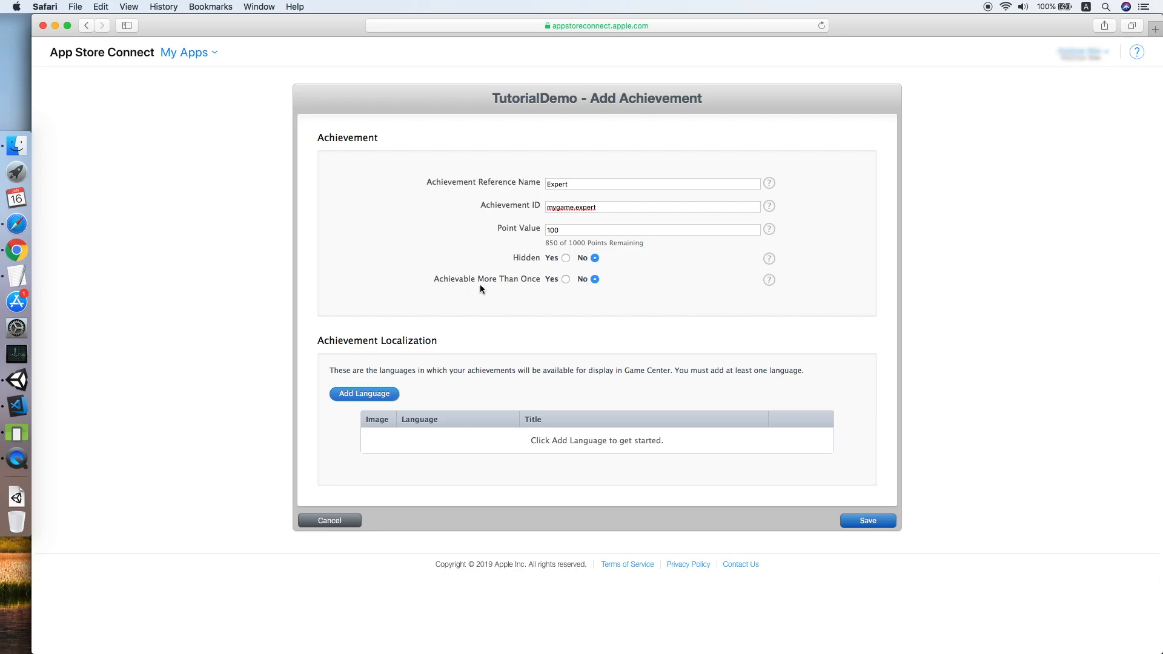
{"action": "left_click", "coordinate": [381, 401]}
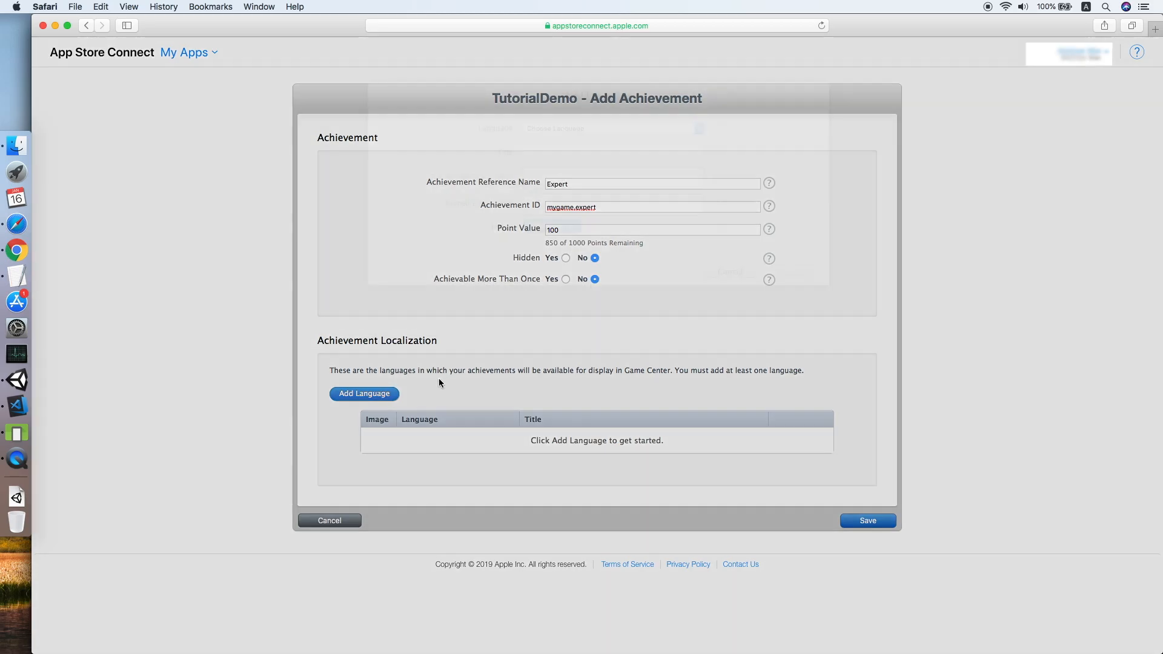
{"action": "left_click", "coordinate": [638, 130]}
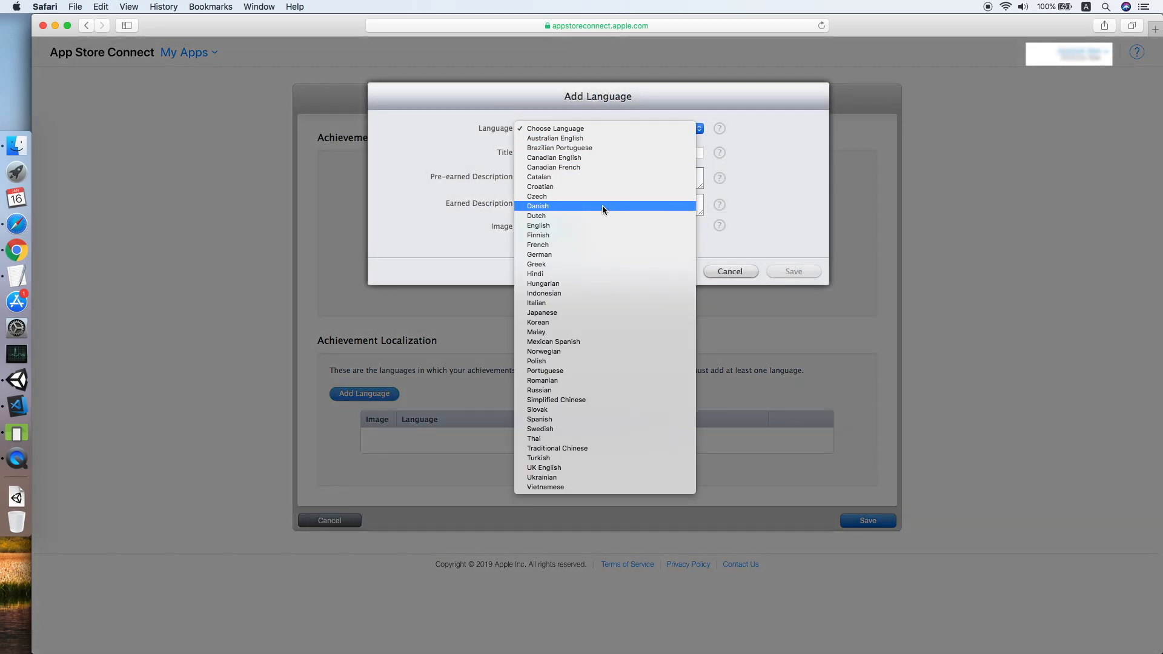
Add an English localization titled Expert with descriptions 'Score 10 points.' and 'Scored 10 points.'.
{"action": "left_click", "coordinate": [597, 144]}
{"action": "left_click", "coordinate": [591, 153]}
{"action": "type", "text": "Expert"}
{"action": "key", "text": "Tab"}
{"action": "type", "text": "Score 10 poi"}
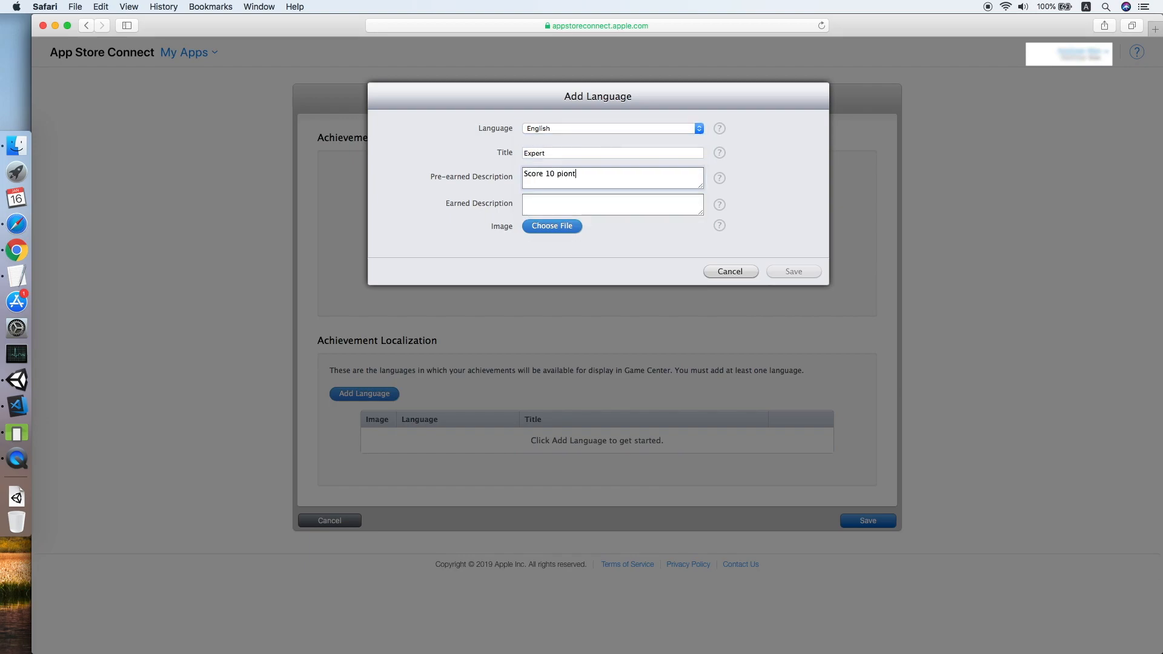
{"action": "type", "text": "nts."}
{"action": "key", "text": "Tab"}
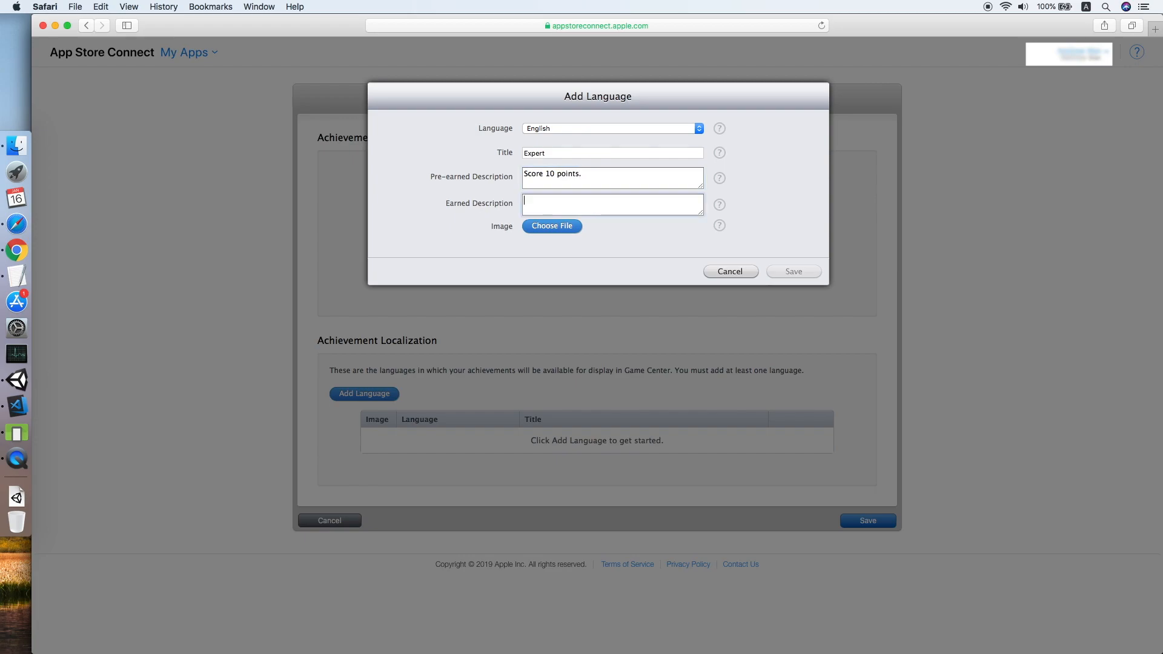
{"action": "type", "text": "Scored 10 points."}
Attach image.jpg, then save the localization and the Expert achievement.
{"action": "left_click", "coordinate": [552, 226]}
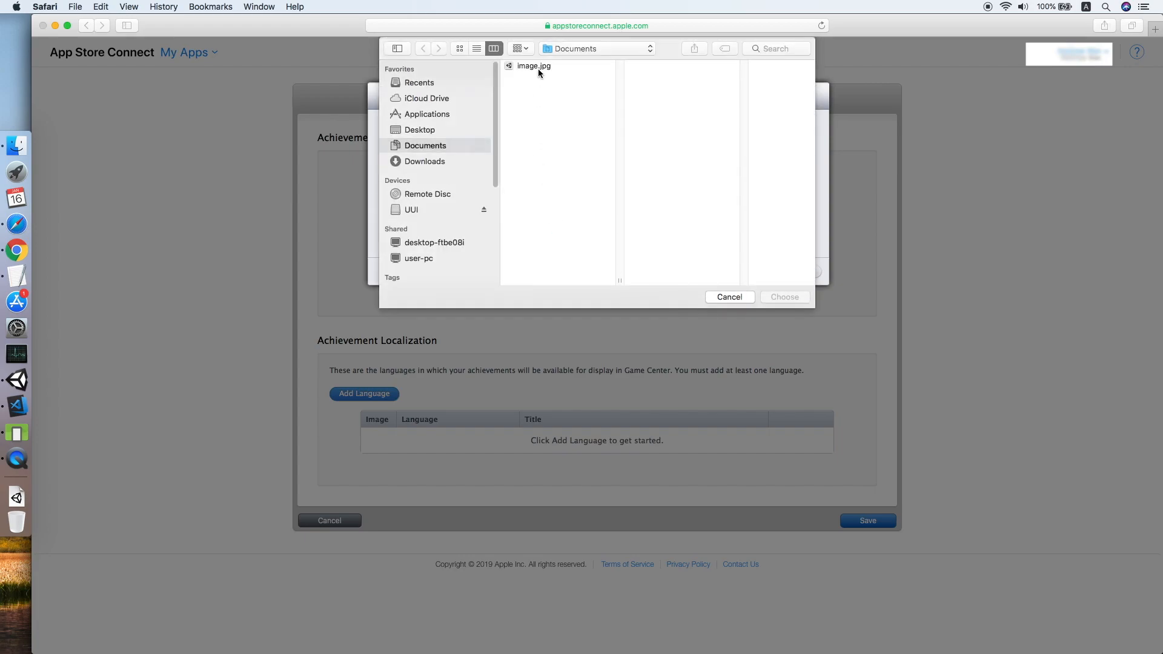
{"action": "double_click", "coordinate": [535, 66]}
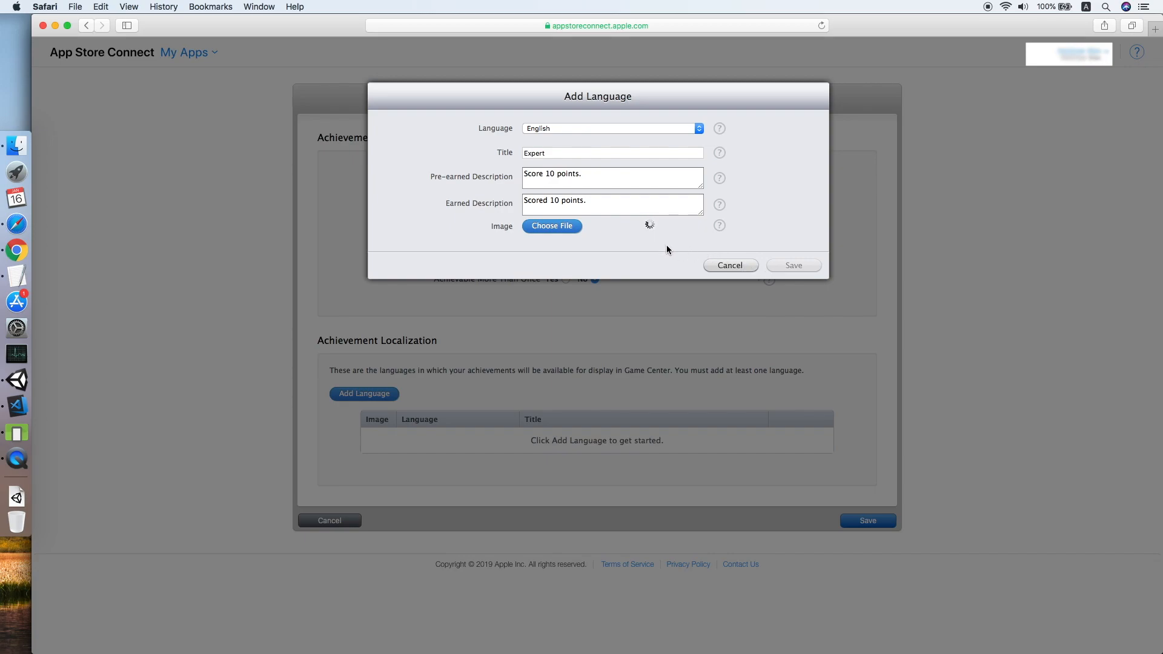
{"action": "left_click", "coordinate": [787, 347]}
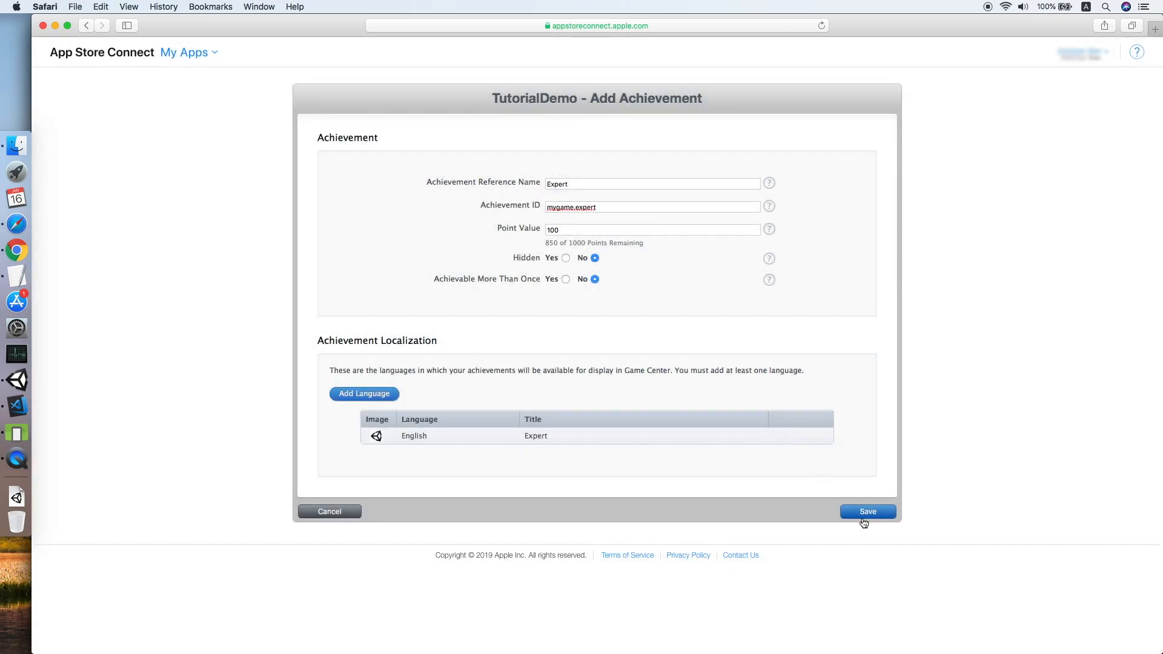
{"action": "left_click", "coordinate": [863, 516]}
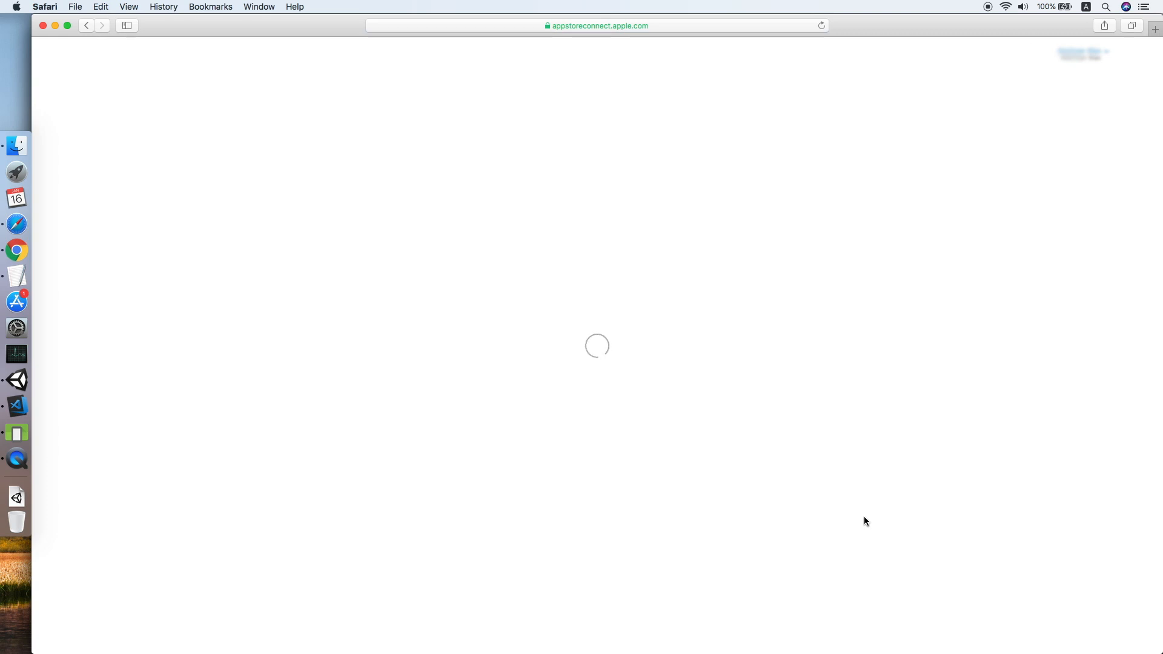
Copy the Expert achievement ID mygame.expert from the achievements list.
{"action": "mouse_move", "coordinate": [395, 553]}
{"action": "left_mouse_down"}
{"action": "mouse_move", "coordinate": [475, 558]}
{"action": "mouse_move", "coordinate": [406, 556]}
{"action": "left_mouse_up"}
{"action": "right_click", "coordinate": [417, 554]}
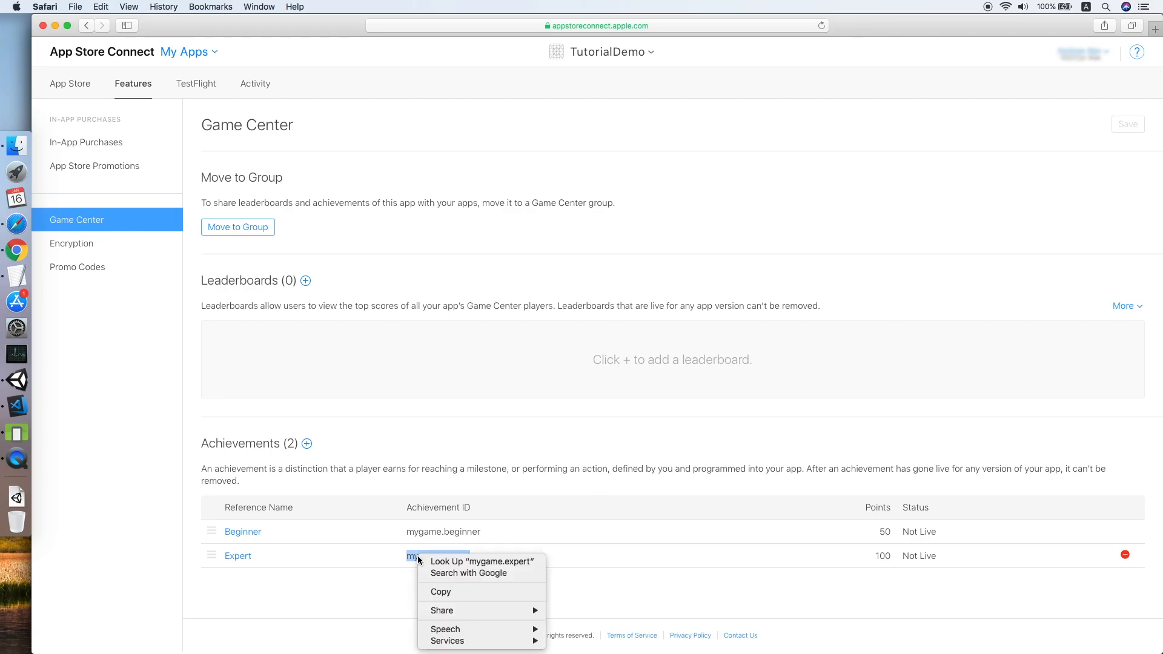
{"action": "left_click", "coordinate": [449, 591]}
Paste mygame.expert into Expert's Game Center field in CloudOnce and save the configuration.
{"action": "left_click", "coordinate": [17, 380]}
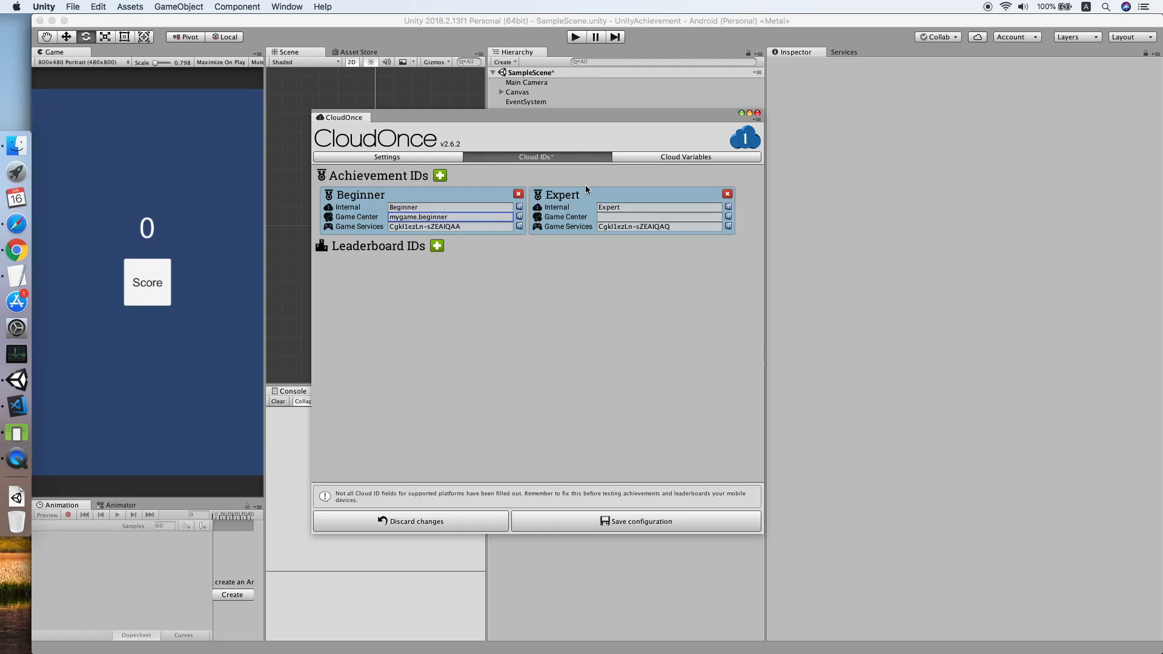
{"action": "left_click", "coordinate": [608, 216]}
{"action": "key", "text": "super+v"}
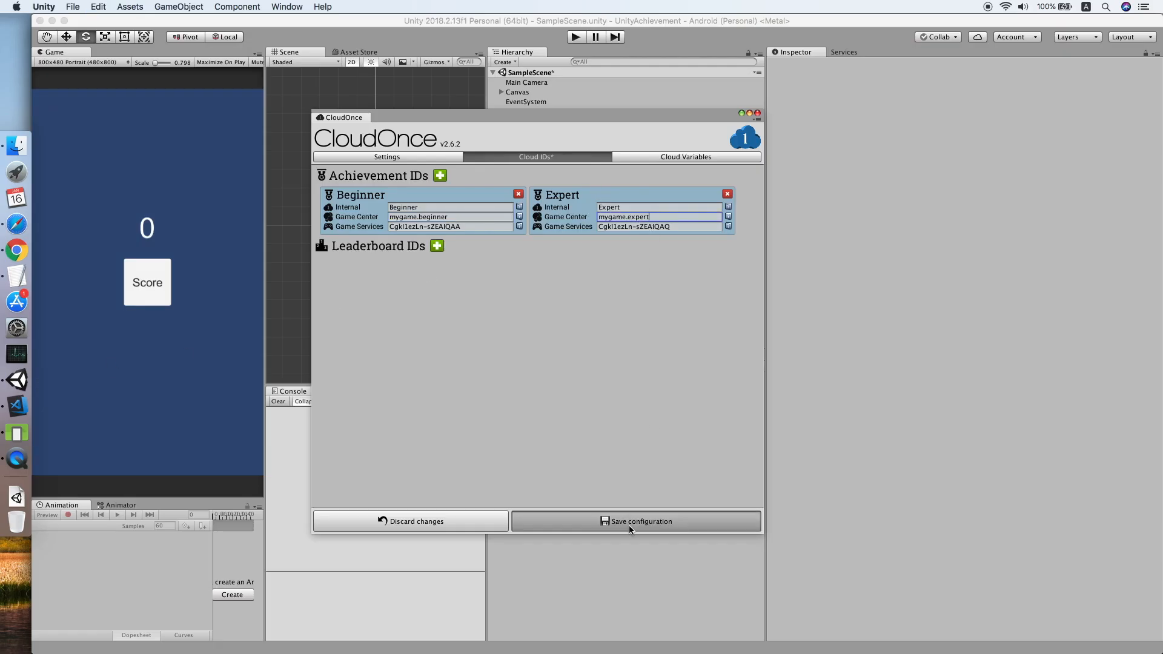
{"action": "left_click", "coordinate": [629, 525]}
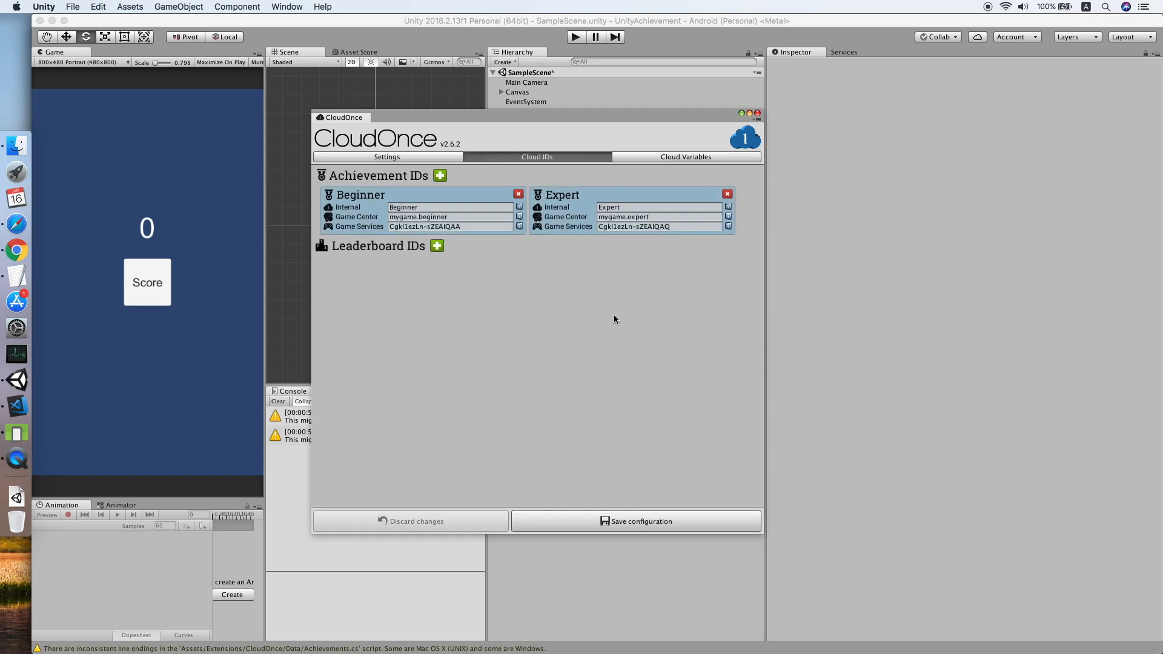
Close the CloudOnce settings, clear the console, and add an empty GameObject named ScoreManager.
{"action": "left_click", "coordinate": [757, 113]}
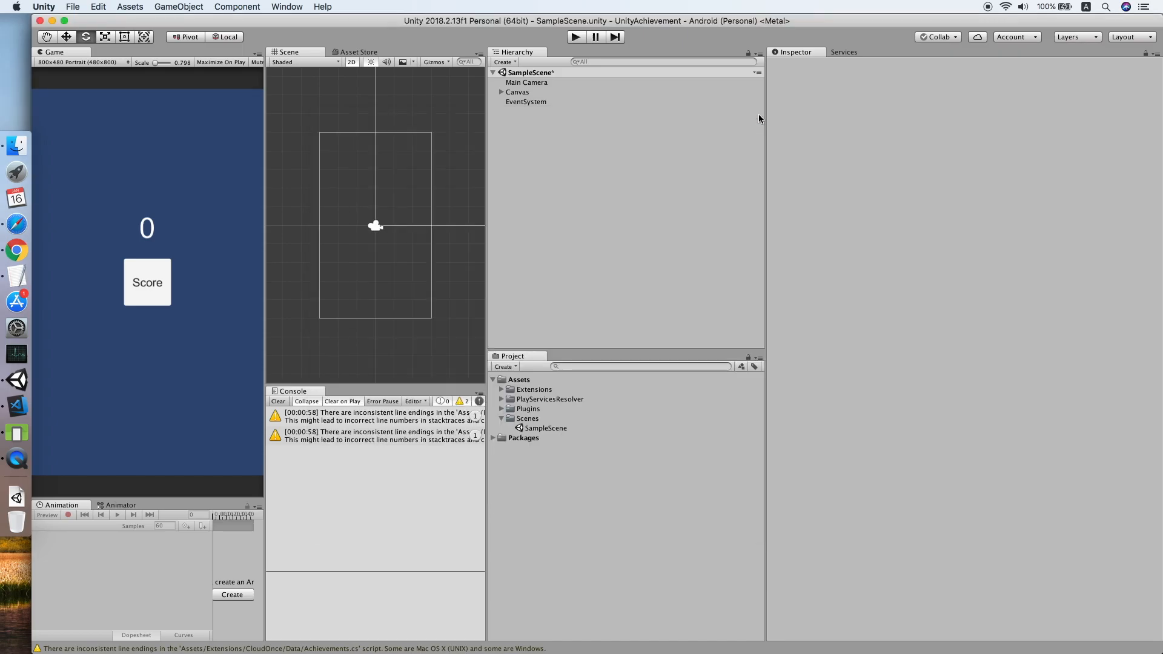
{"action": "left_click", "coordinate": [278, 401]}
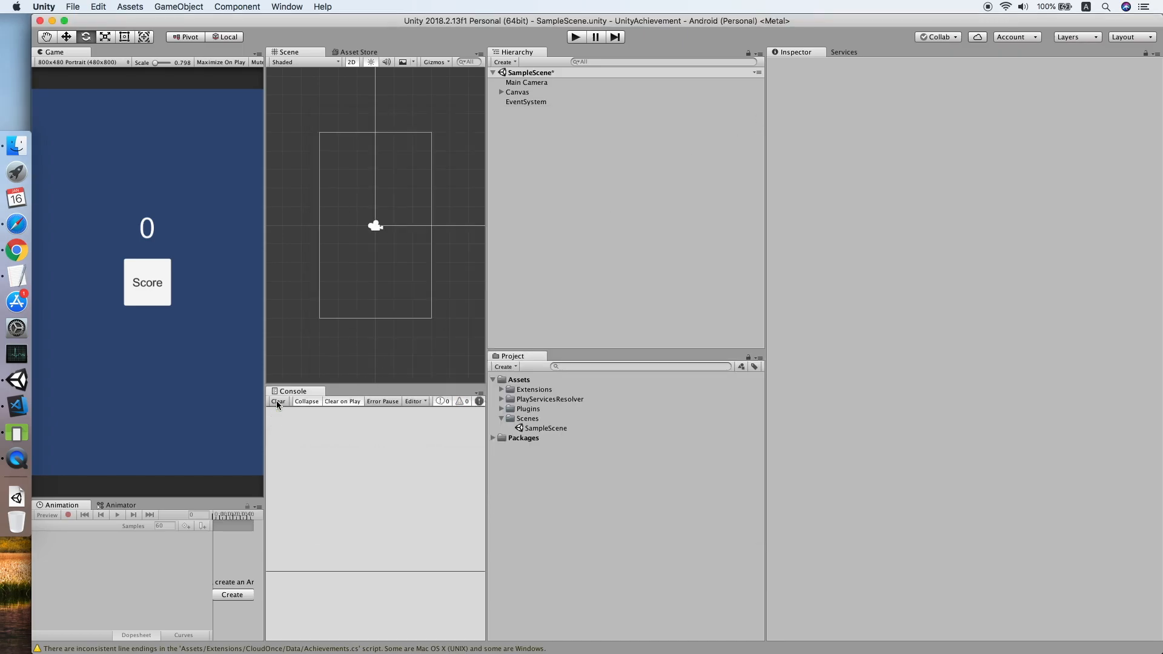
{"action": "right_click", "coordinate": [546, 168]}
{"action": "left_click", "coordinate": [606, 266]}
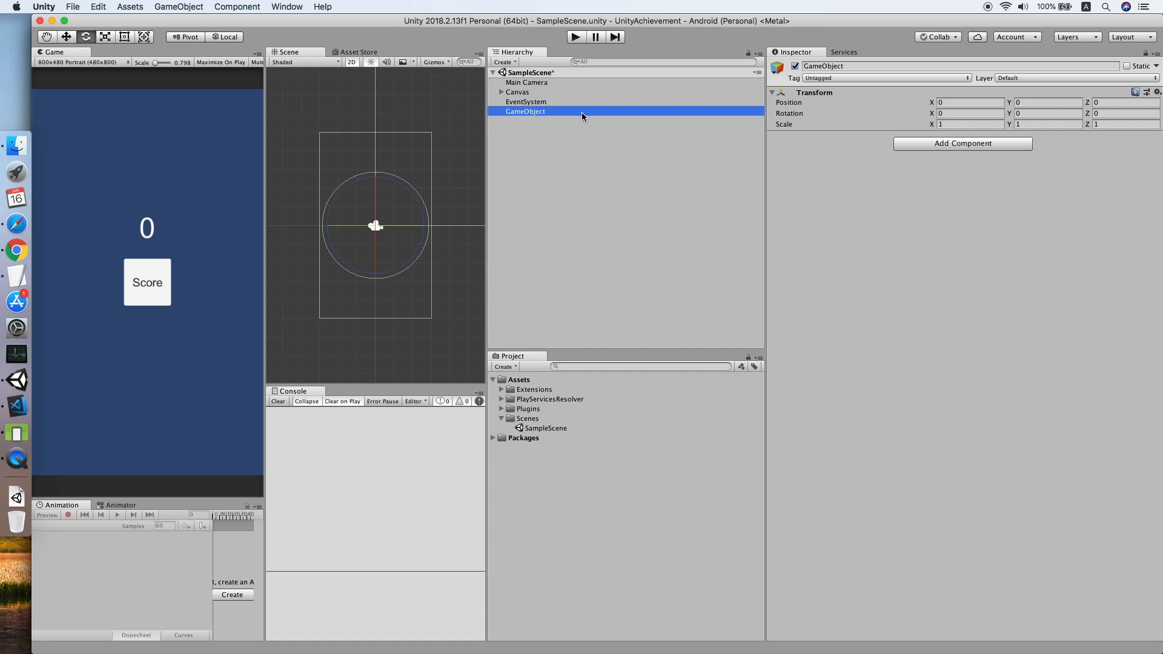
{"action": "key", "text": "Return"}
{"action": "type", "text": "ScoreMana"}
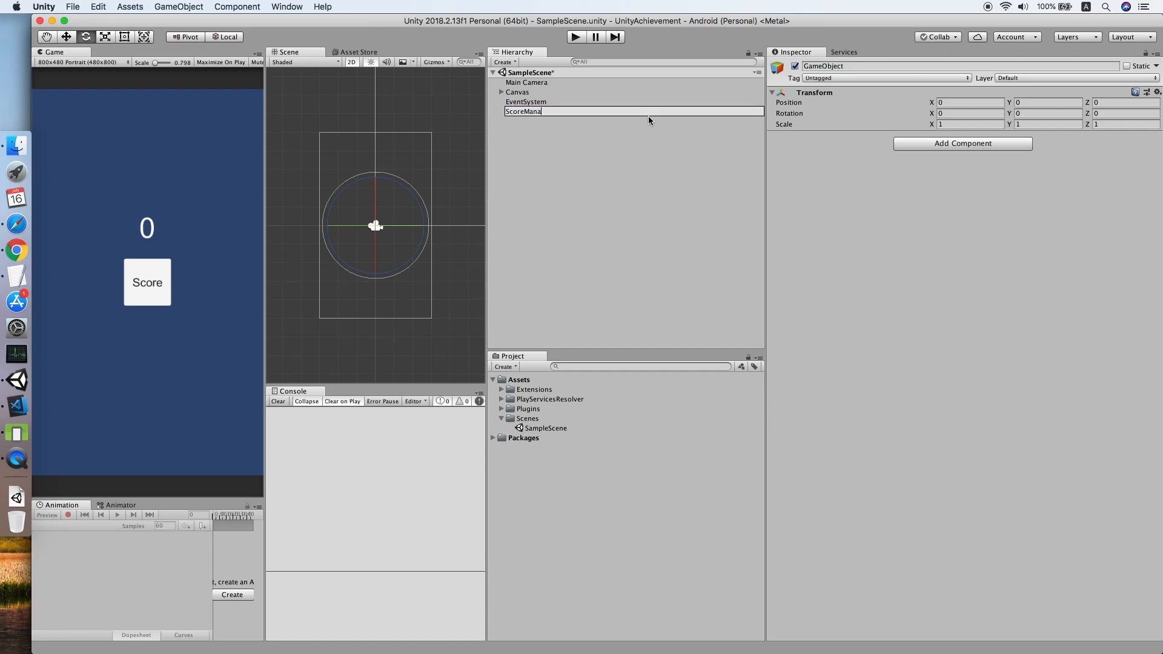
{"action": "type", "text": "ger"}
{"action": "key", "text": "Return"}
Create a new folder named Scripts in Assets.
{"action": "right_click", "coordinate": [511, 387]}
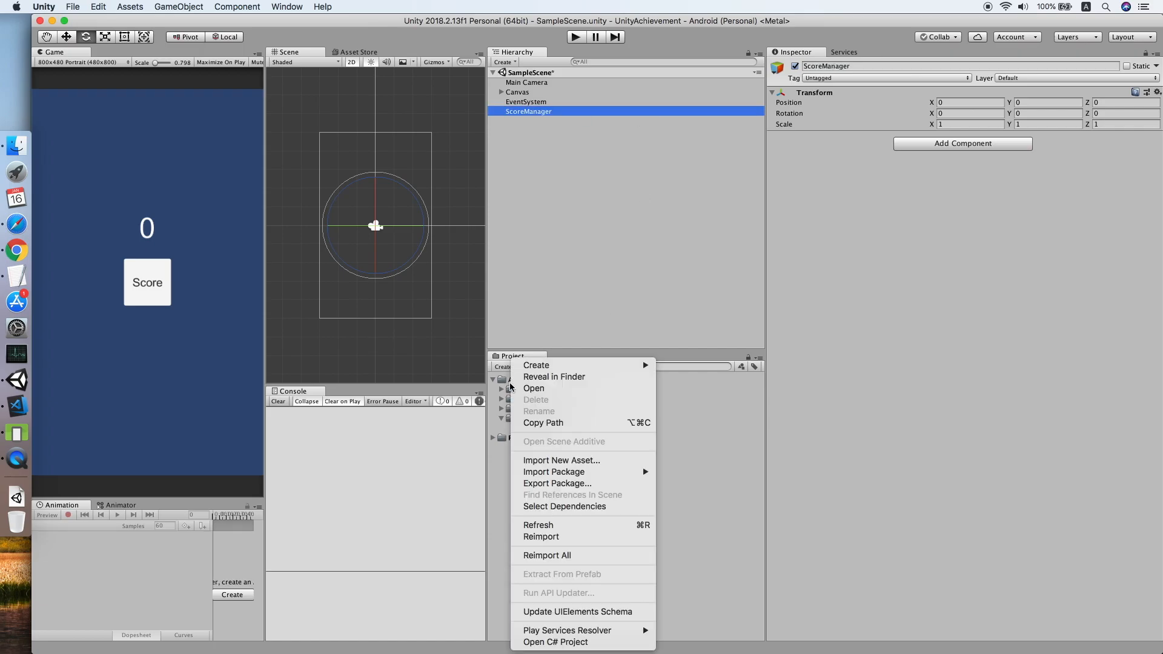
{"action": "mouse_move", "coordinate": [554, 367]}
{"action": "left_click", "coordinate": [734, 245]}
{"action": "type", "text": "Scripts"}
{"action": "key", "text": "Return"}
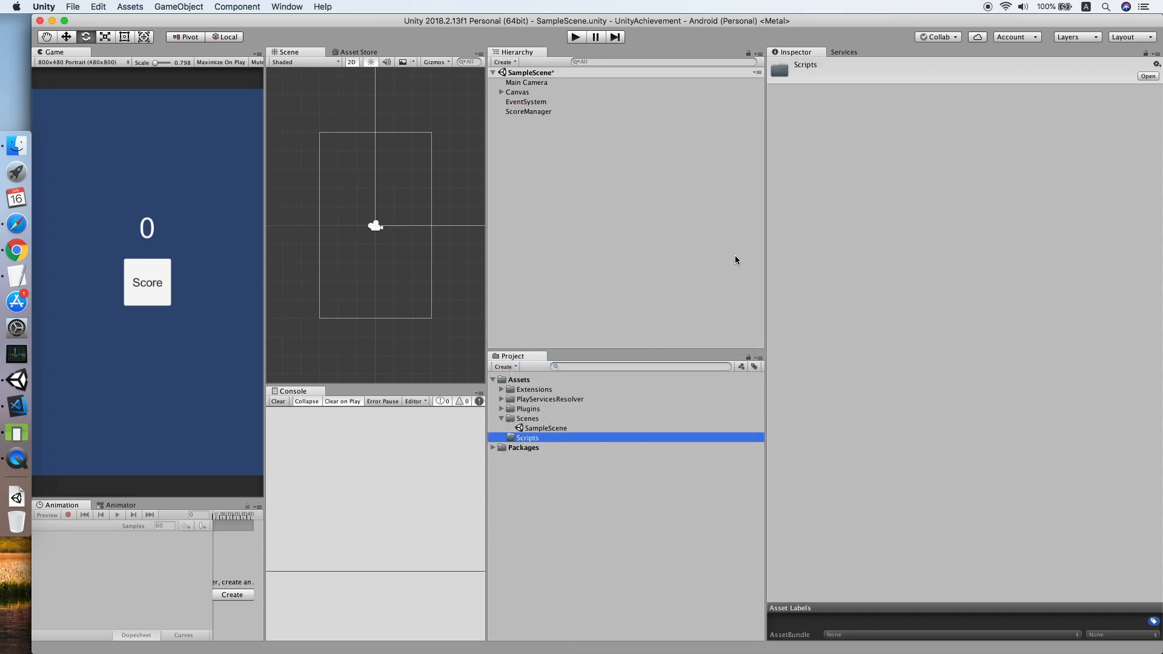
Create a ScoreManager C# script inside Scripts and open it in the code editor.
{"action": "right_click", "coordinate": [527, 442]}
{"action": "mouse_move", "coordinate": [591, 366]}
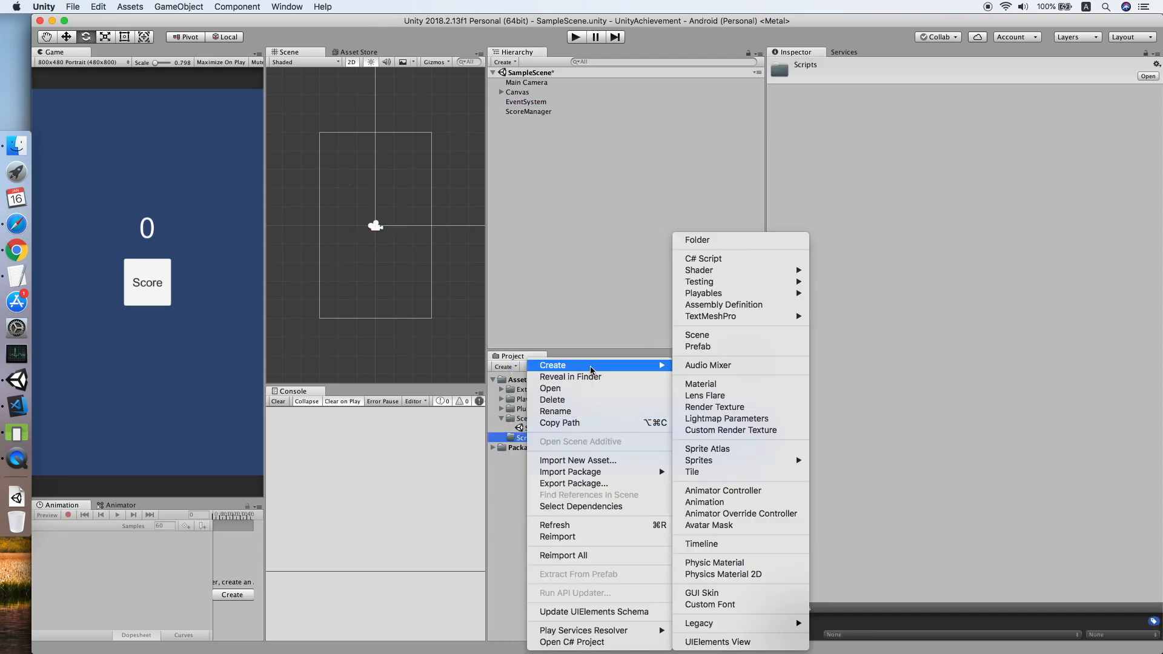
{"action": "left_click", "coordinate": [757, 260]}
{"action": "type", "text": "ScoreM"}
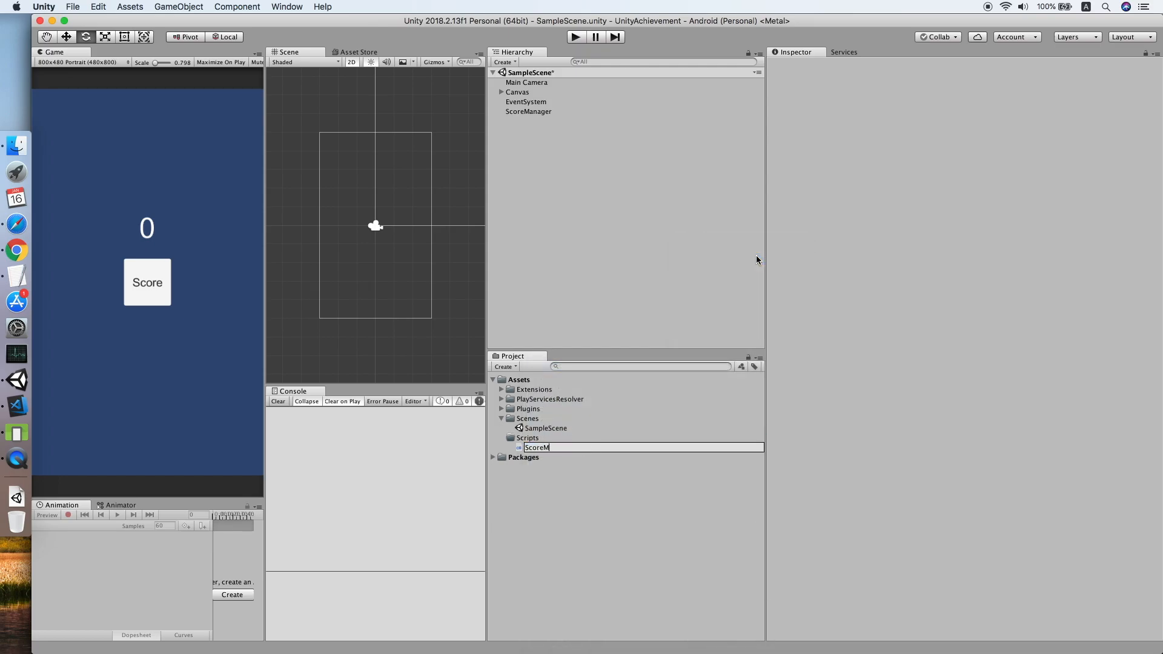
{"action": "key", "text": "Return"}
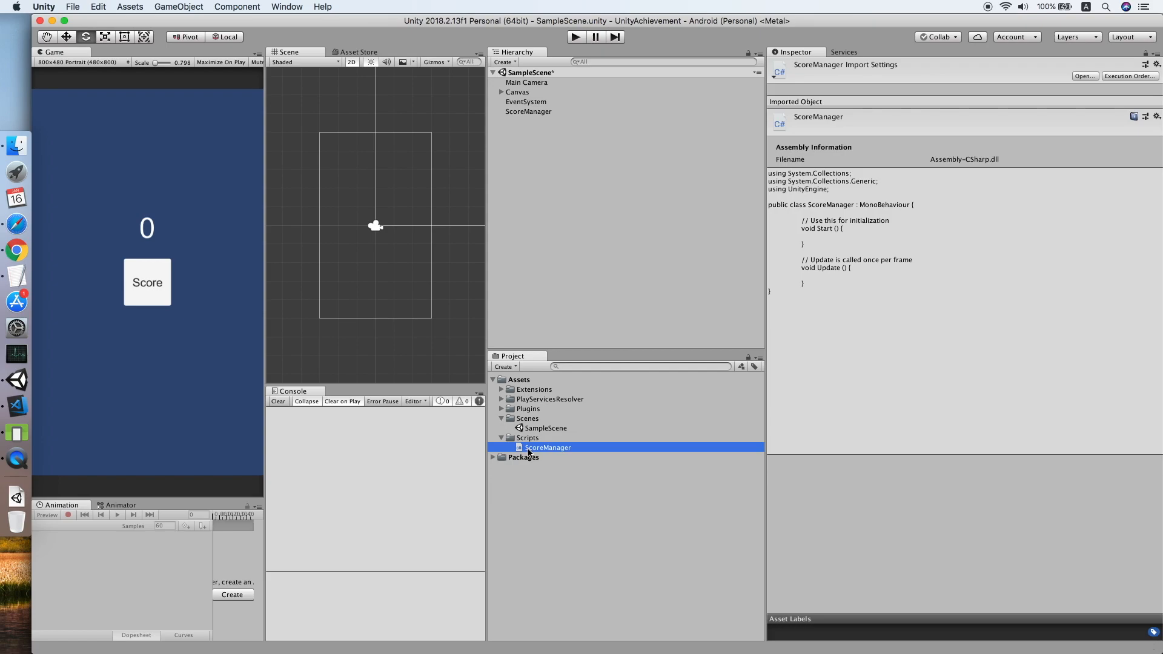
{"action": "double_click", "coordinate": [528, 451]}
Add a 'using UnityEngine.UI;' line below 'using UnityEngine;'.
{"action": "left_click", "coordinate": [365, 77]}
{"action": "key", "text": "super+shift+Left"}
{"action": "key", "text": "super+c"}
{"action": "key", "text": "Right"}
{"action": "key", "text": "Return"}
{"action": "key", "text": "super+v"}
{"action": "key", "text": "Left"}
{"action": "type", "text": "."}
{"action": "key", "text": "Down"}
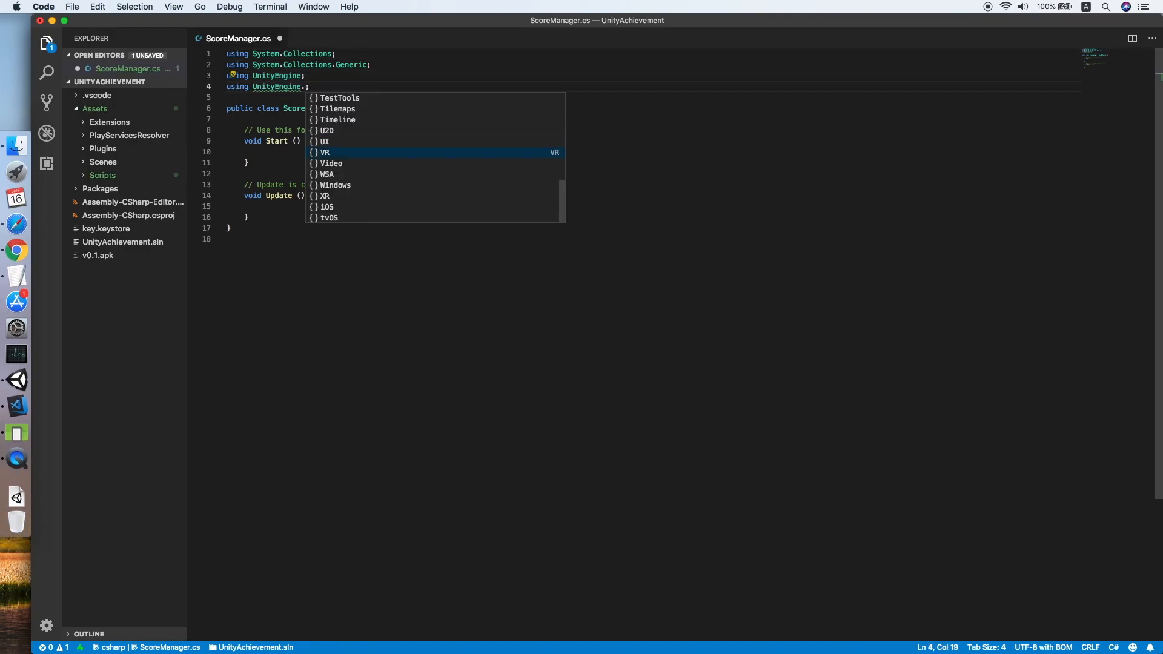
{"action": "key", "text": "Up"}
{"action": "key", "text": "Return"}
Replace the initialization comment with fields 'public Text scoreText;' and 'private int score;'.
{"action": "left_click_drag", "start_coordinate": [389, 128], "coordinate": [390, 123]}
{"action": "key", "text": "BackSpace"}
{"action": "key", "text": "Return"}
{"action": "key", "text": "Return"}
{"action": "key", "text": "Up"}
{"action": "key", "text": "Tab"}
{"action": "type", "text": "public Te"}
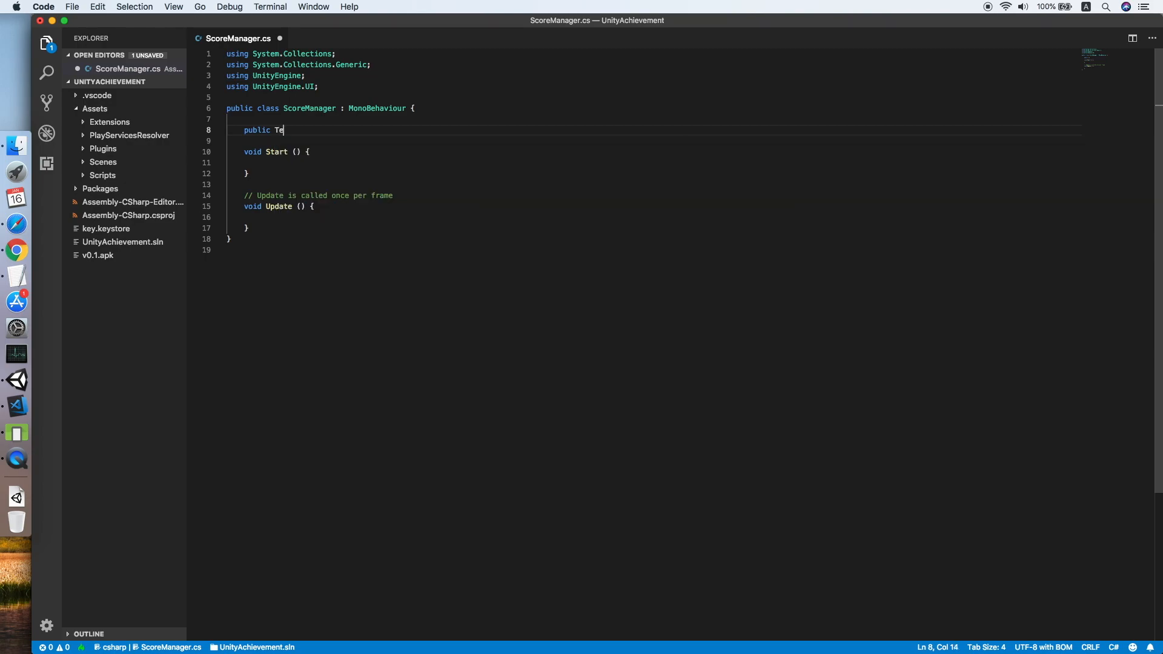
{"action": "type", "text": "xt scoreText;"}
{"action": "key", "text": "Return"}
{"action": "key", "text": "Return"}
{"action": "type", "text": "private in"}
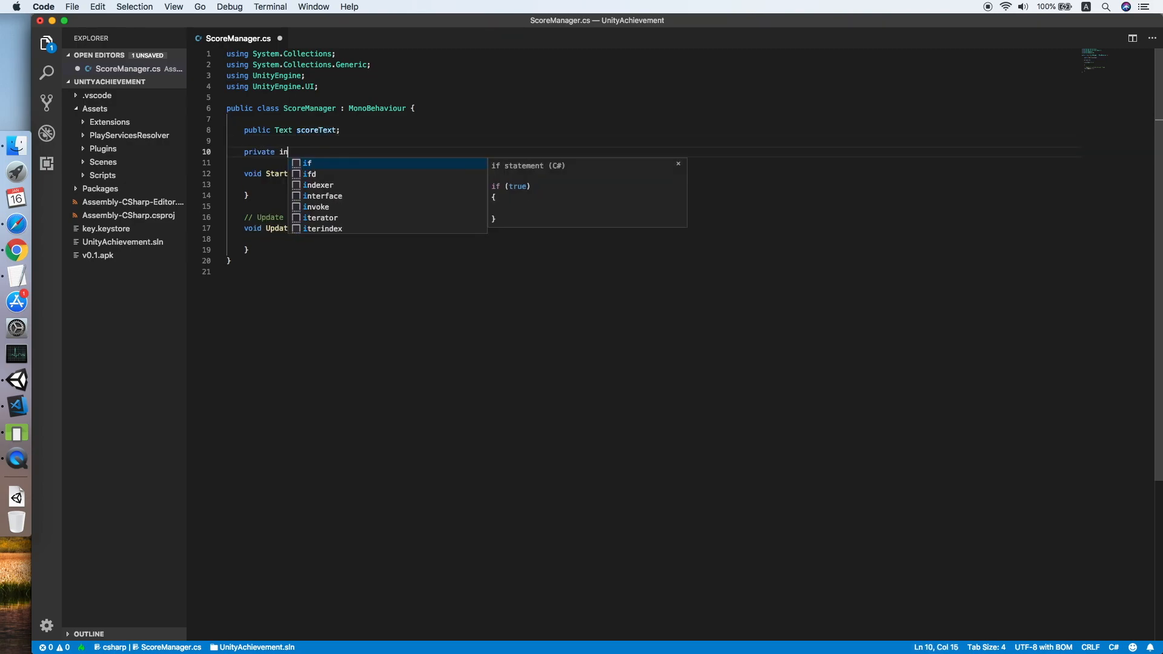
{"action": "type", "text": "t score;"}
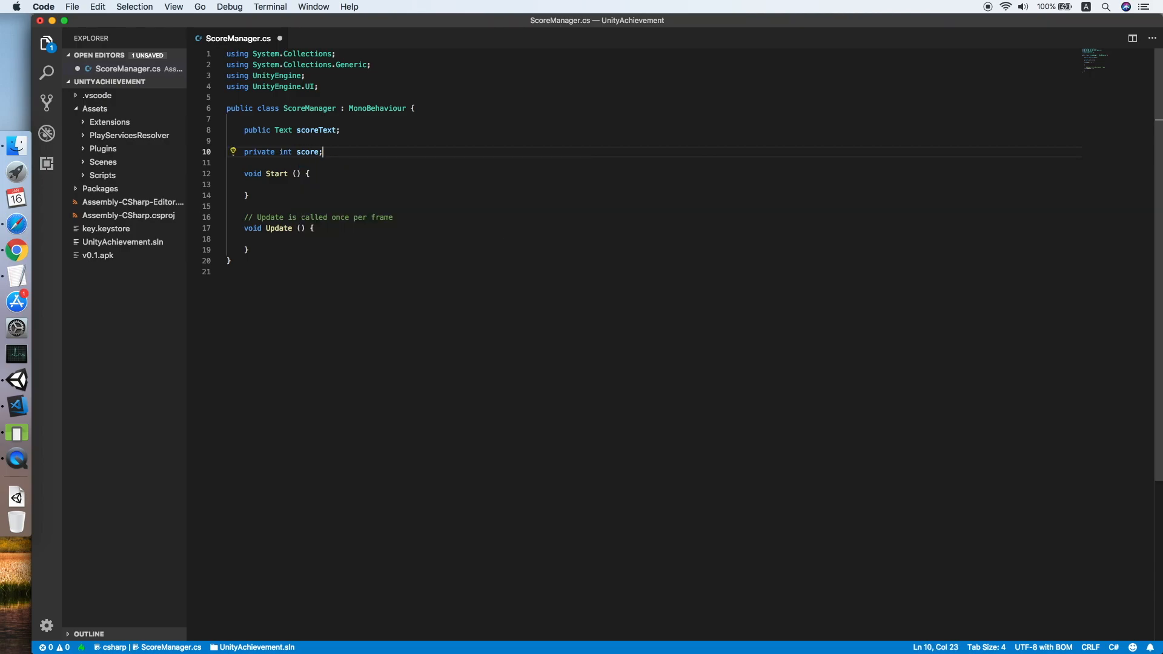
Delete the Update method and its comment, returning the cursor to the Start method body.
{"action": "left_click_drag", "start_coordinate": [276, 251], "coordinate": [461, 203]}
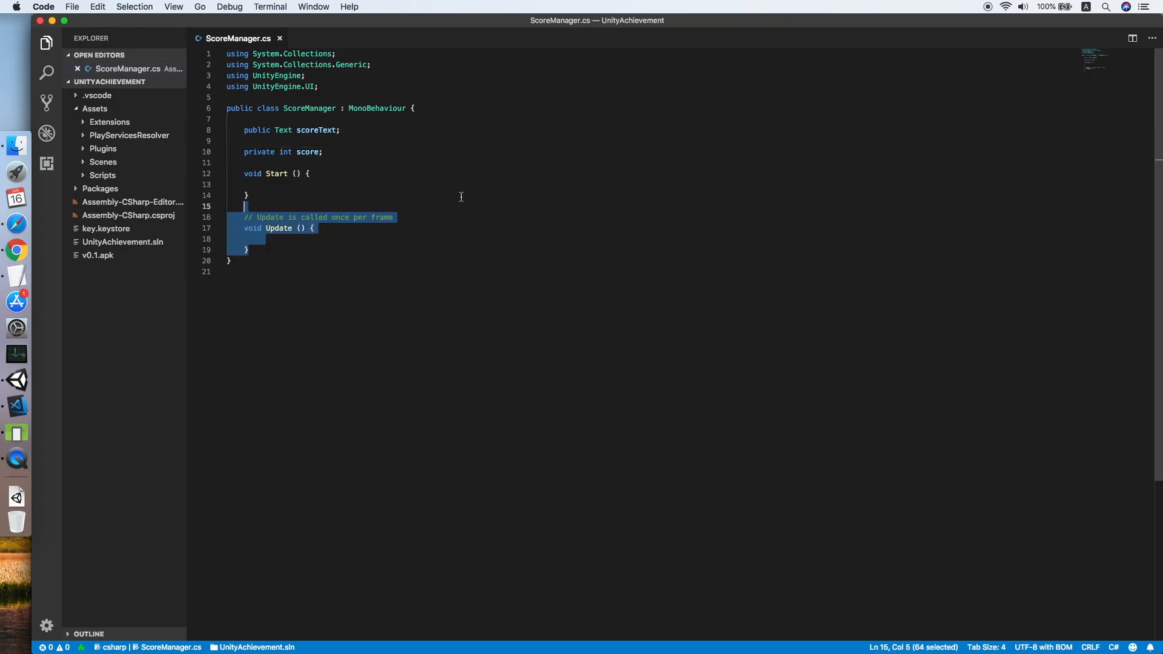
{"action": "key", "text": "BackSpace"}
{"action": "key", "text": "BackSpace"}
{"action": "key", "text": "BackSpace"}
{"action": "key", "text": "Up"}
{"action": "key", "text": "Tab"}
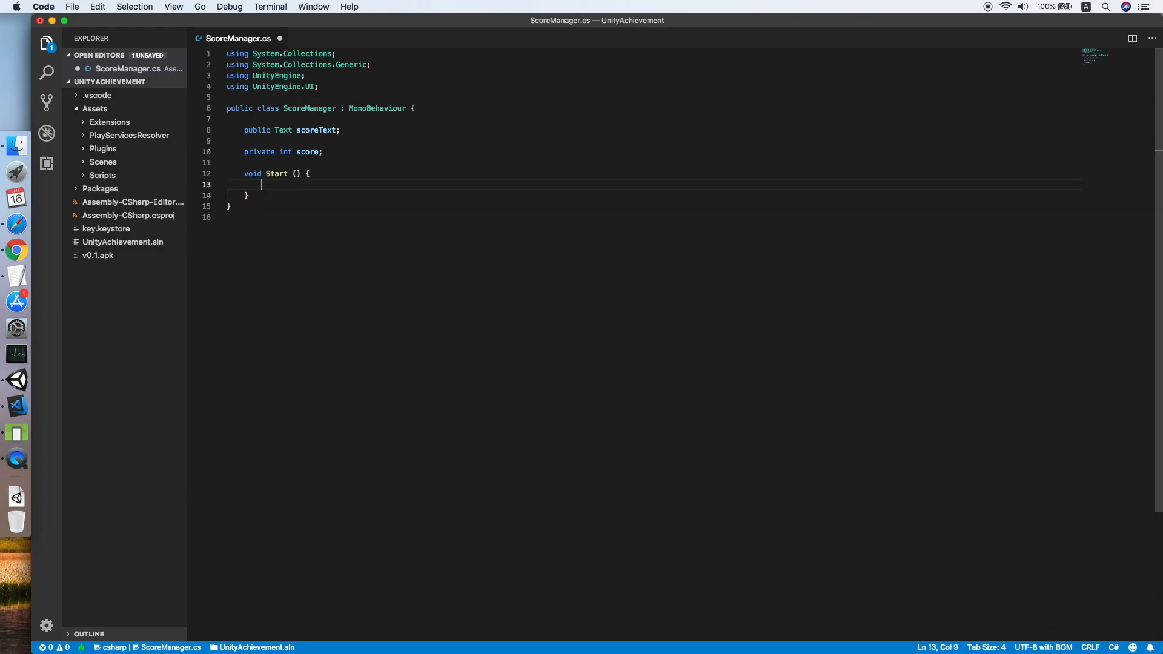
Add Cloud.Initialize(false, true) to Start with the using CloudOnce import, reformat and save.
{"action": "type", "text": "Cloud"}
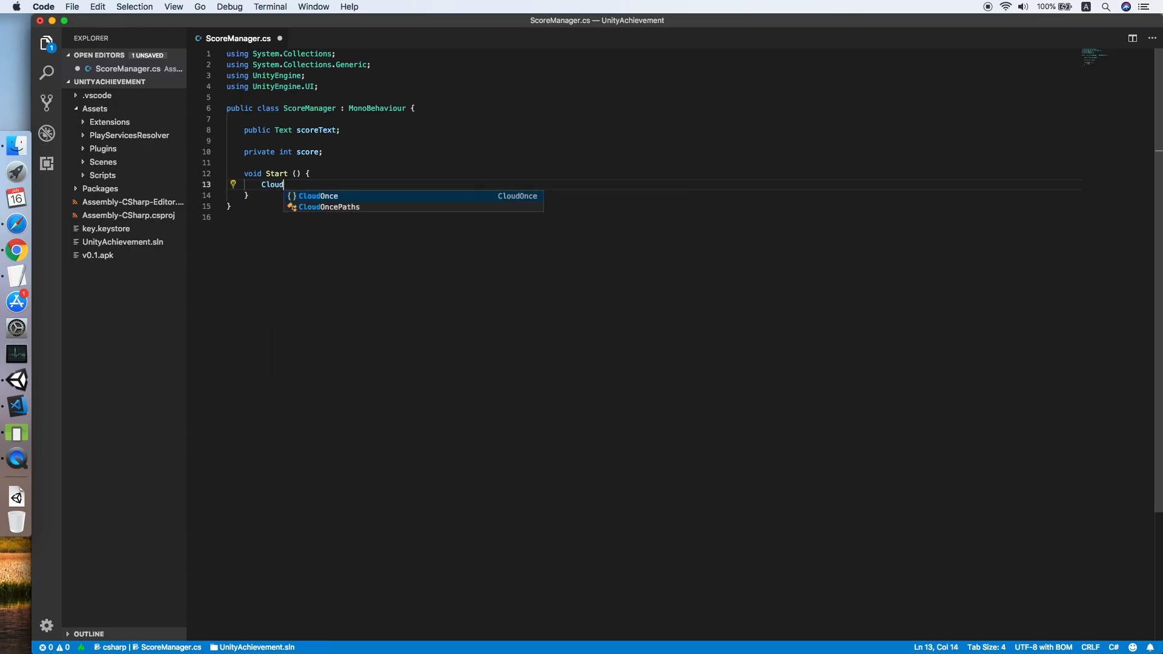
{"action": "left_click", "coordinate": [366, 167]}
{"action": "left_click", "coordinate": [275, 185]}
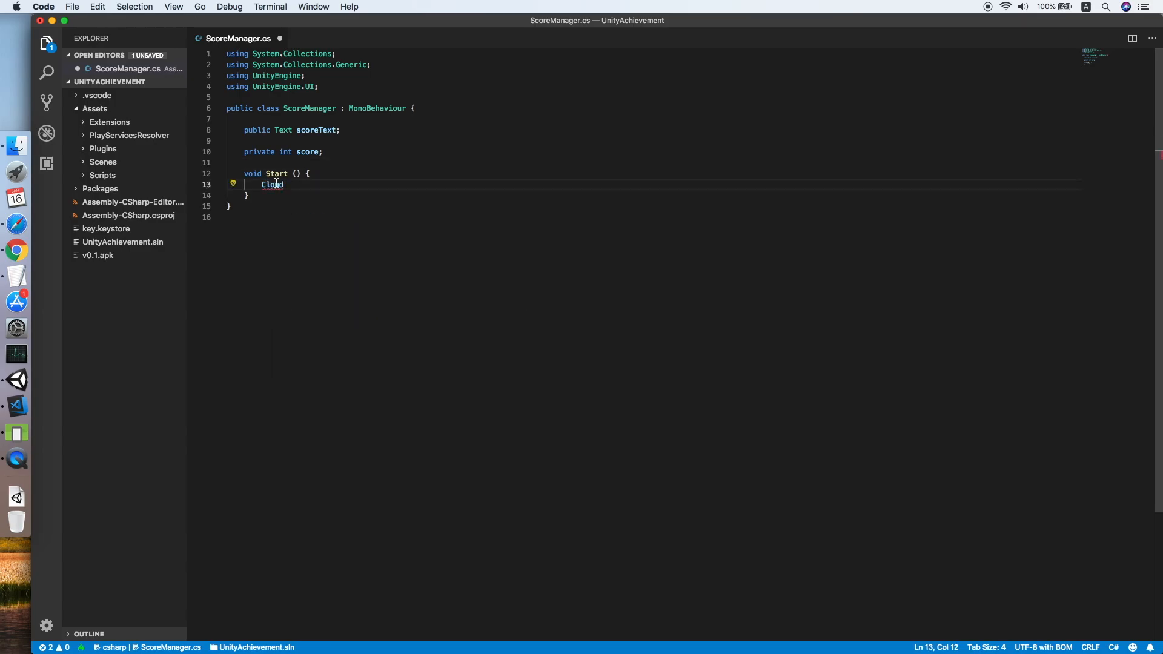
{"action": "key", "text": "super+period"}
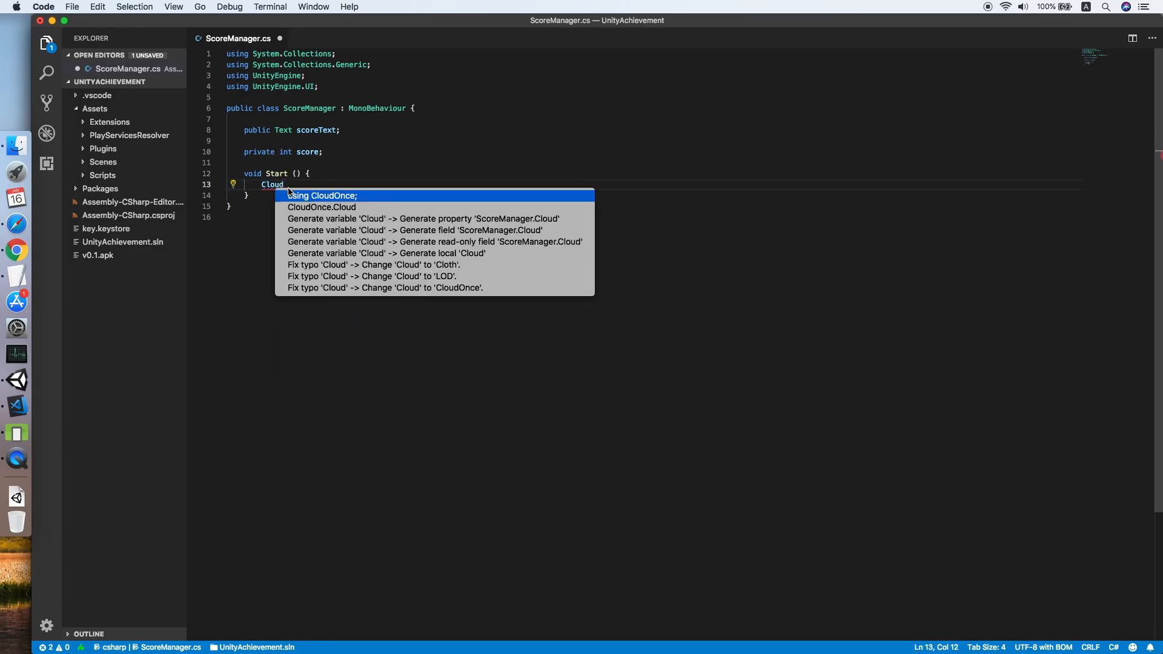
{"action": "left_click", "coordinate": [324, 195]}
{"action": "key", "text": "BackSpace"}
{"action": "key", "text": "BackSpace"}
{"action": "key", "text": "BackSpace"}
{"action": "type", "text": ".ini"}
{"action": "key", "text": "Return"}
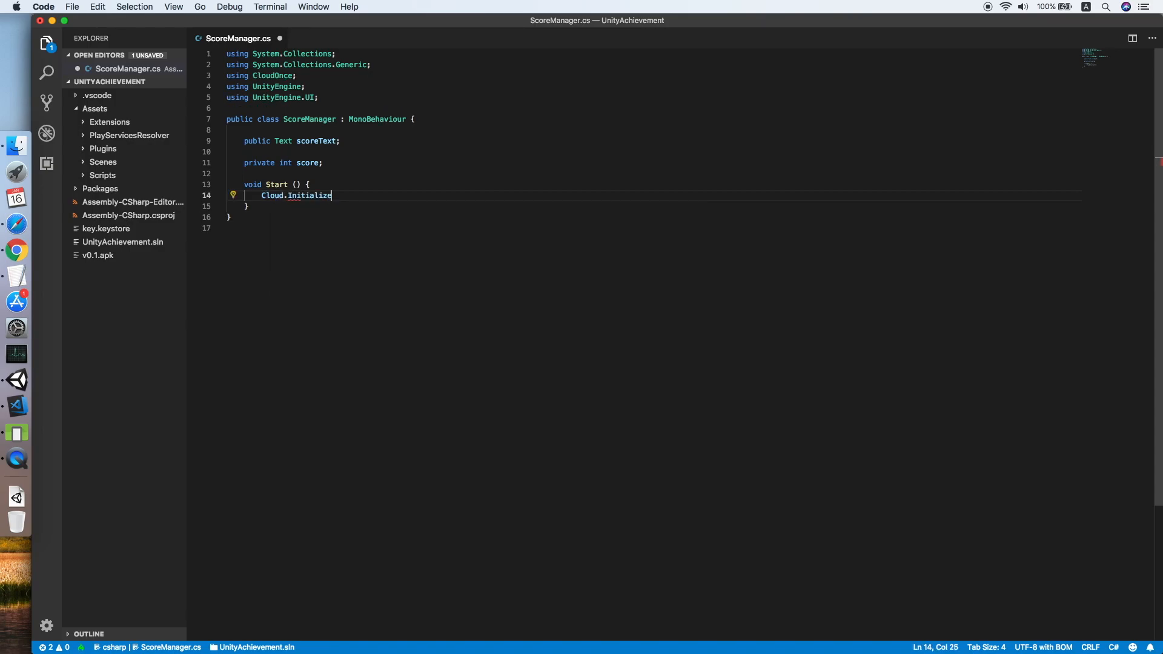
{"action": "type", "text": "("}
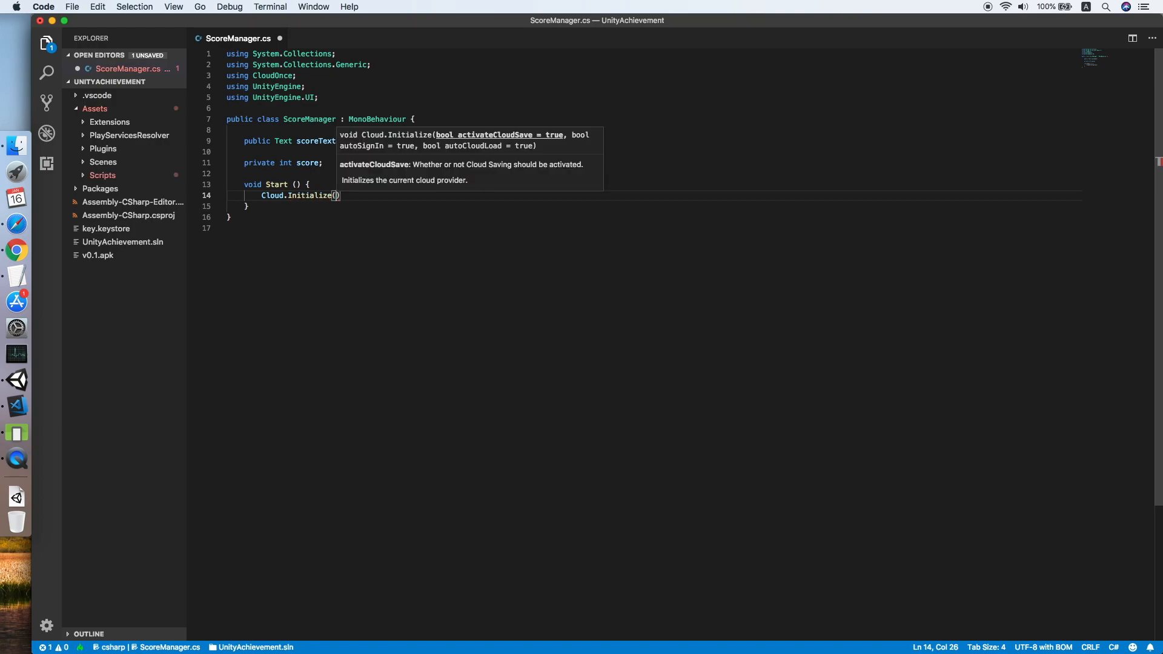
{"action": "type", "text": "false,"}
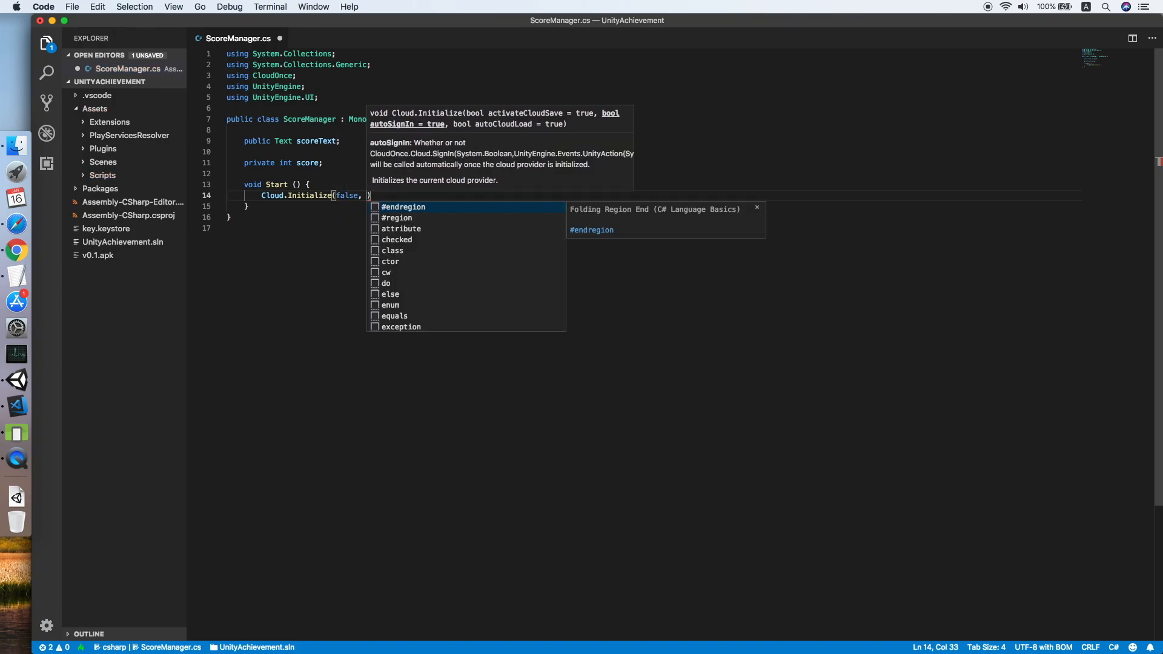
{"action": "type", "text": " true);"}
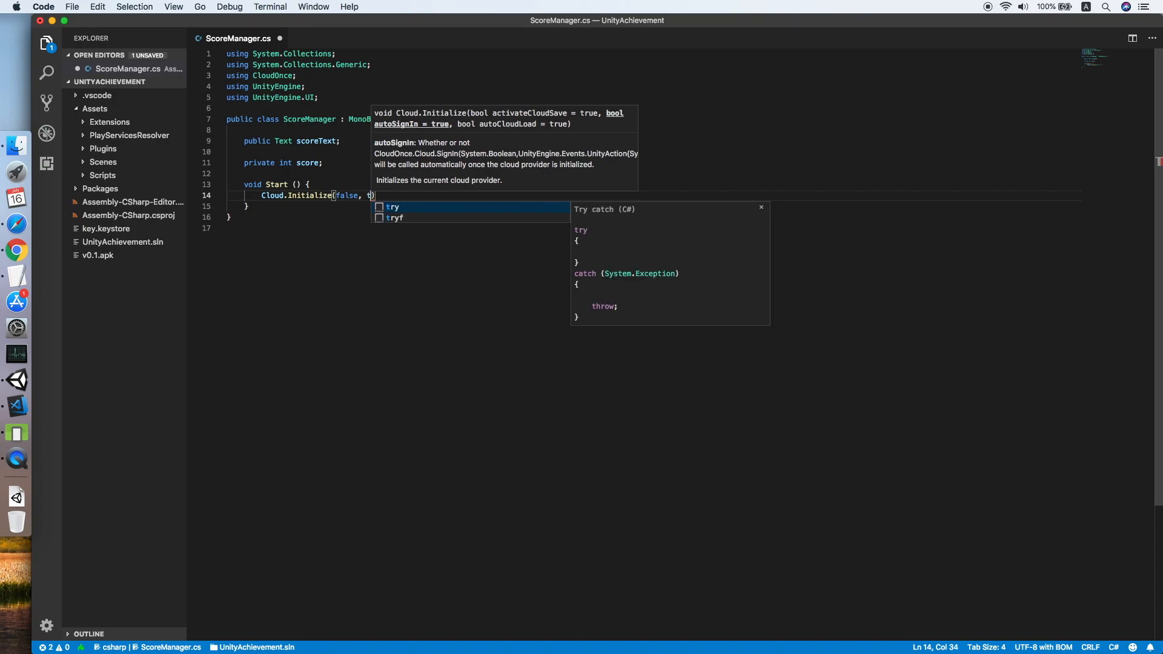
{"action": "key", "text": "shift+alt+f"}
{"action": "key", "text": "super+s"}
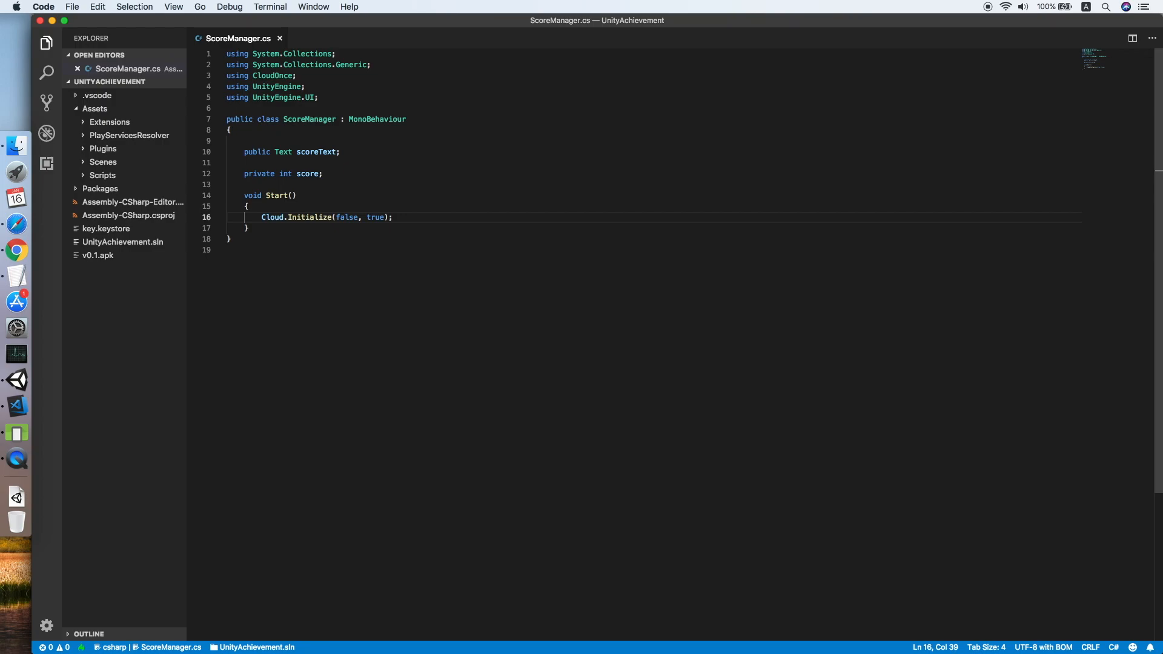
Declare a public void CloudOnceInitializeComplete() method below Start.
{"action": "key", "text": "Down"}
{"action": "key", "text": "Return"}
{"action": "key", "text": "Return"}
{"action": "type", "text": "p"}
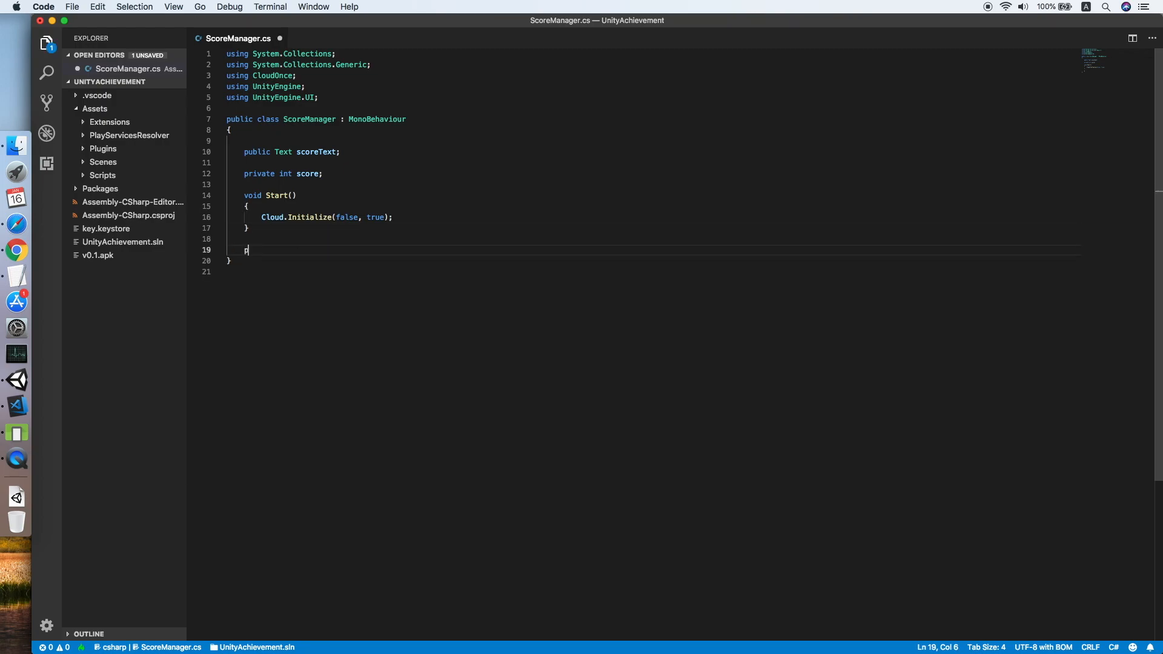
{"action": "type", "text": "ublic voi"}
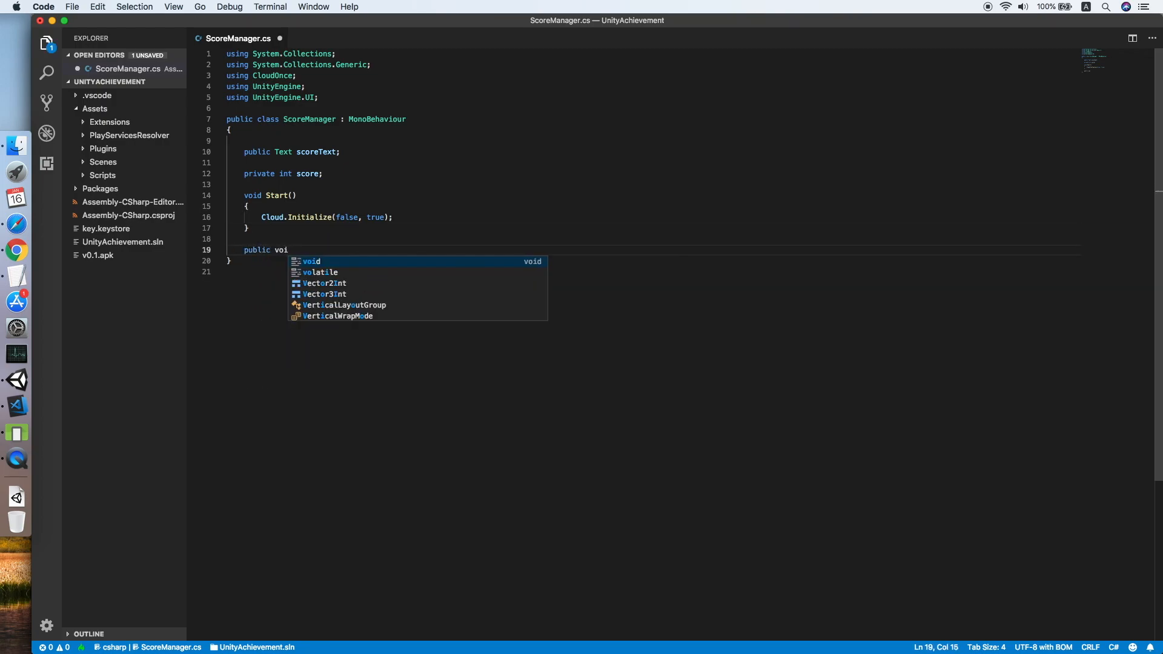
{"action": "type", "text": "d "}
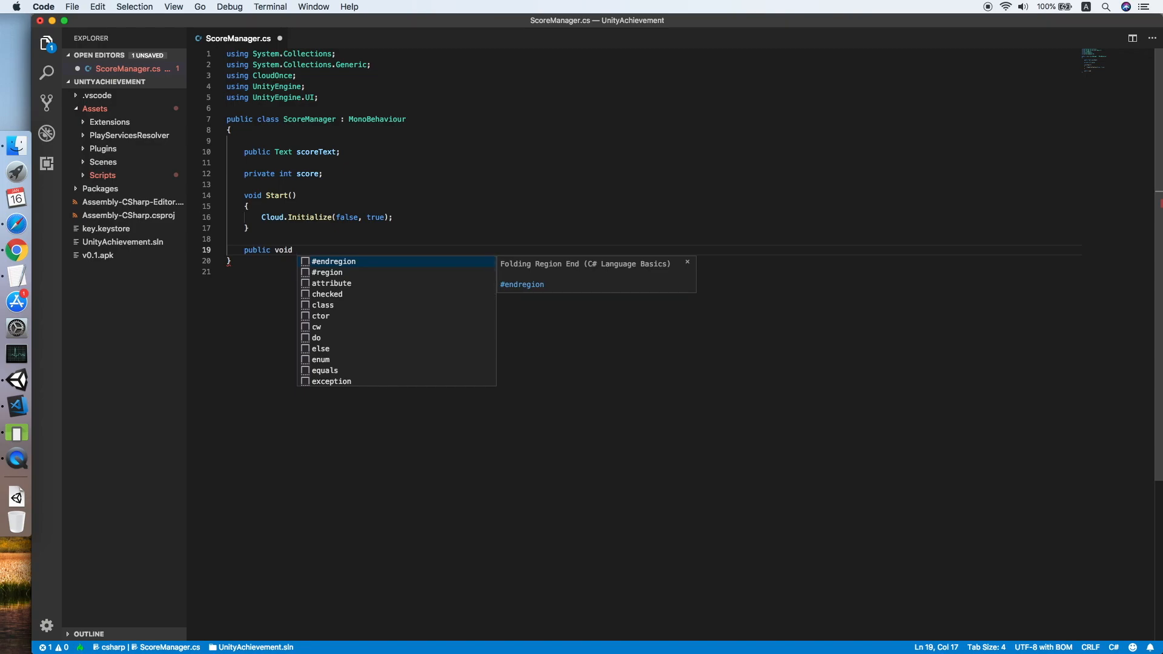
{"action": "type", "text": "Clould"}
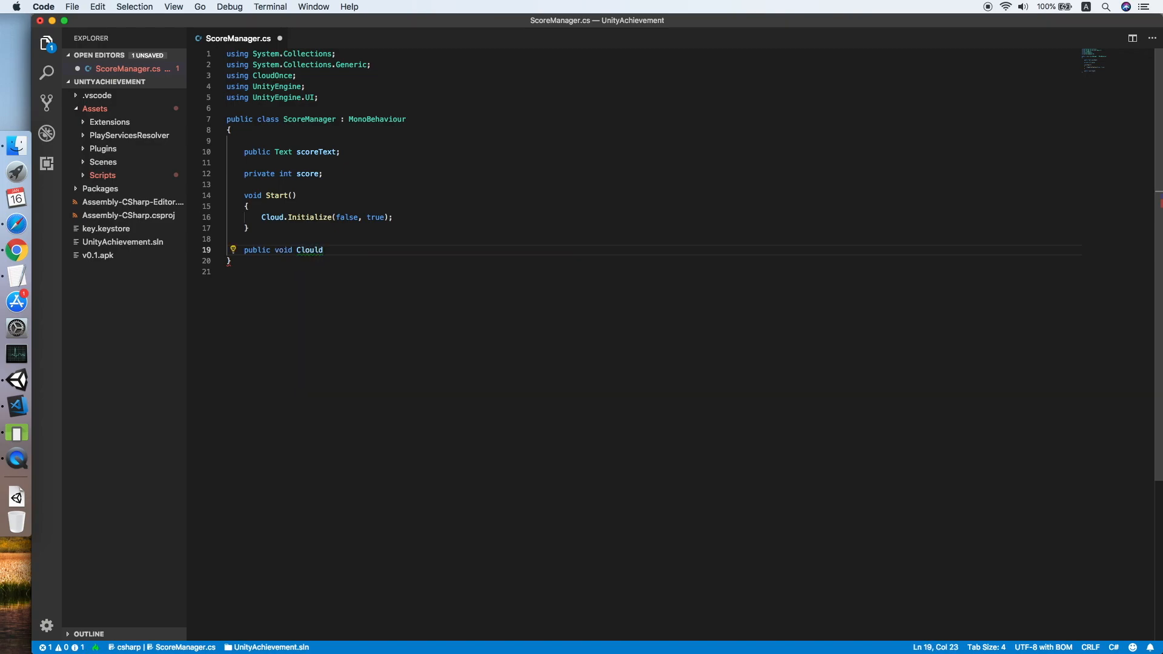
{"action": "type", "text": "O"}
{"action": "key", "text": "BackSpace"}
{"action": "key", "text": "BackSpace"}
{"action": "key", "text": "BackSpace"}
{"action": "type", "text": "dOnce"}
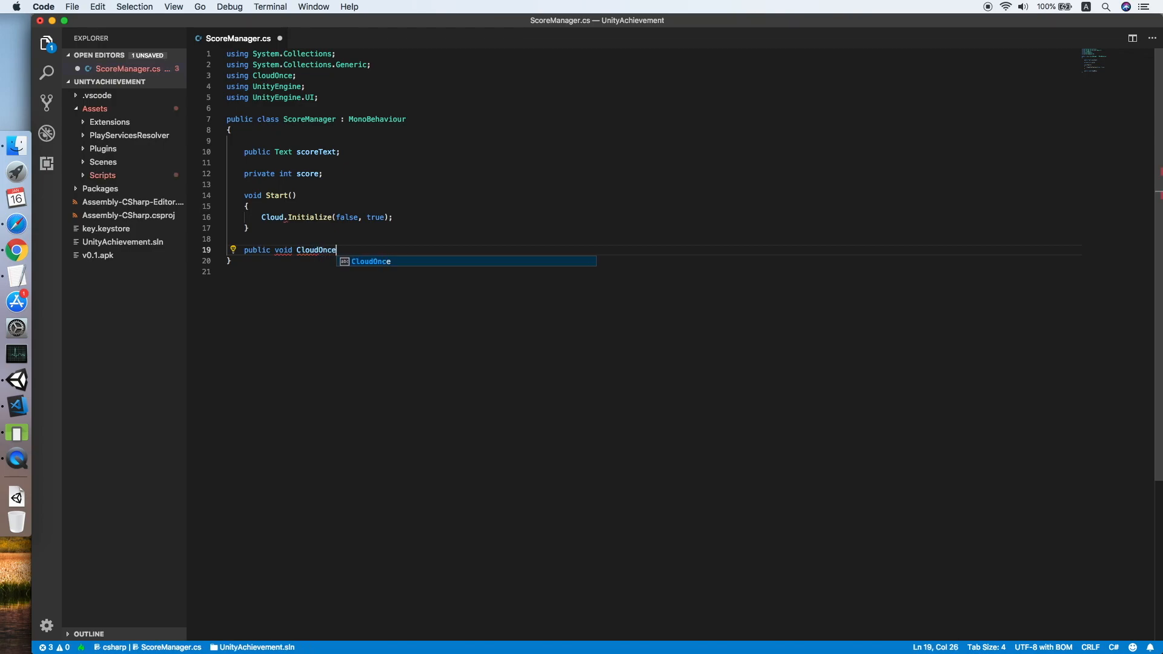
{"action": "type", "text": "Initializecom"}
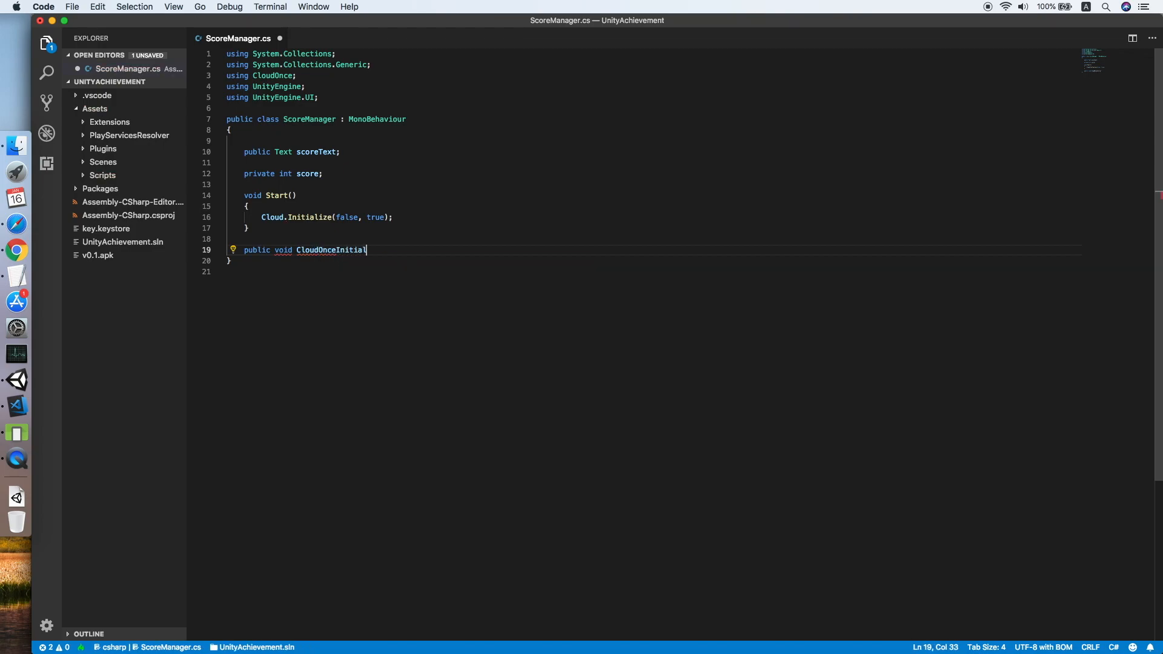
{"action": "key", "text": "BackSpace"}
{"action": "key", "text": "BackSpace"}
{"action": "key", "text": "BackSpace"}
{"action": "type", "text": "Complete("}
{"action": "key", "text": "Return"}
{"action": "type", "text": "{"}
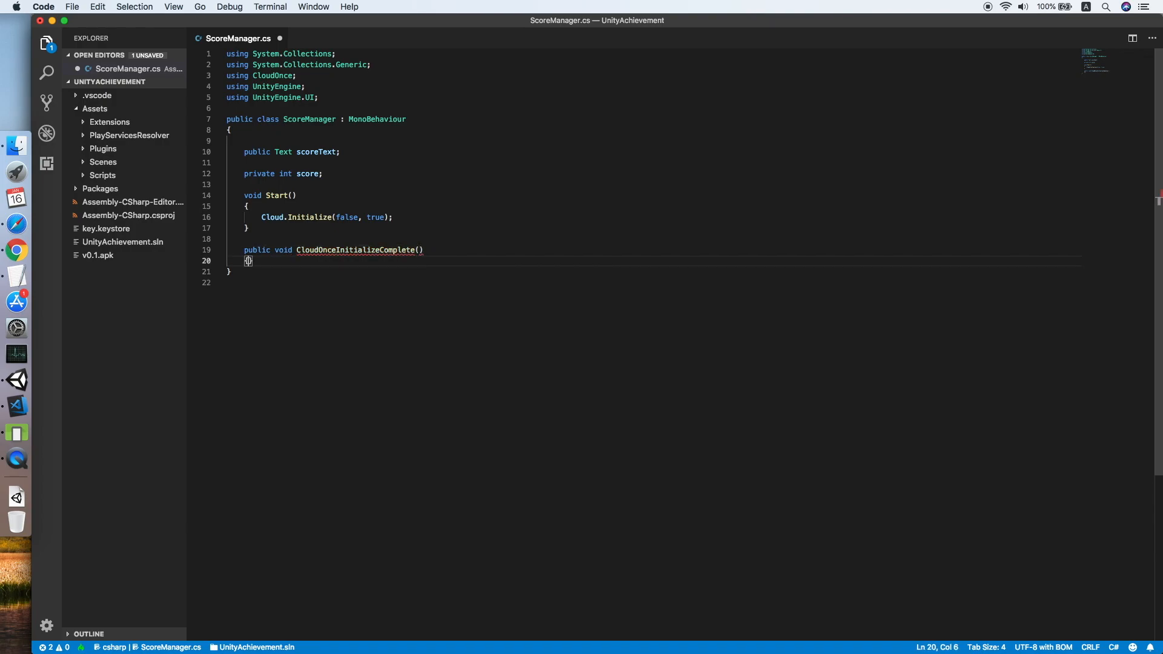
{"action": "key", "text": "Return"}
Have the handler call Debug.LogWarning("Initialized") and save the script.
{"action": "type", "text": "Debug"}
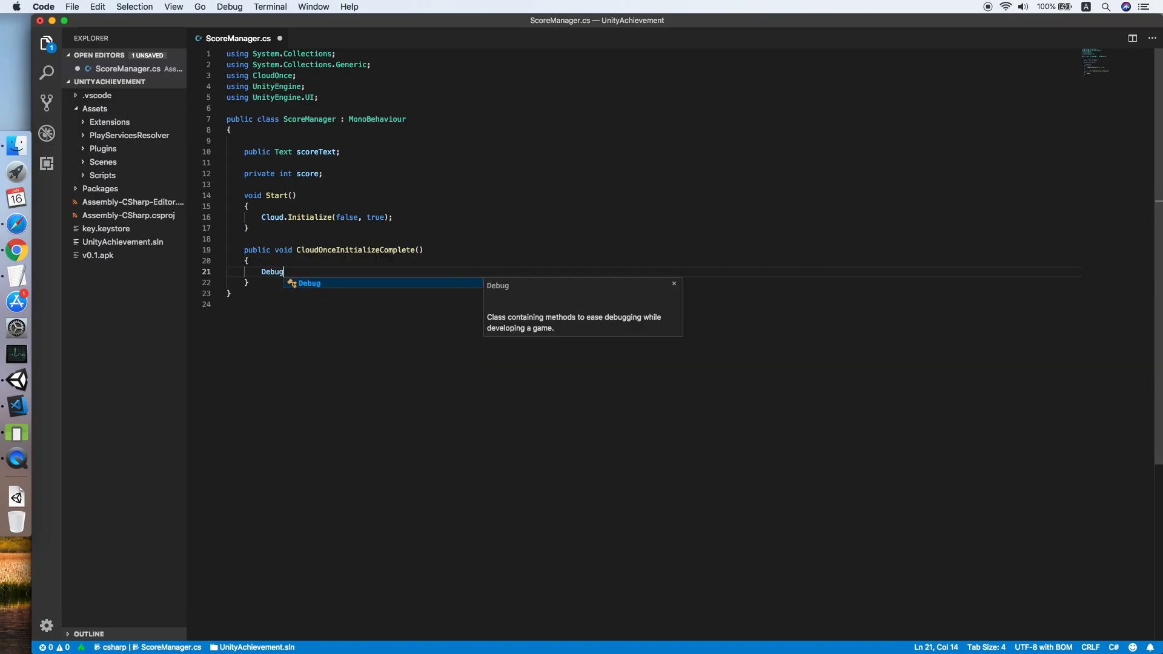
{"action": "key", "text": "Escape"}
{"action": "type", "text": ".LogW"}
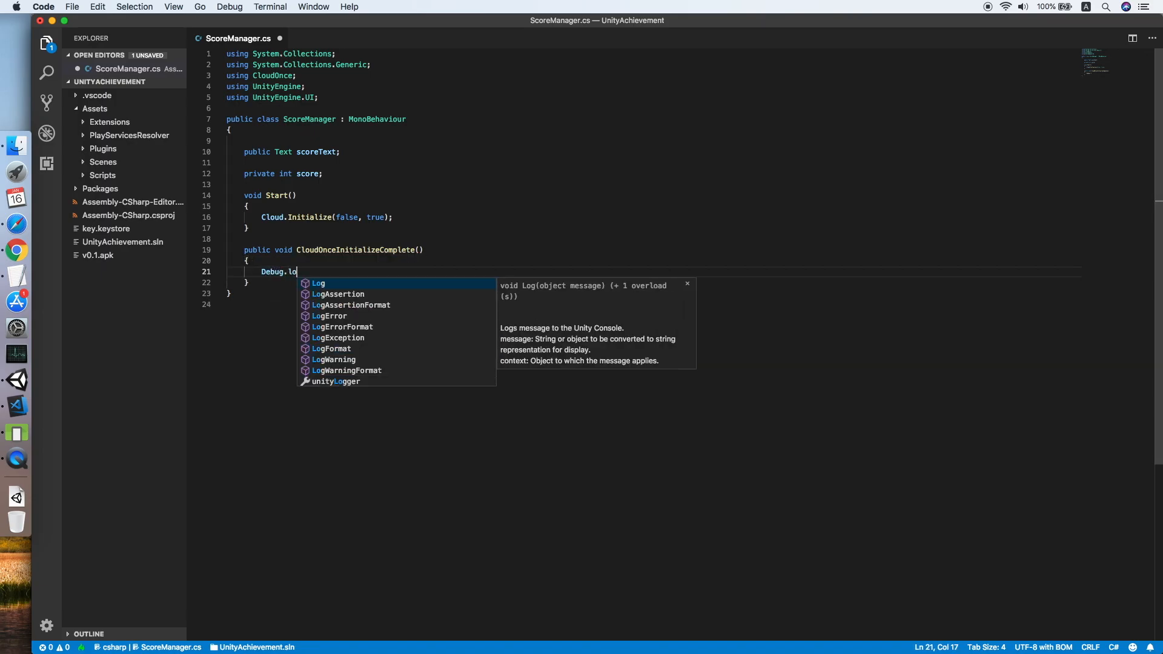
{"action": "key", "text": "Tab"}
{"action": "type", "text": "(\""}
{"action": "type", "text": "Initi"}
{"action": "type", "text": "alized\");"}
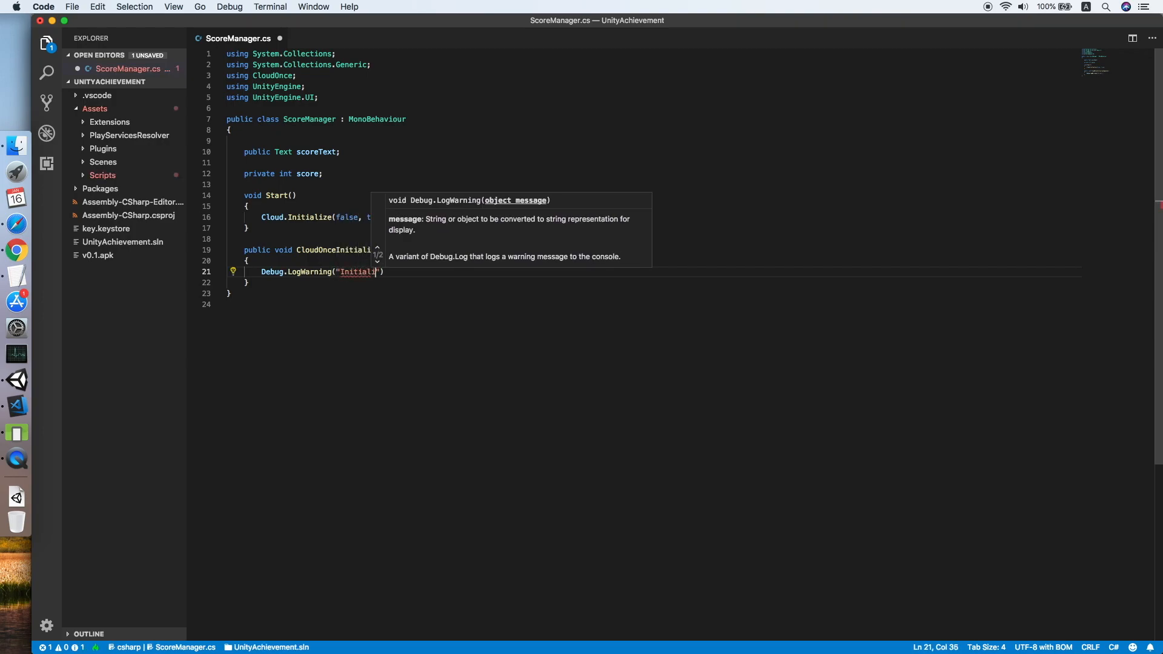
{"action": "key", "text": "super+s"}
Subscribe CloudOnceInitializeComplete to Cloud.OnInitializeComplete above the Cloud.Initialize call in Start.
{"action": "key", "text": "Up"}
{"action": "key", "text": "Up"}
{"action": "key", "text": "Up"}
{"action": "key", "text": "Up"}
{"action": "key", "text": "Up"}
{"action": "key", "text": "Home"}
{"action": "key", "text": "Return"}
{"action": "key", "text": "Up"}
{"action": "type", "text": "Cloud."}
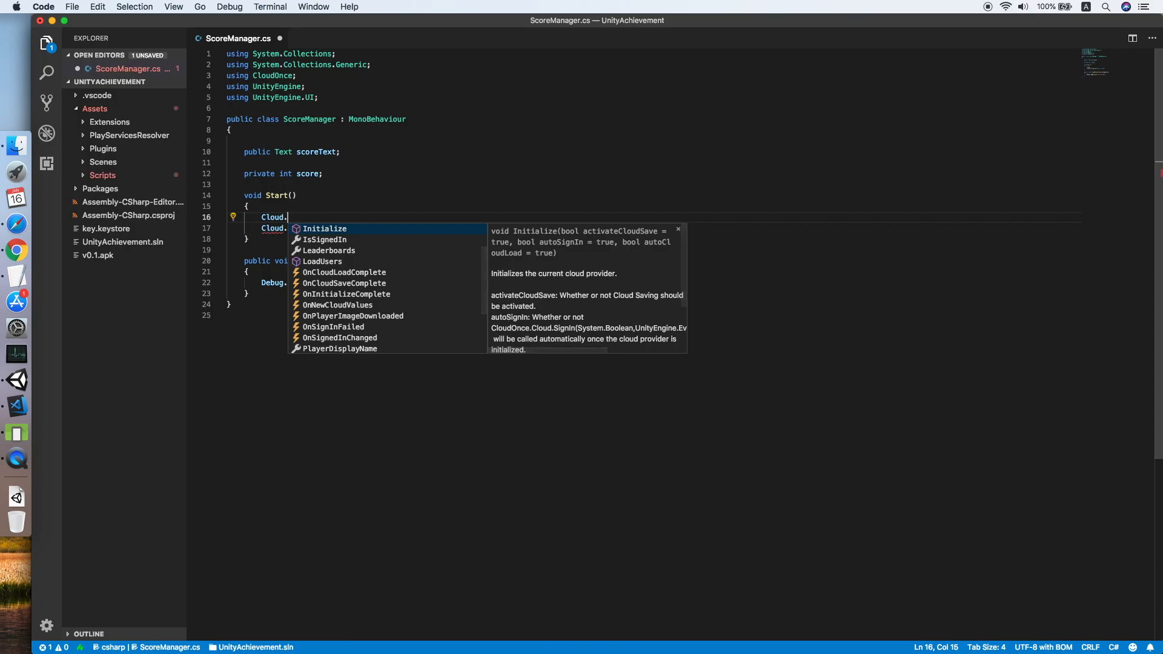
{"action": "type", "text": "on"}
{"action": "key", "text": "Down"}
{"action": "key", "text": "Down"}
{"action": "key", "text": "Return"}
{"action": "type", "text": "+"}
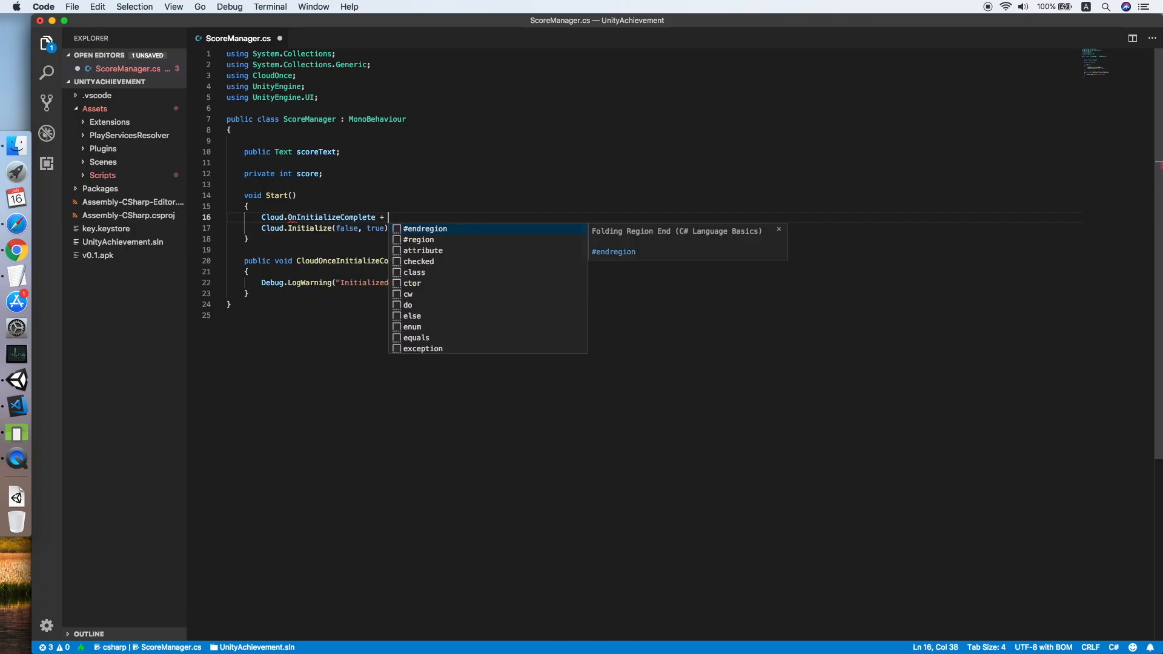
{"action": "type", "text": "= Cloudon"}
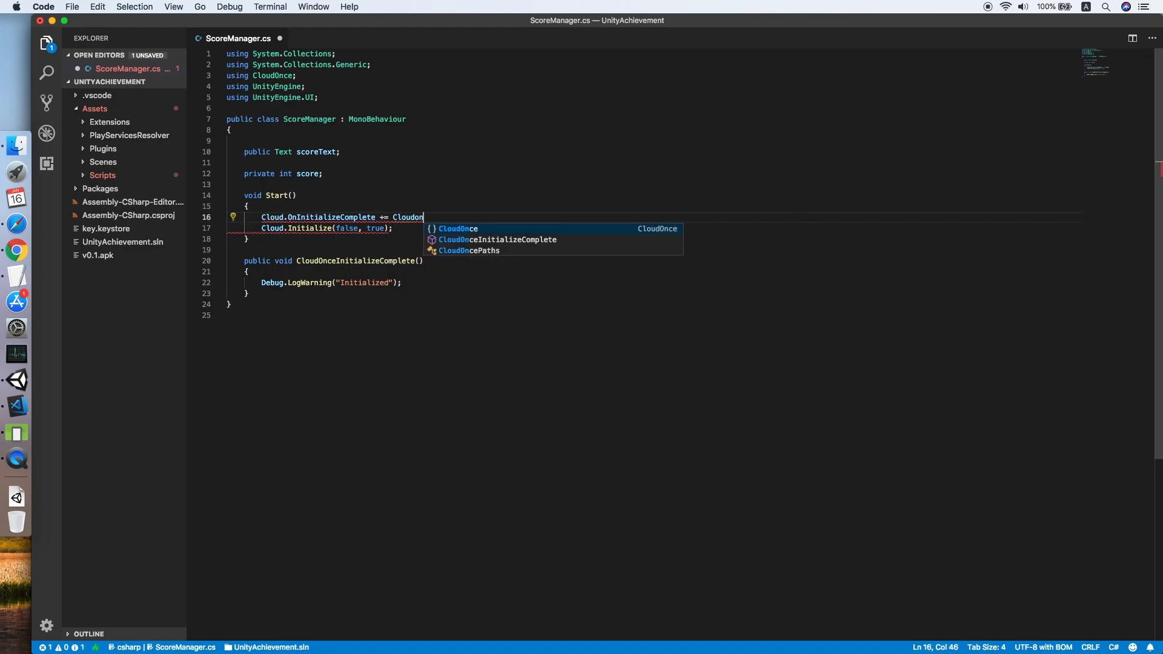
{"action": "key", "text": "Down"}
{"action": "key", "text": "Return"}
{"action": "type", "text": ";"}
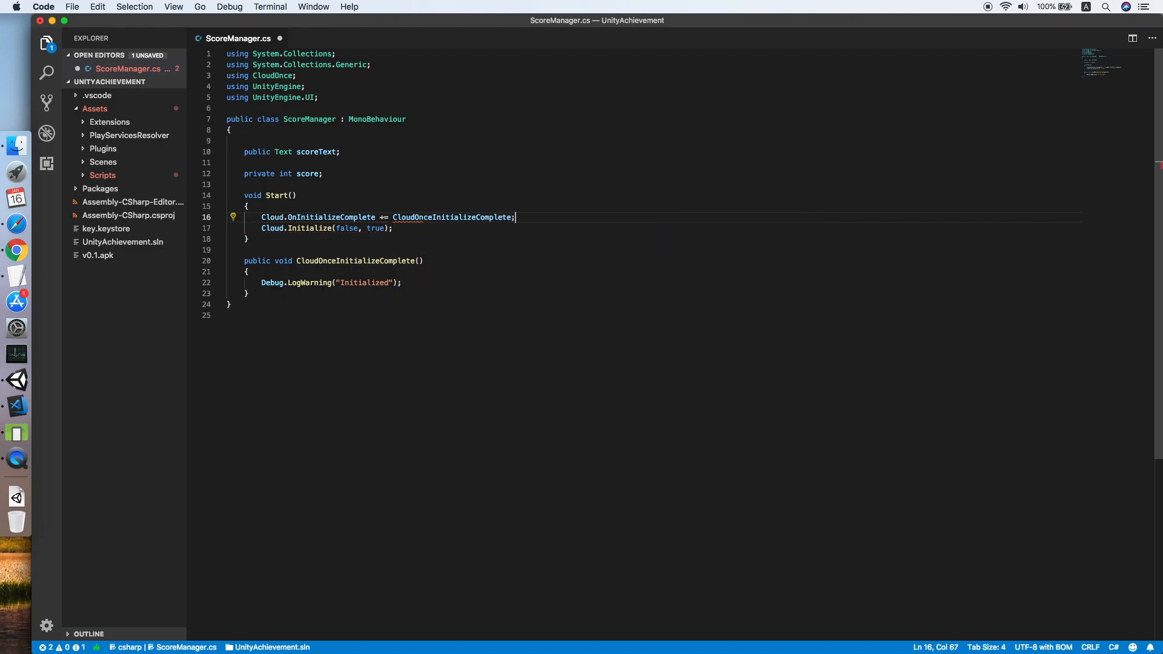
Copy the subscription into the handler as a -= unsubscribe and save.
{"action": "key", "text": "shift+Home"}
{"action": "key", "text": "super+c"}
{"action": "key", "text": "Down"}
{"action": "key", "text": "Down"}
{"action": "key", "text": "Down"}
{"action": "key", "text": "Down"}
{"action": "key", "text": "Down"}
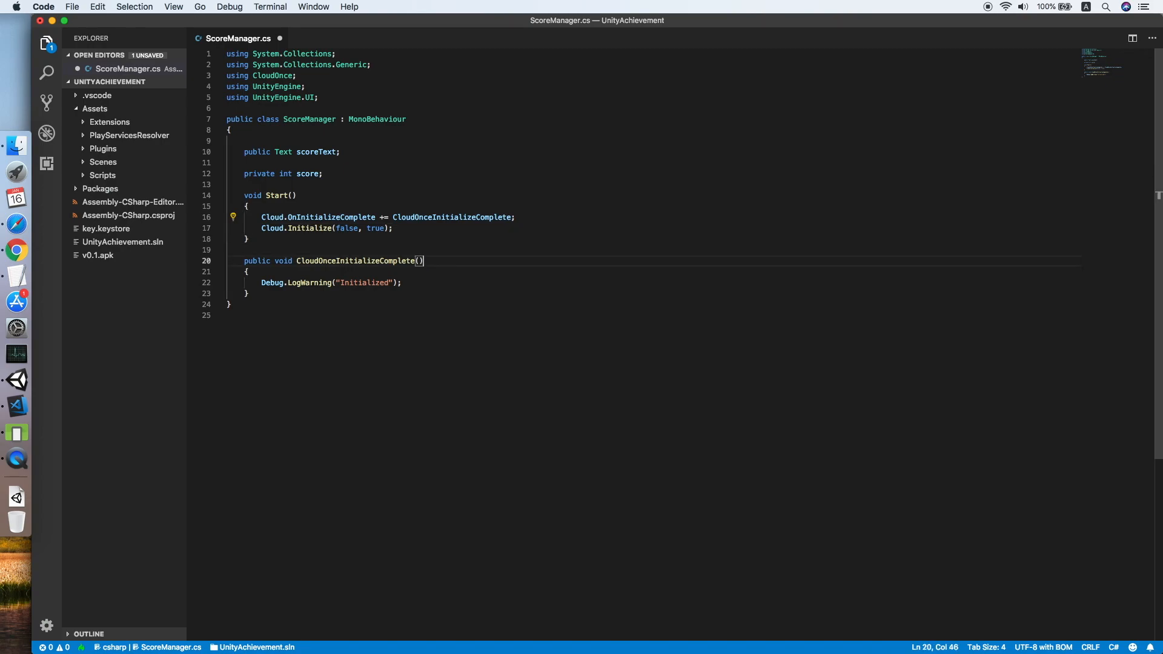
{"action": "key", "text": "Return"}
{"action": "key", "text": "super+v"}
{"action": "key", "text": "alt+Left"}
{"action": "key", "text": "alt+Left"}
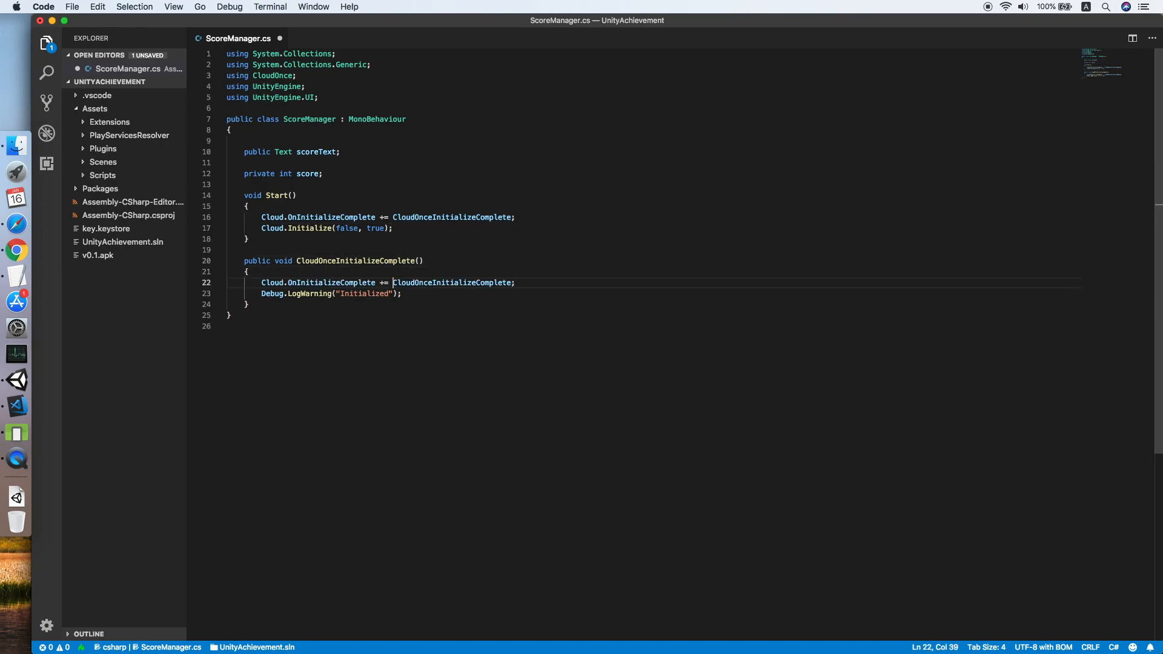
{"action": "key", "text": "Right"}
{"action": "key", "text": "super+s"}
{"action": "key", "text": "Down"}
{"action": "key", "text": "Down"}
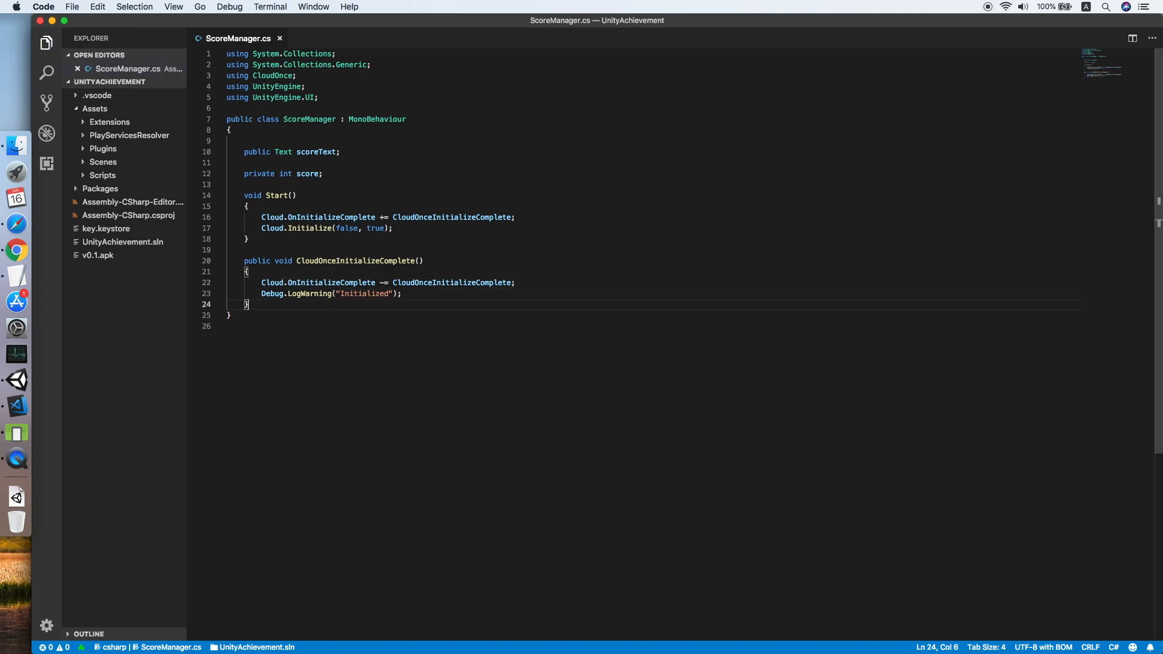
{"action": "key", "text": "Return"}
{"action": "key", "text": "Return"}
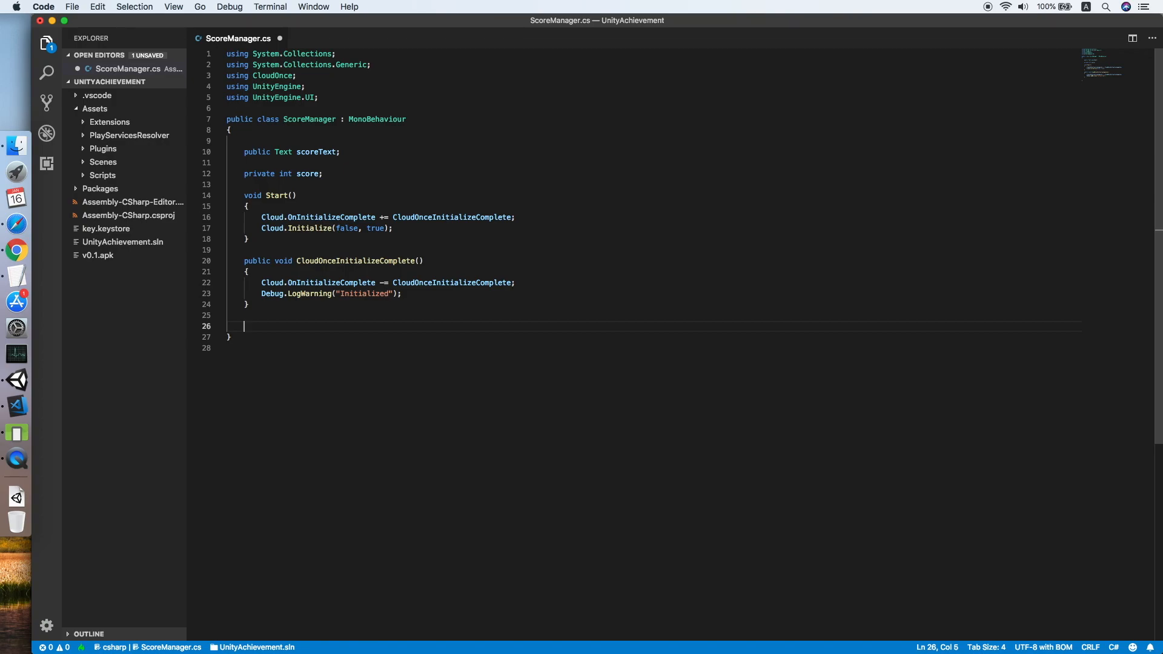
Add a public ClickScore() method that adds 1 to score and updates scoreText.
{"action": "type", "text": "public"}
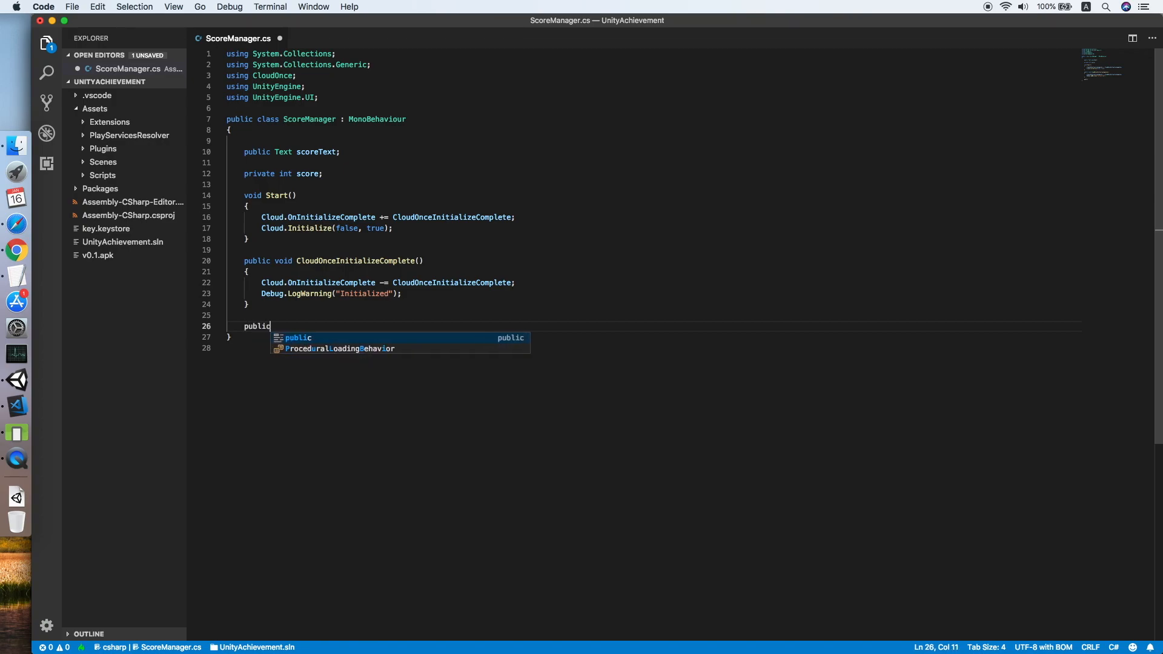
{"action": "type", "text": " void Click"}
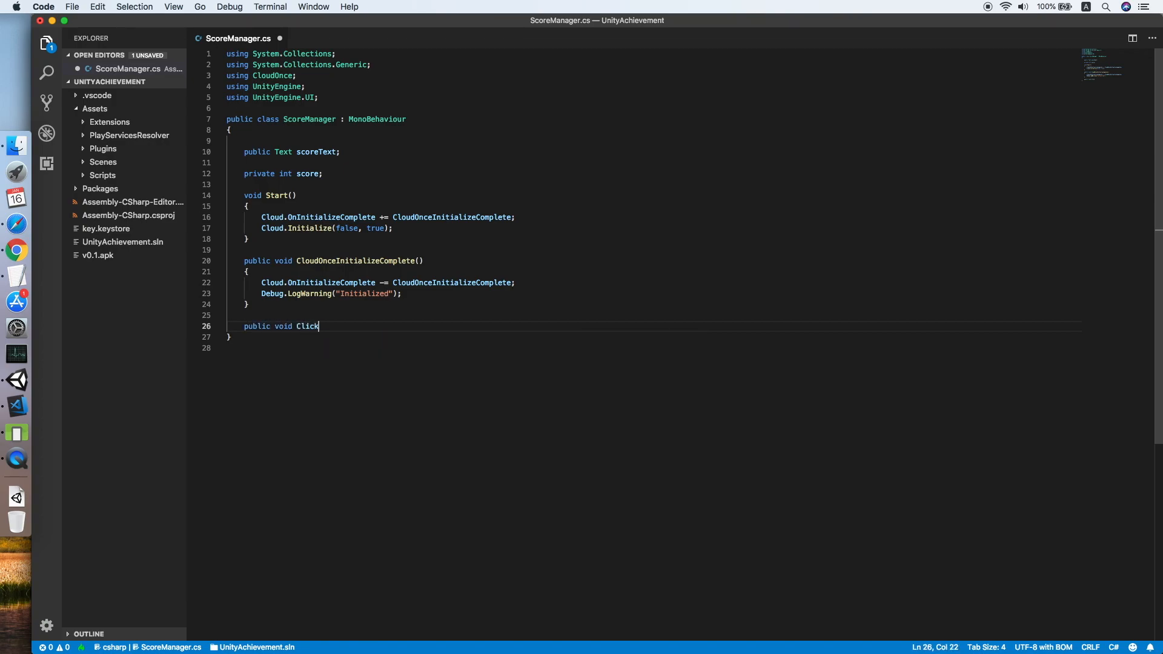
{"action": "type", "text": "Score()"}
{"action": "key", "text": "Return"}
{"action": "type", "text": "{"}
{"action": "key", "text": "Return"}
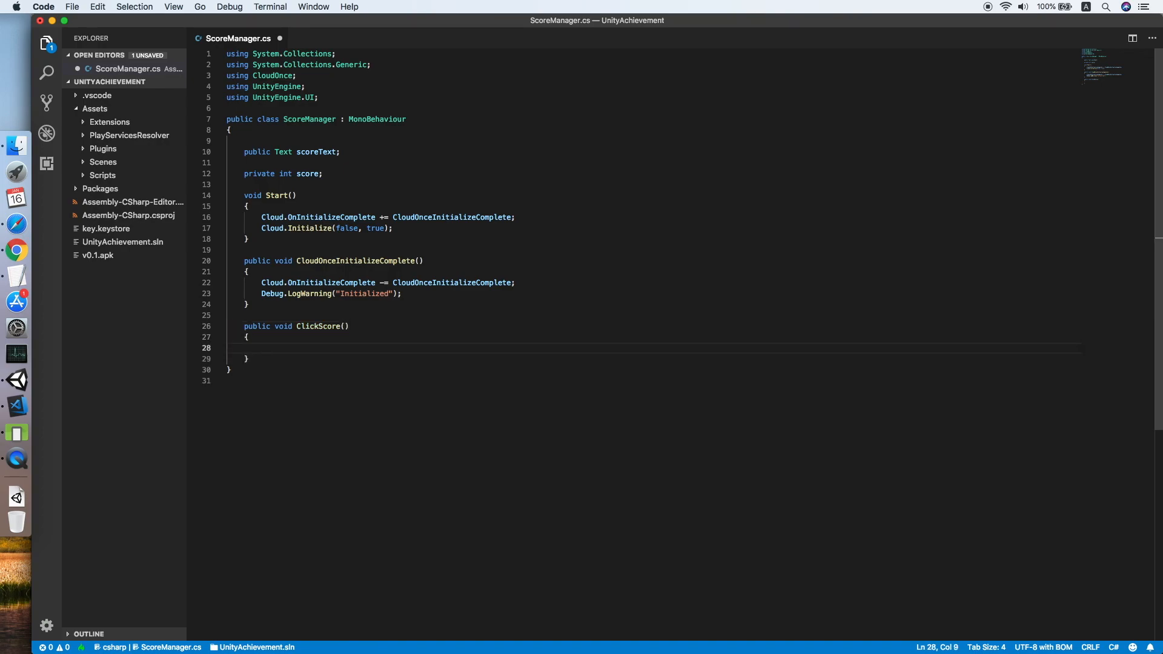
{"action": "type", "text": "score += 1;"}
{"action": "key", "text": "Return"}
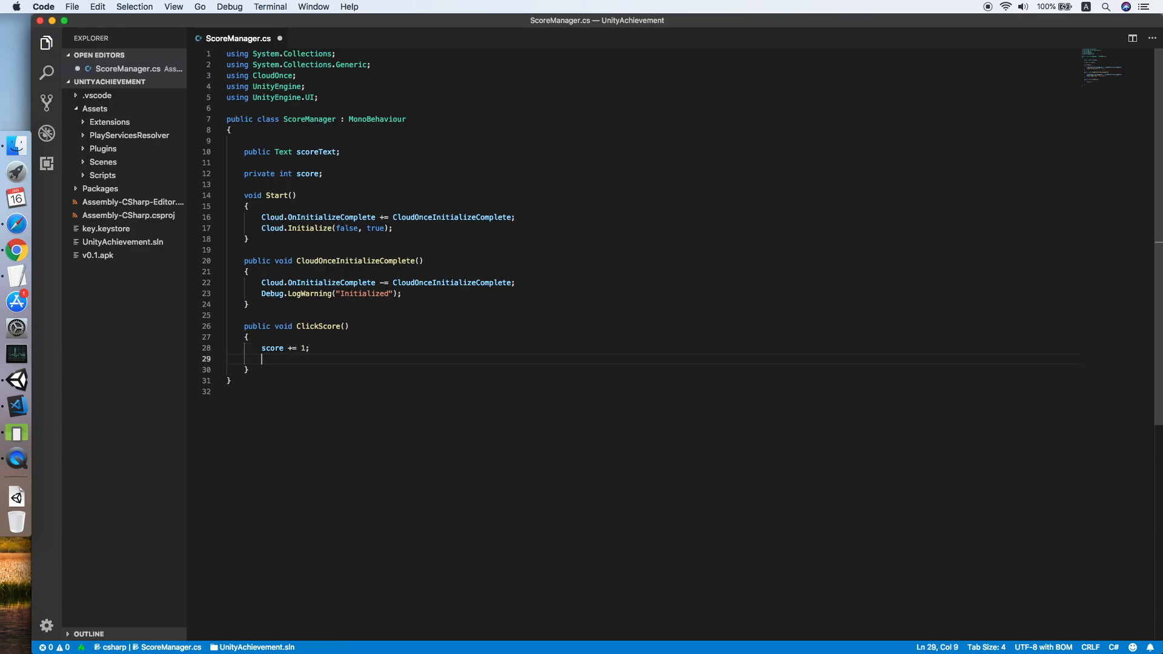
{"action": "type", "text": "scoreText"}
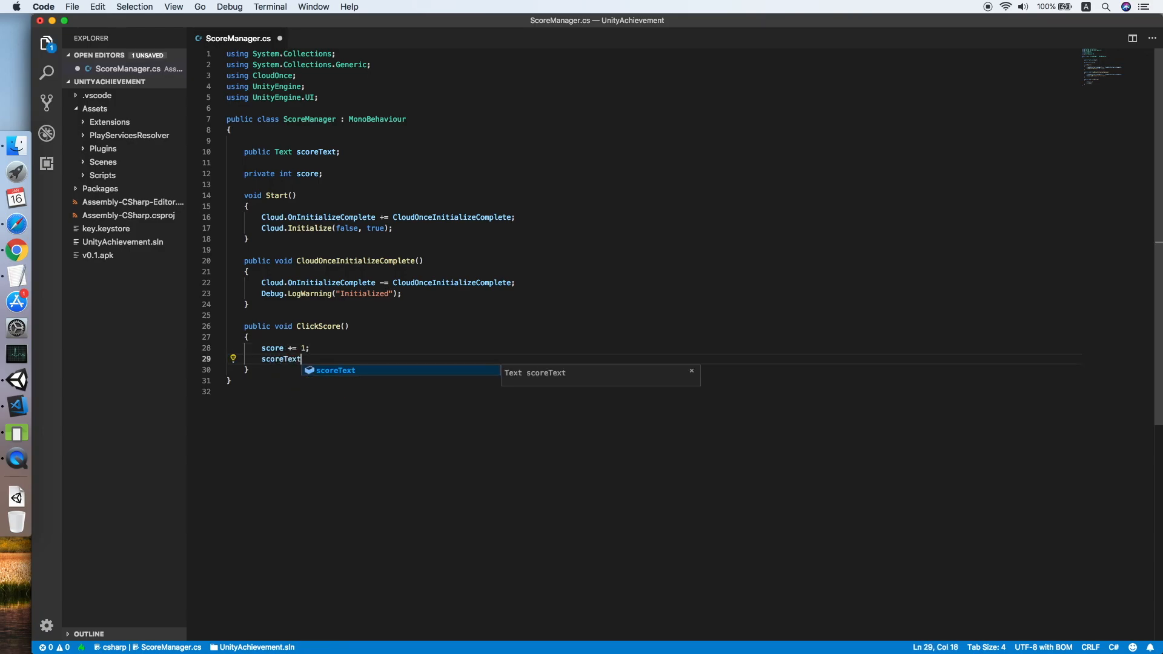
{"action": "type", "text": ".text = score.ToString();"}
{"action": "key", "text": "Return"}
{"action": "key", "text": "Return"}
At score 3, unlock Achievements.Beginner and log "Unlocked beginner".
{"action": "type", "text": "if"}
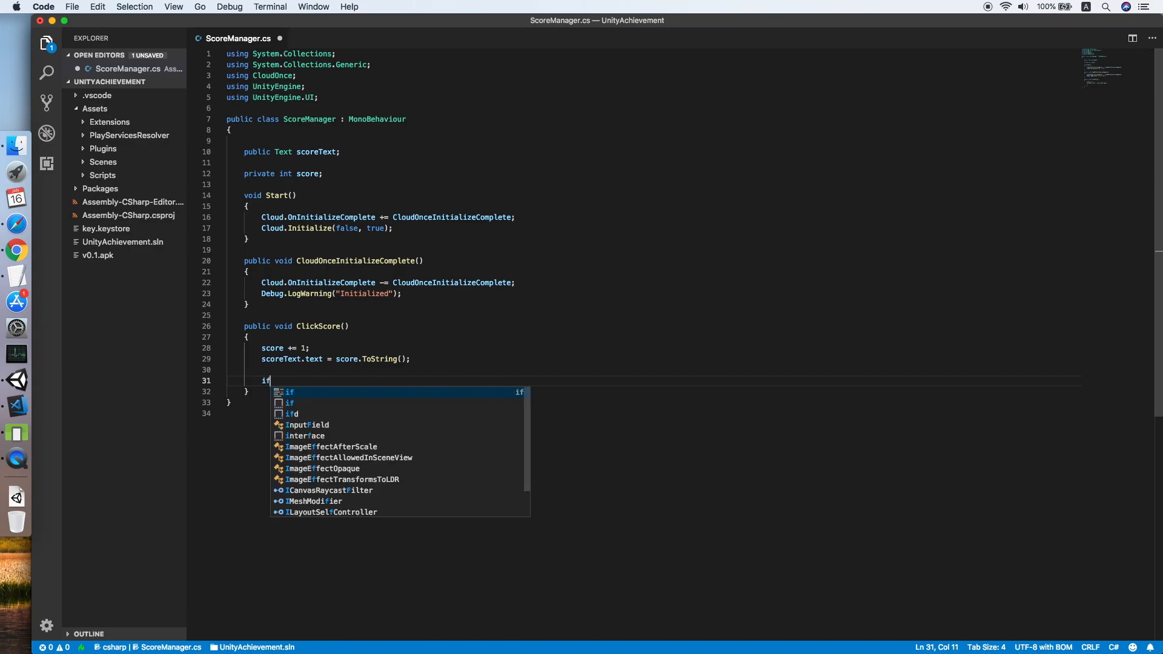
{"action": "type", "text": "(score==3)"}
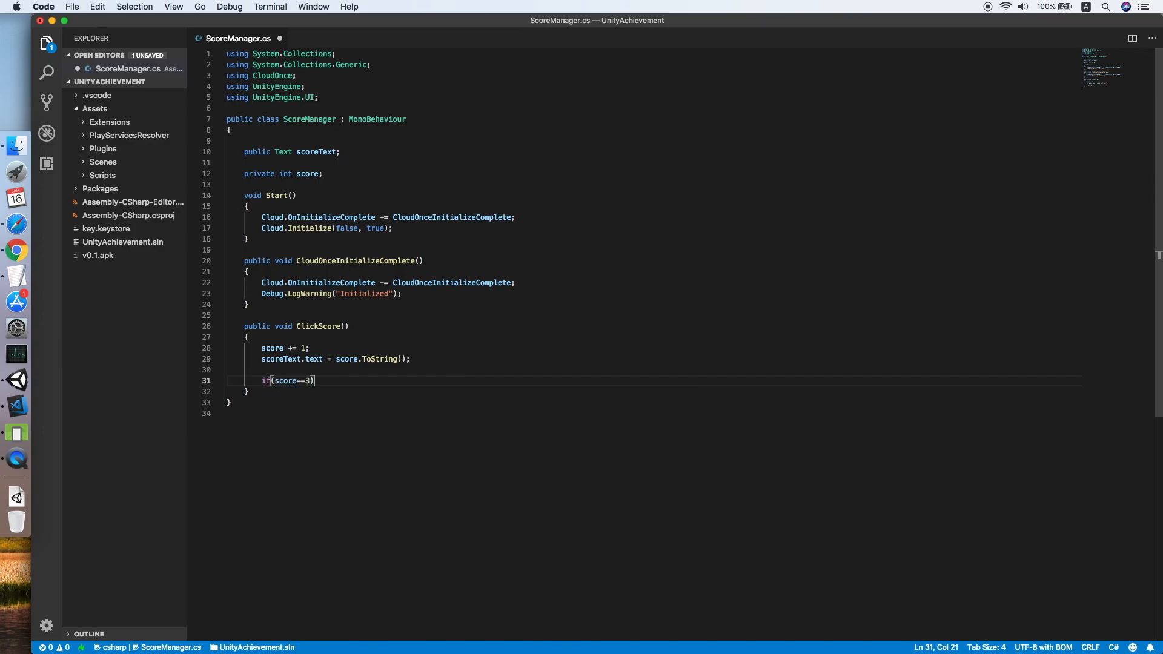
{"action": "key", "text": "Return"}
{"action": "type", "text": "{"}
{"action": "key", "text": "Return"}
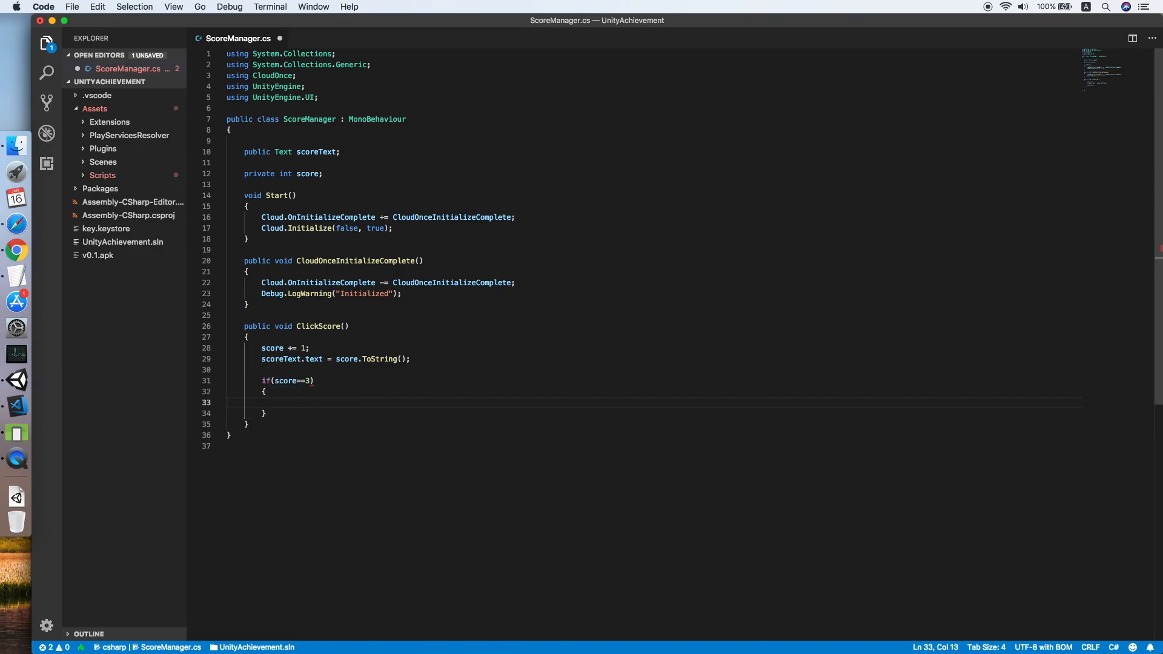
{"action": "type", "text": "Ac"}
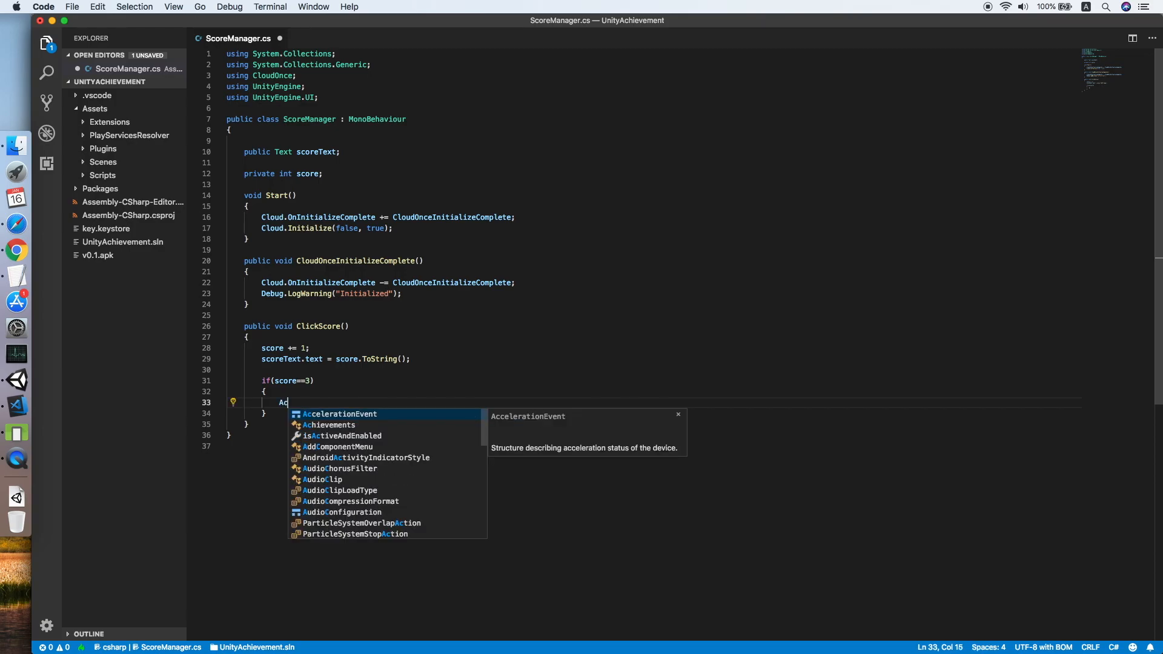
{"action": "type", "text": "hievements.Beginner"}
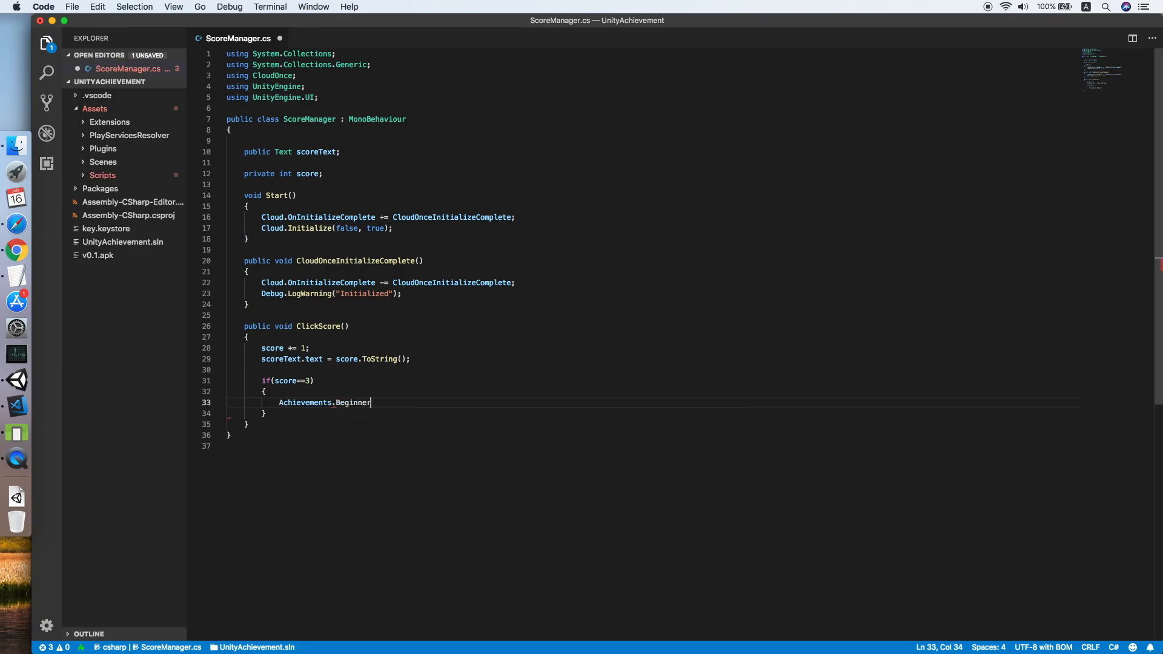
{"action": "type", "text": ".Unlock();"}
{"action": "key", "text": "Return"}
{"action": "type", "text": "Debug."}
{"action": "type", "text": "Log"}
{"action": "key", "text": "Return"}
{"action": "type", "text": "("}
{"action": "type", "text": "\"Unlo"}
{"action": "type", "text": "cked begin"}
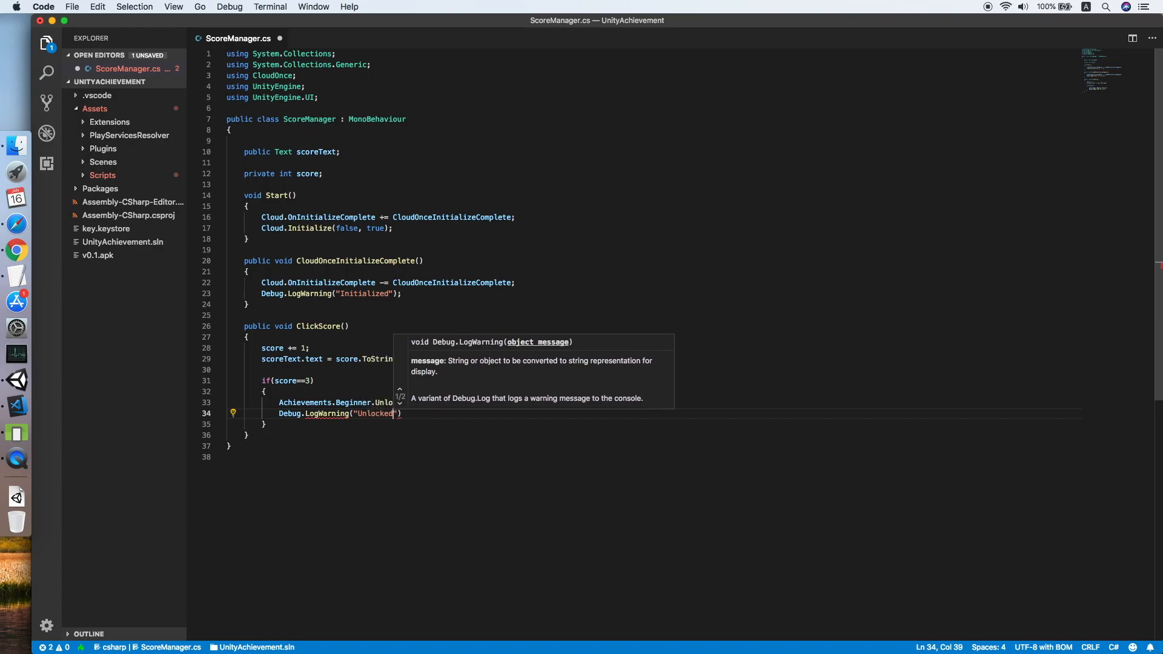
{"action": "type", "text": "ner\");"}
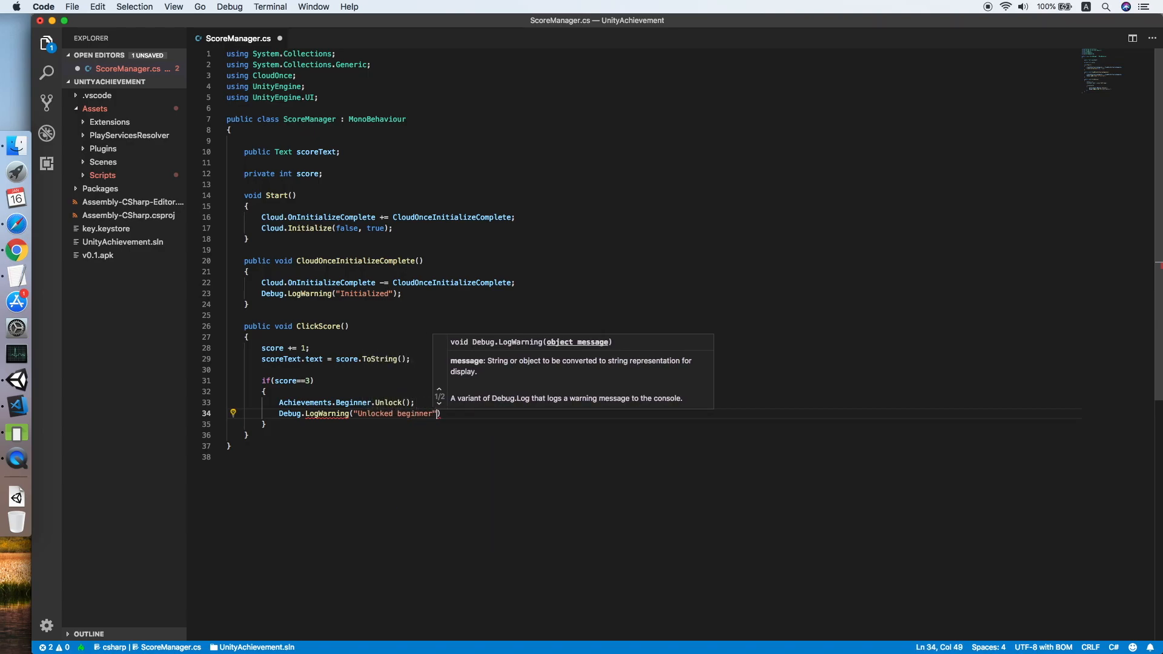
{"action": "key", "text": "Down"}
Add an else if (score==10) branch unlocking Achievements.Expert and logging "Unlocked Expert".
{"action": "type", "text": "else if(score"}
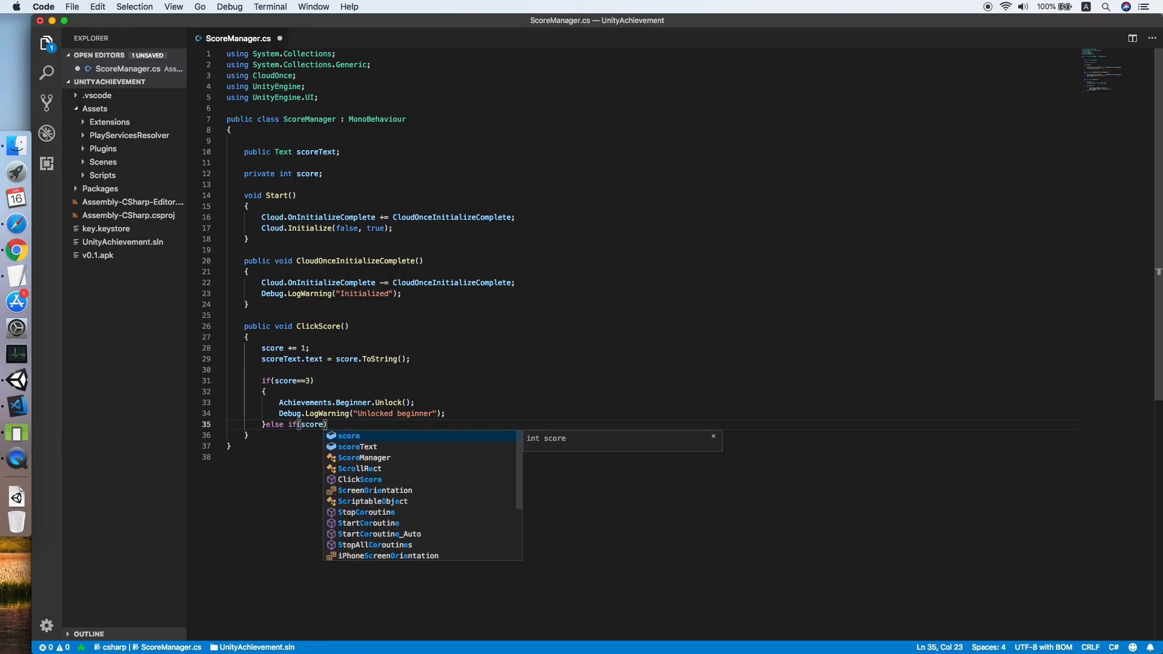
{"action": "type", "text": "==10"}
{"action": "key", "text": "End"}
{"action": "key", "text": "Return"}
{"action": "type", "text": "{"}
{"action": "key", "text": "Return"}
{"action": "type", "text": "Ac"}
{"action": "key", "text": "Down"}
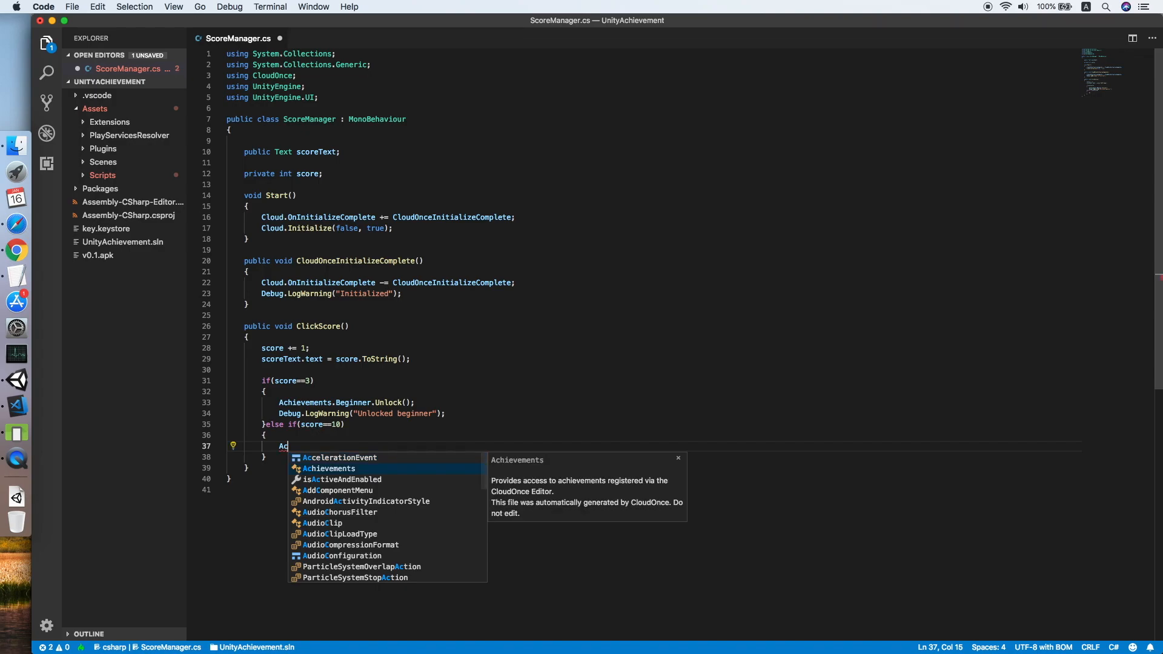
{"action": "type", "text": "hievements.Equals"}
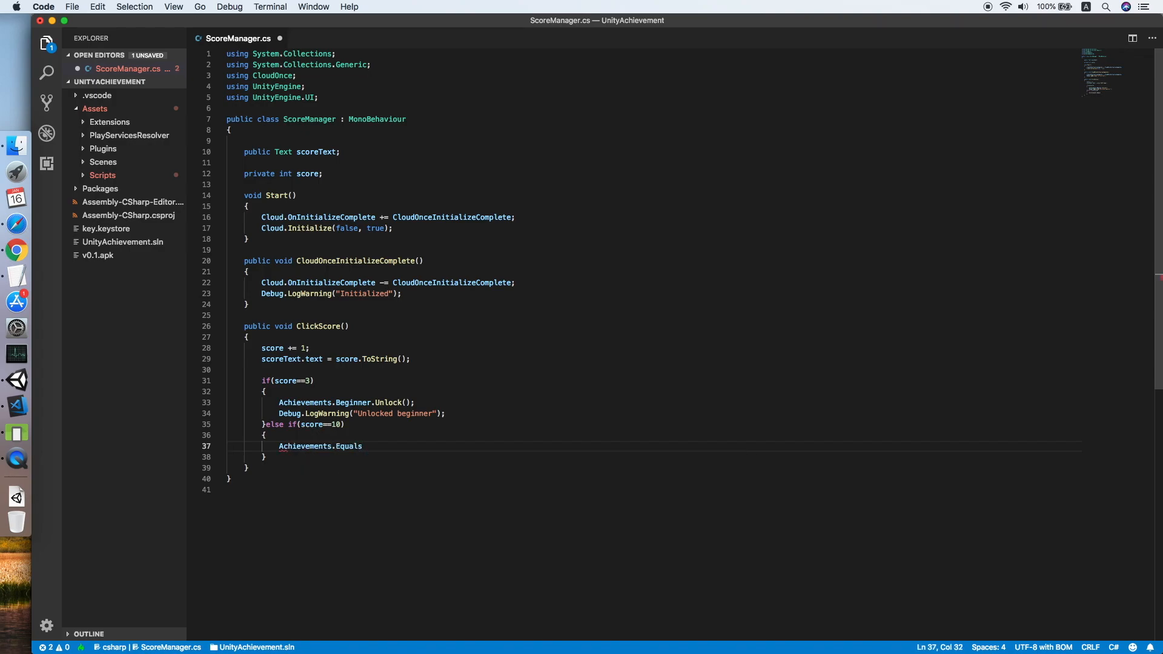
{"action": "key", "text": "BackSpace"}
{"action": "key", "text": "BackSpace"}
{"action": "key", "text": "BackSpace"}
{"action": "key", "text": "BackSpace"}
{"action": "key", "text": "BackSpace"}
{"action": "key", "text": "BackSpace"}
{"action": "type", "text": "Expert.Unlock();"}
{"action": "key", "text": "Return"}
{"action": "type", "text": "Debug.LogWarning(\"Unlocked Expert\");"}
{"action": "key", "text": "Down"}
Reformat and save ScoreManager.cs, revealing it in the Scripts folder.
{"action": "key", "text": "shift+alt+f"}
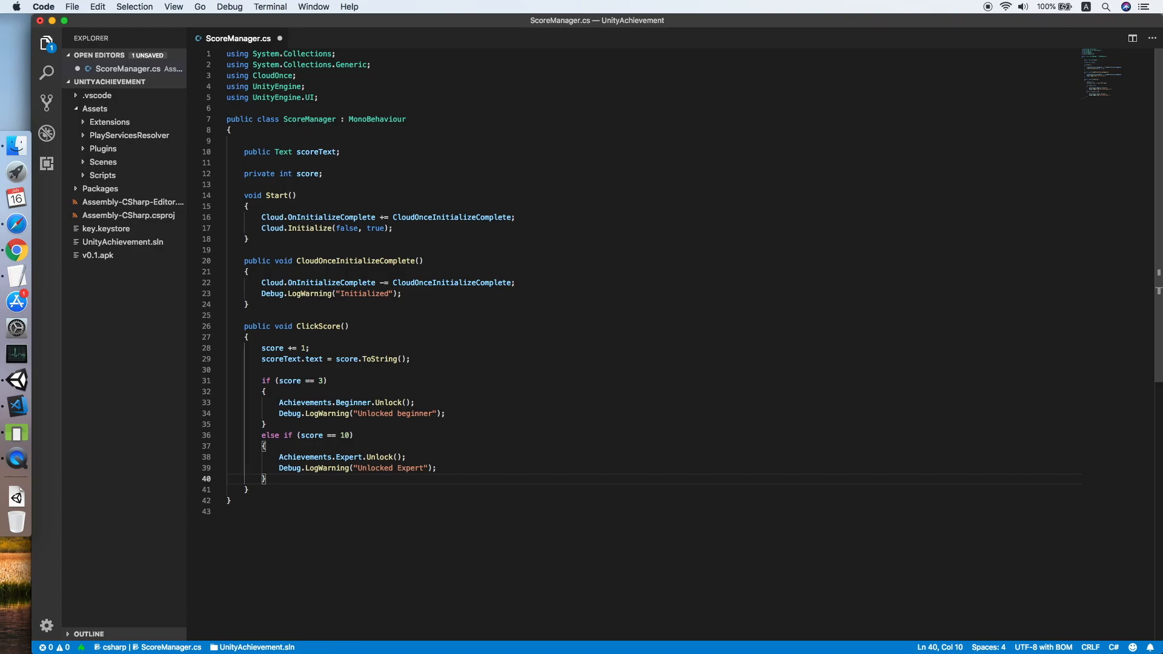
{"action": "key", "text": "super+s"}
{"action": "left_click", "coordinate": [103, 175]}
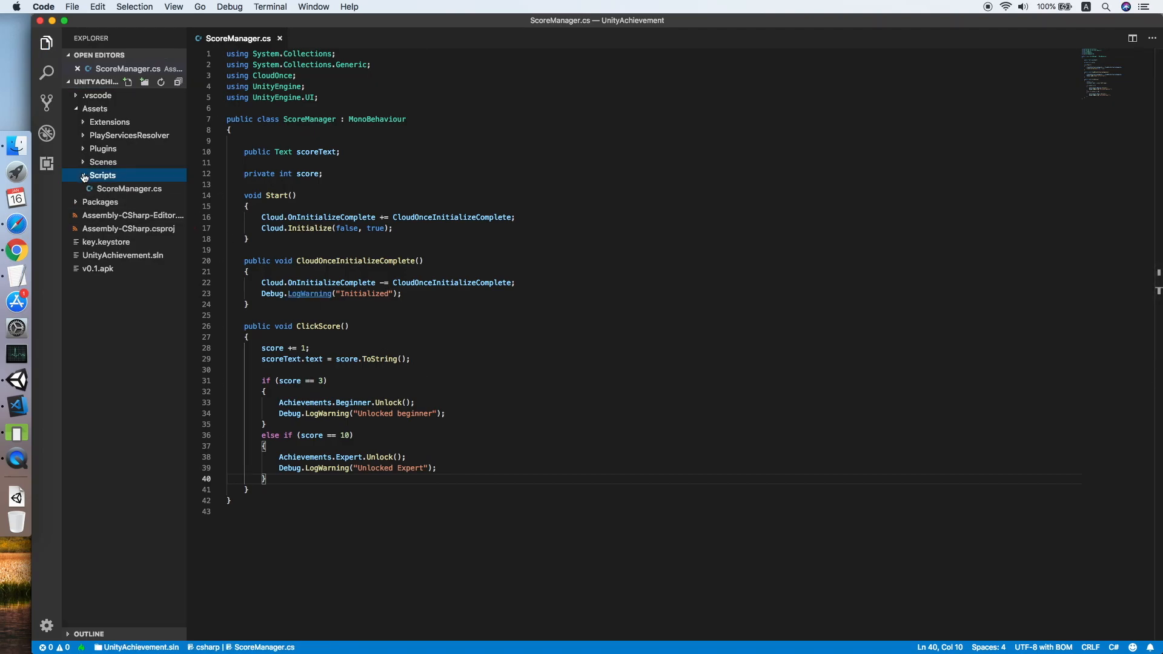
{"action": "left_click", "coordinate": [109, 188]}
{"action": "left_click", "coordinate": [507, 475]}
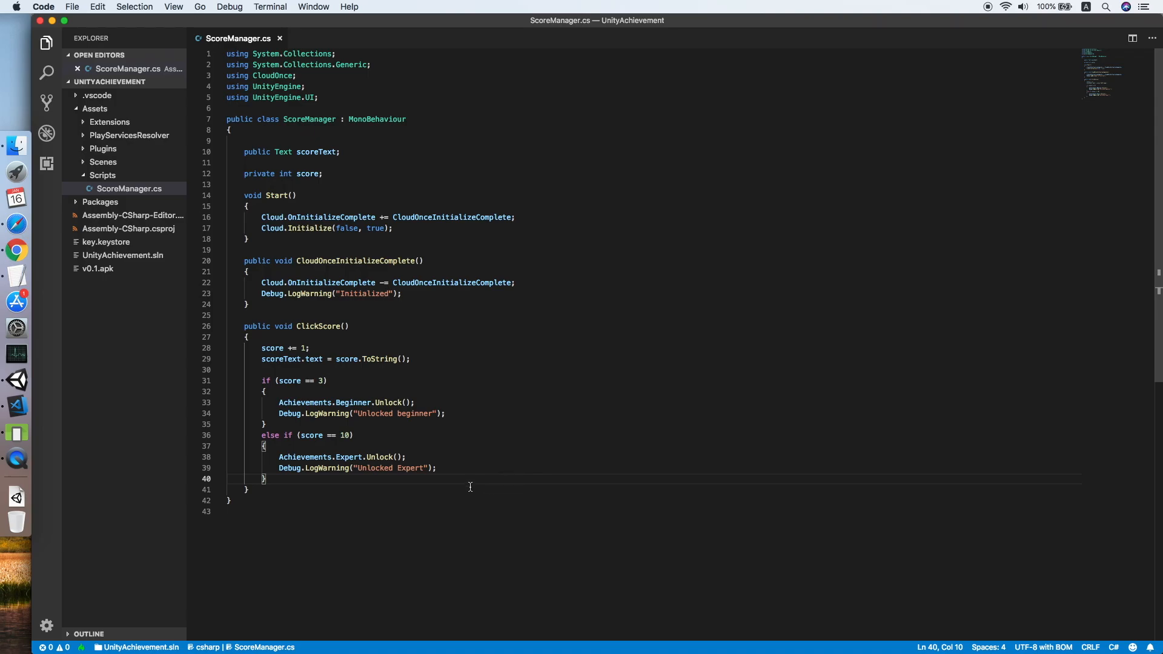
In Unity, add the Score Manager script to ScoreManager and drag ScoreText into its Score Text field.
{"action": "key", "text": "Down"}
{"action": "left_click", "coordinate": [18, 379]}
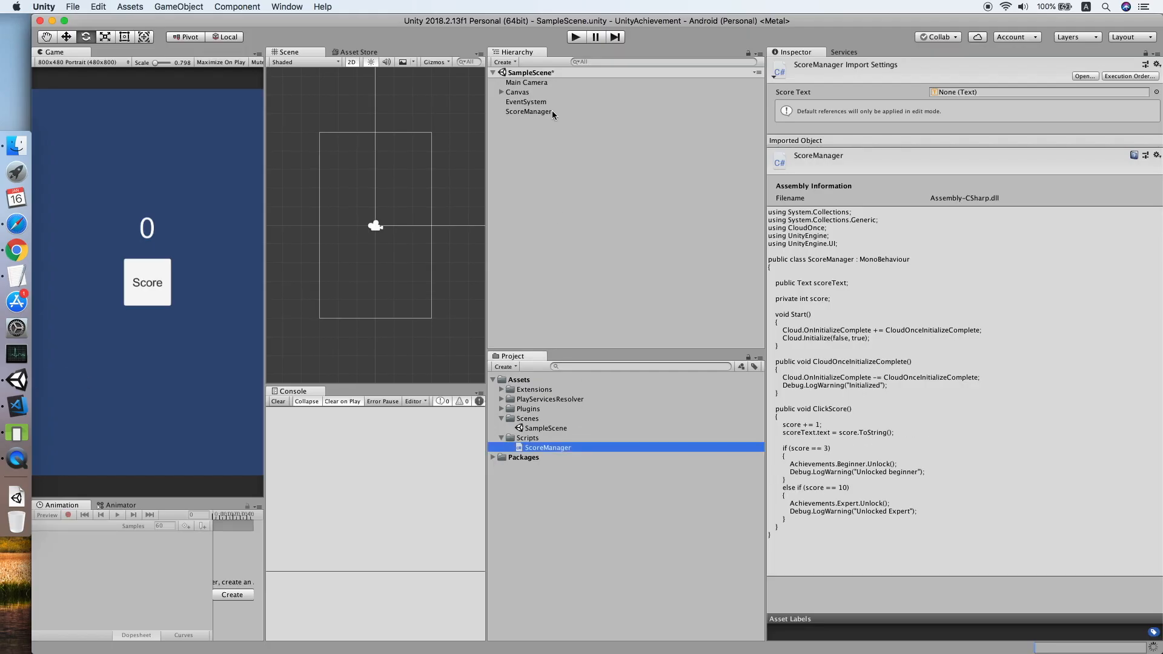
{"action": "left_click", "coordinate": [554, 112]}
{"action": "left_click", "coordinate": [950, 144]}
{"action": "type", "text": "scpre"}
{"action": "key", "text": "BackSpace"}
{"action": "key", "text": "BackSpace"}
{"action": "key", "text": "BackSpace"}
{"action": "type", "text": "ore"}
{"action": "key", "text": "Return"}
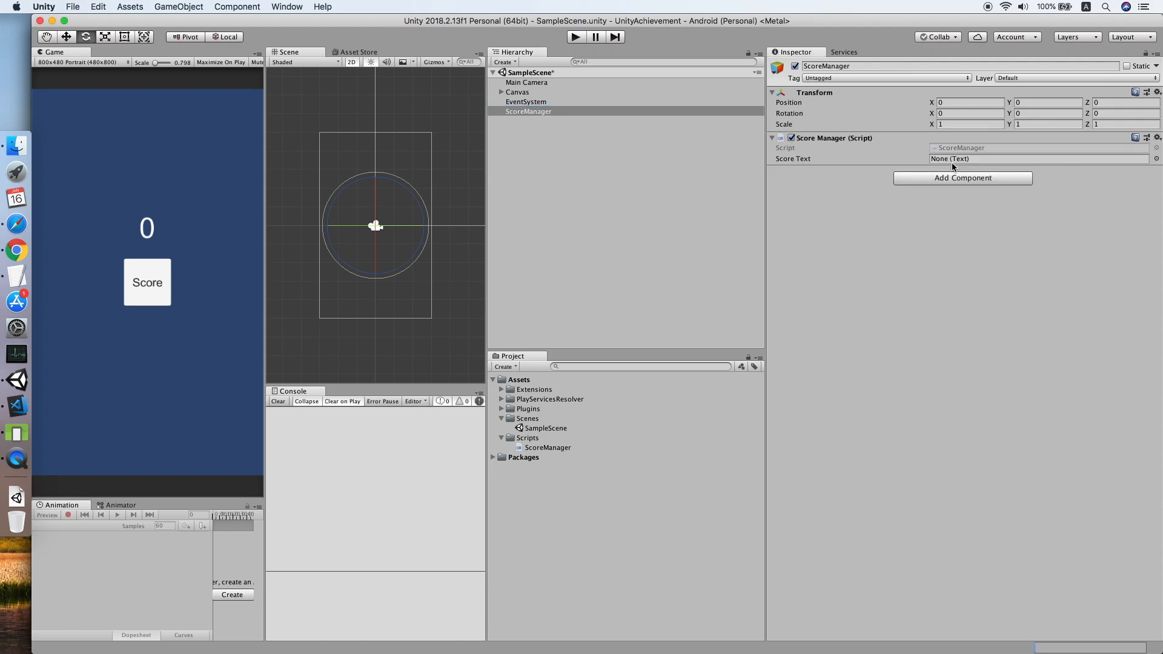
{"action": "left_click", "coordinate": [501, 92]}
{"action": "left_click_drag", "start_coordinate": [537, 111], "coordinate": [958, 159]}
Create a UI button under Canvas named AchievementButton and reset its Rect Transform.
{"action": "right_click", "coordinate": [527, 92]}
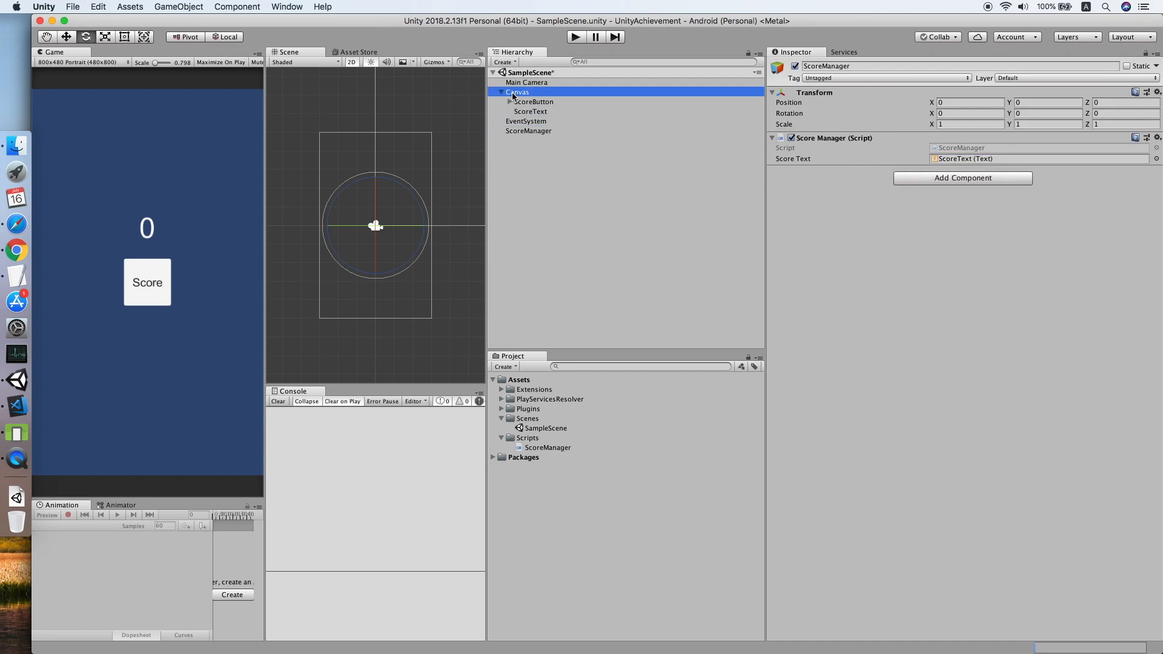
{"action": "mouse_move", "coordinate": [590, 267]}
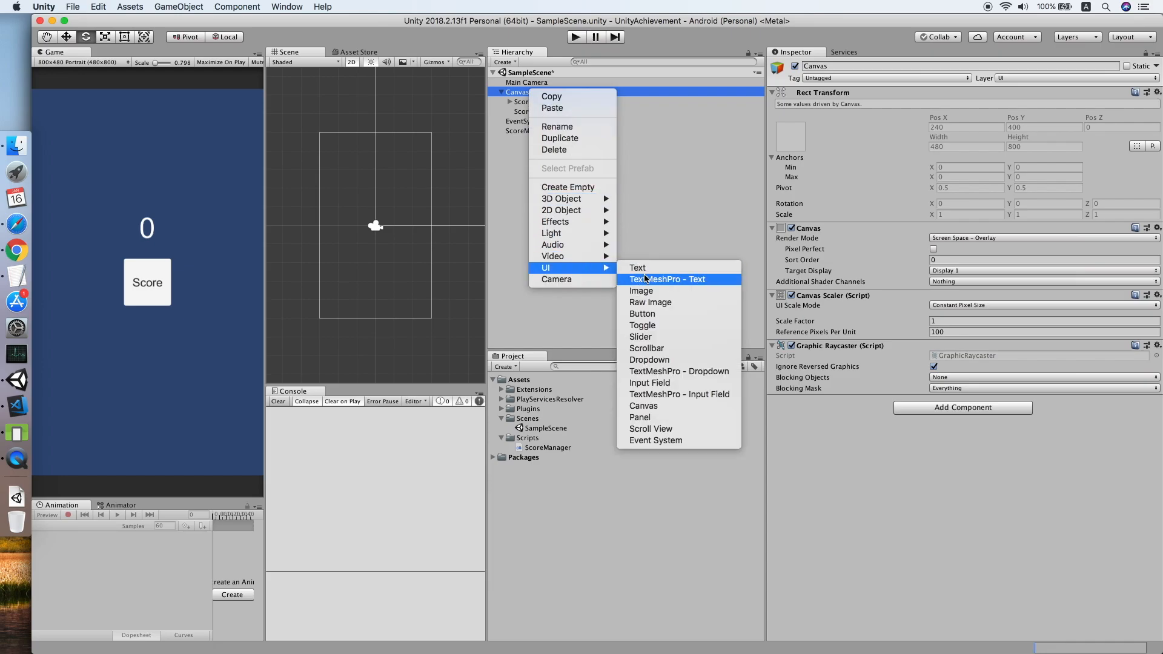
{"action": "left_click", "coordinate": [642, 314]}
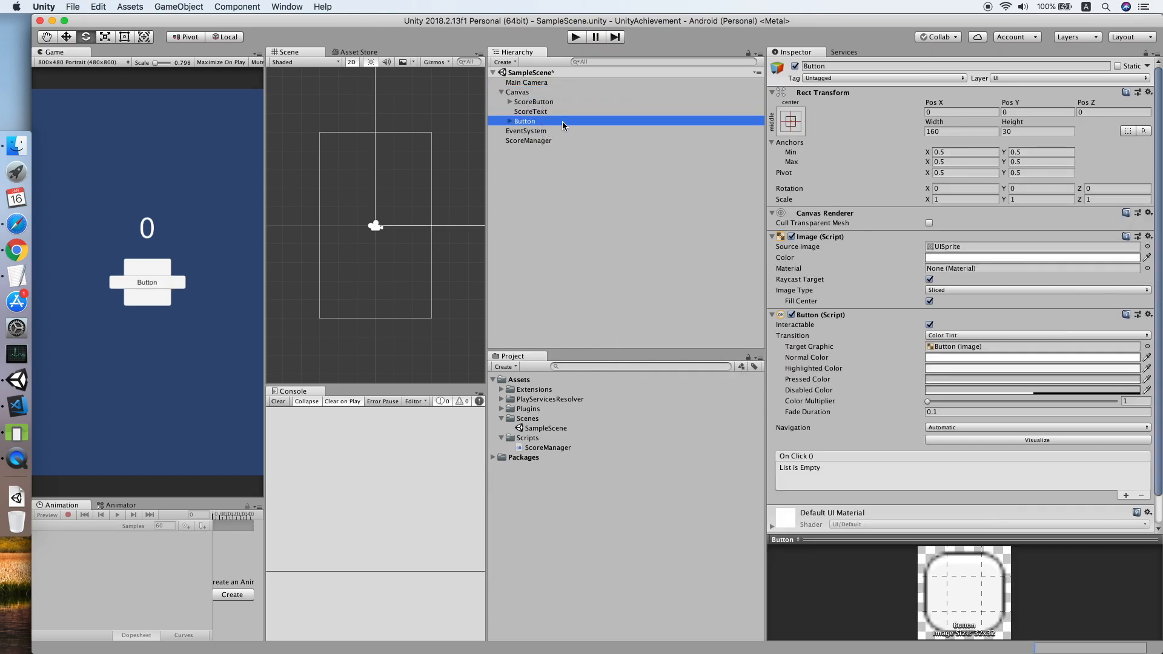
{"action": "left_click", "coordinate": [562, 121]}
{"action": "type", "text": "Achio"}
{"action": "type", "text": "ve"}
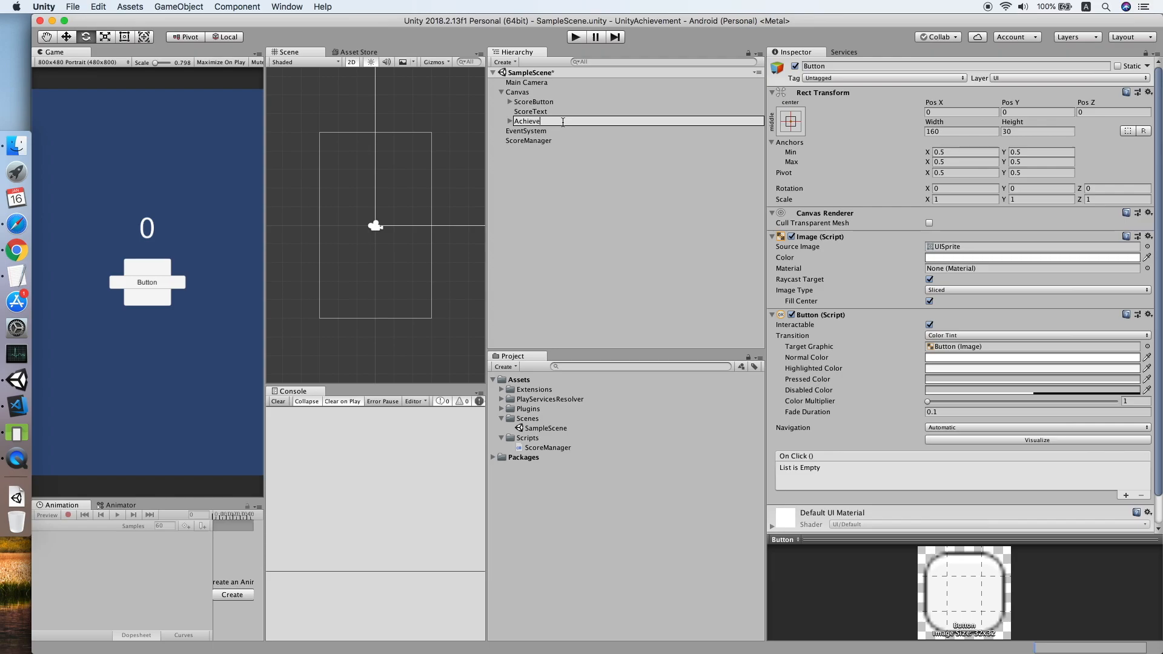
{"action": "type", "text": "mentButton"}
{"action": "key", "text": "Return"}
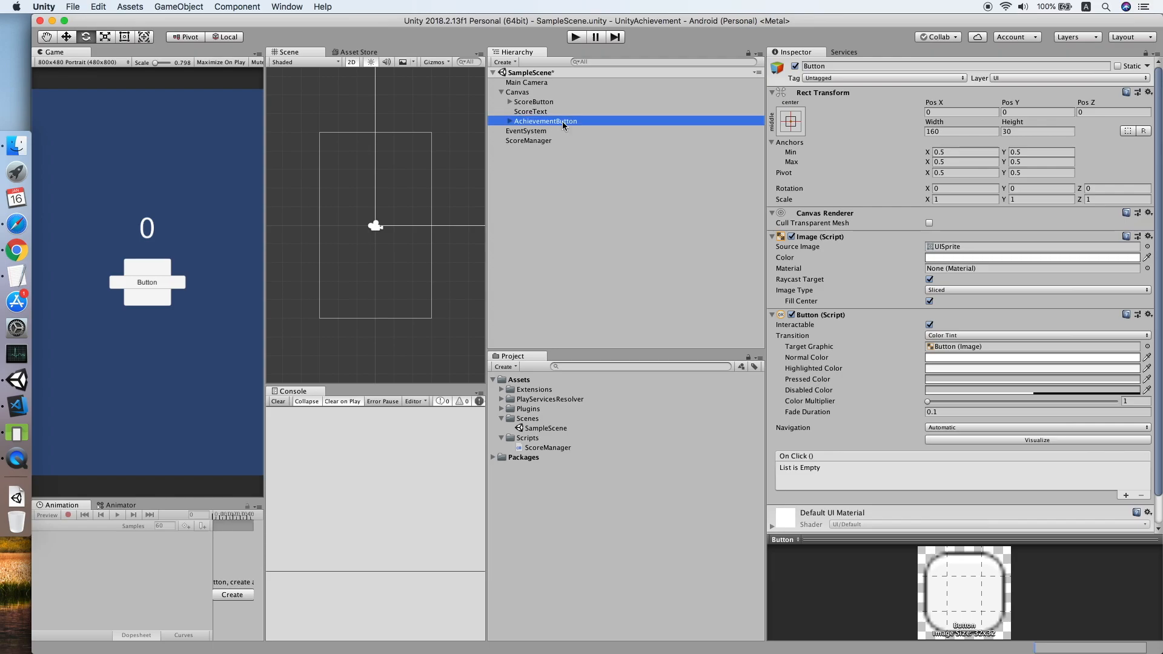
{"action": "left_click", "coordinate": [1149, 92]}
{"action": "left_click", "coordinate": [1130, 104]}
Change the button label to "Achievement" and drag Pos Y to place it below Score.
{"action": "left_click", "coordinate": [509, 121]}
{"action": "left_click", "coordinate": [531, 131]}
{"action": "left_click", "coordinate": [787, 258]}
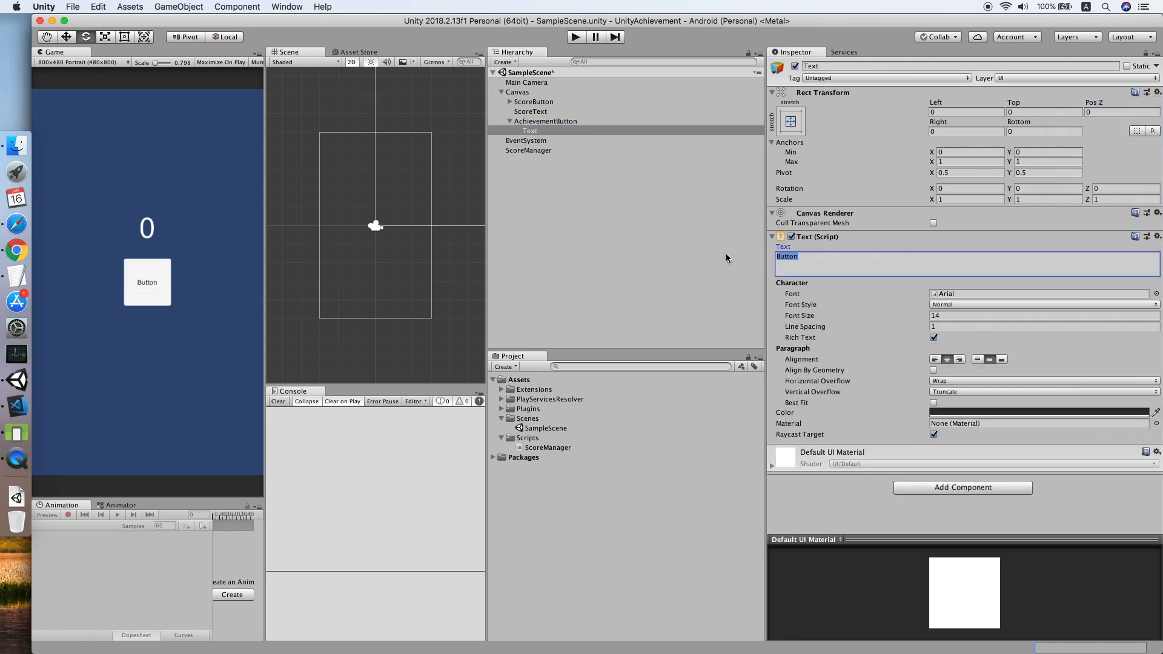
{"action": "type", "text": "Achievement"}
{"action": "left_click", "coordinate": [538, 122]}
{"action": "left_click", "coordinate": [1015, 104]}
{"action": "left_click_drag", "start_coordinate": [1015, 103], "coordinate": [103, 135]}
Add the CloudOnce Show Achievements Button component to AchievementButton.
{"action": "scroll", "coordinate": [987, 434], "scroll_direction": "down", "scroll_amount": 2}
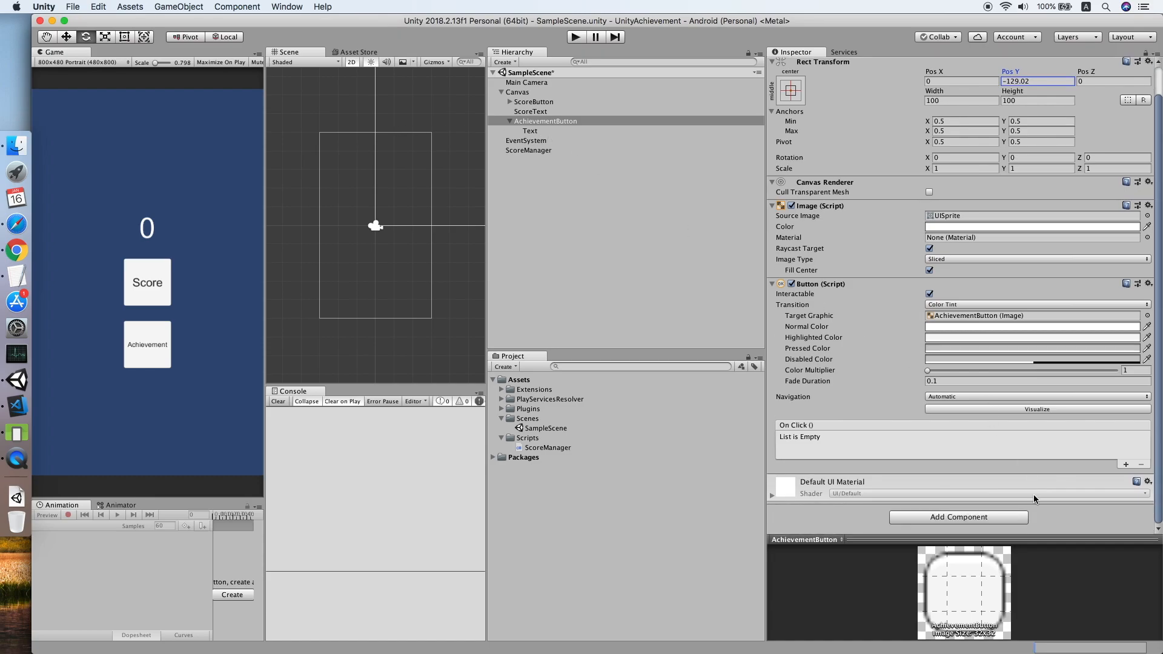
{"action": "left_click", "coordinate": [986, 512]}
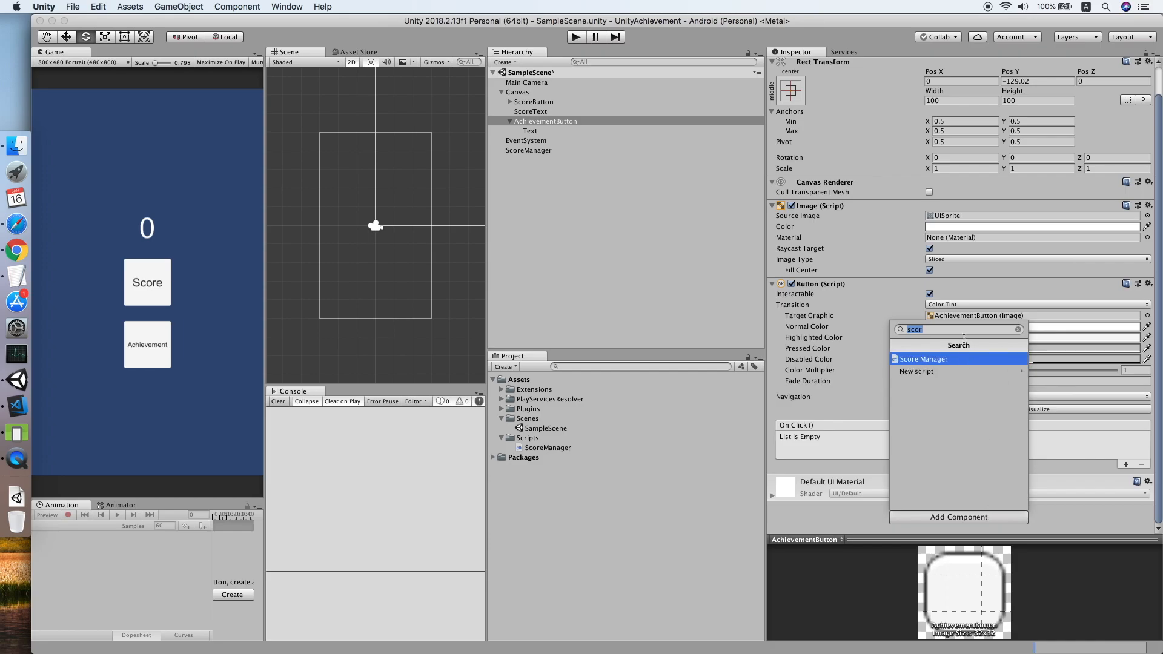
{"action": "key", "text": "BackSpace"}
{"action": "left_click", "coordinate": [954, 394]}
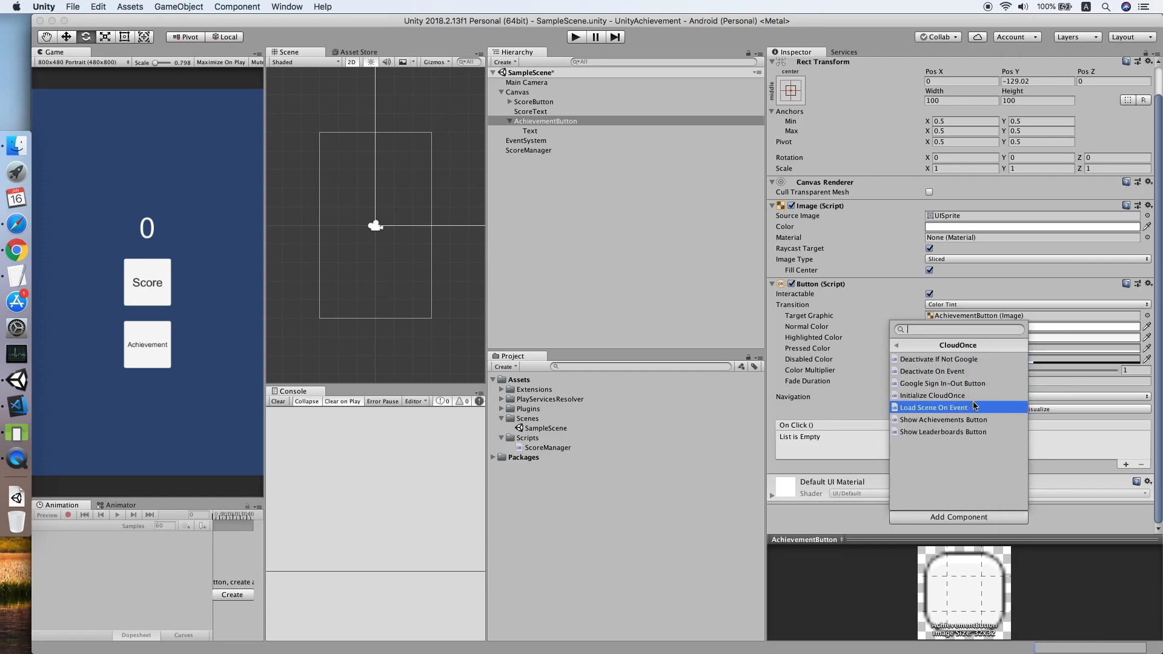
{"action": "left_click", "coordinate": [957, 420]}
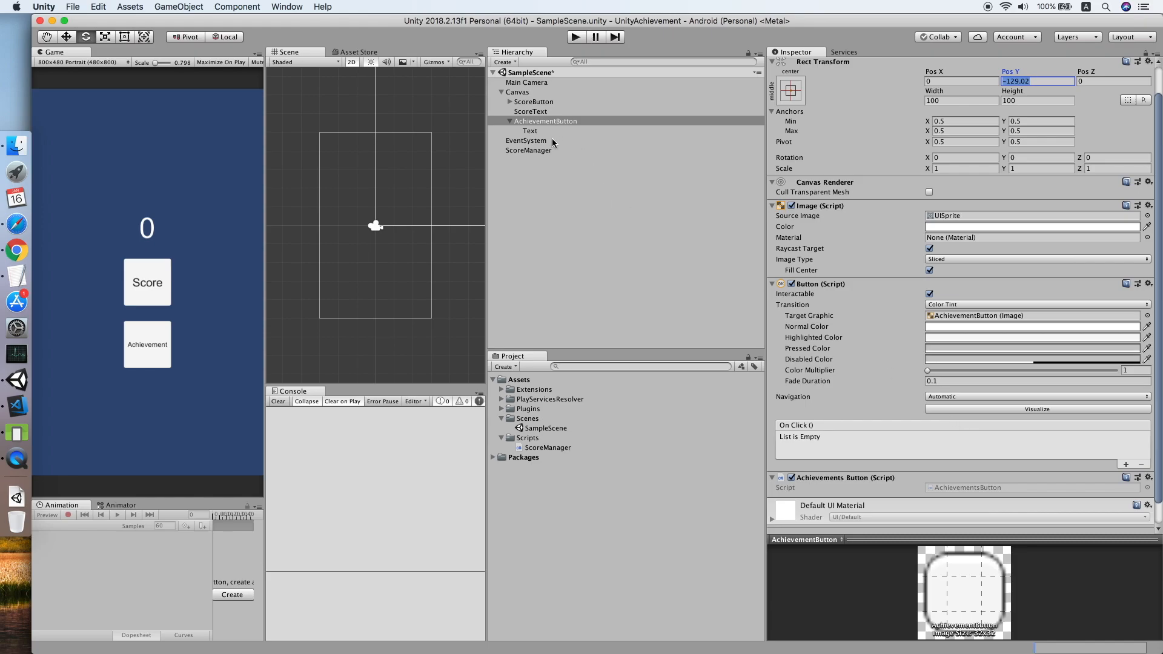
{"action": "left_click", "coordinate": [544, 102]}
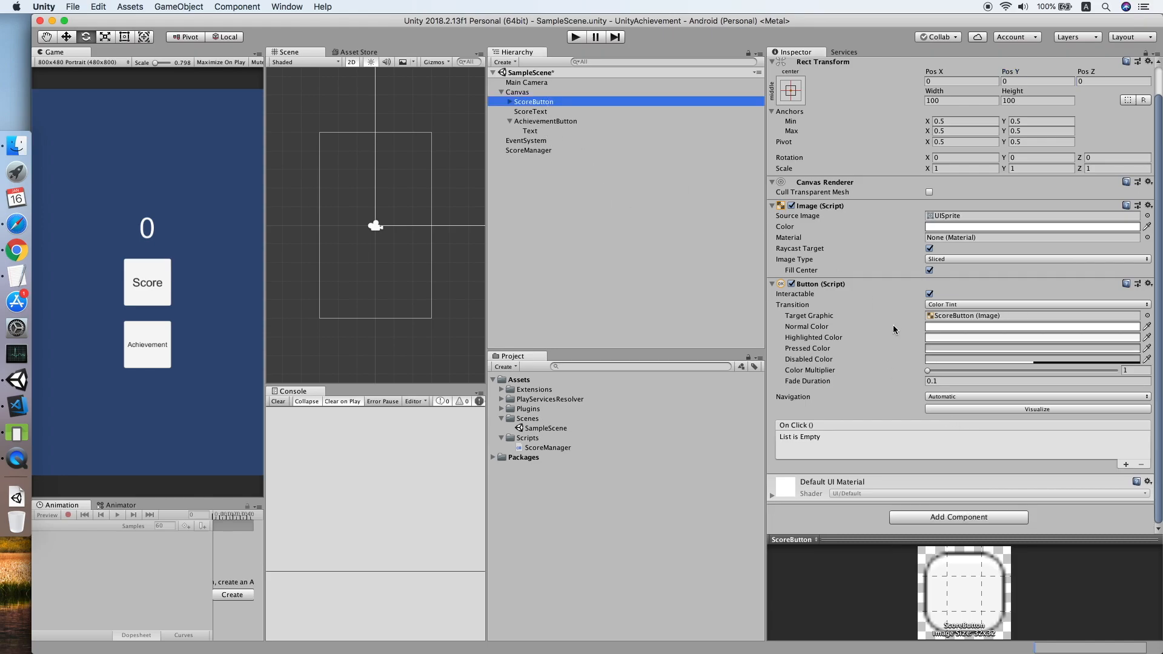
Add an On Click entry targeting ScoreManager that calls ScoreManager.ClickScore().
{"action": "left_click", "coordinate": [1126, 464]}
{"action": "left_click_drag", "start_coordinate": [533, 151], "coordinate": [809, 448]}
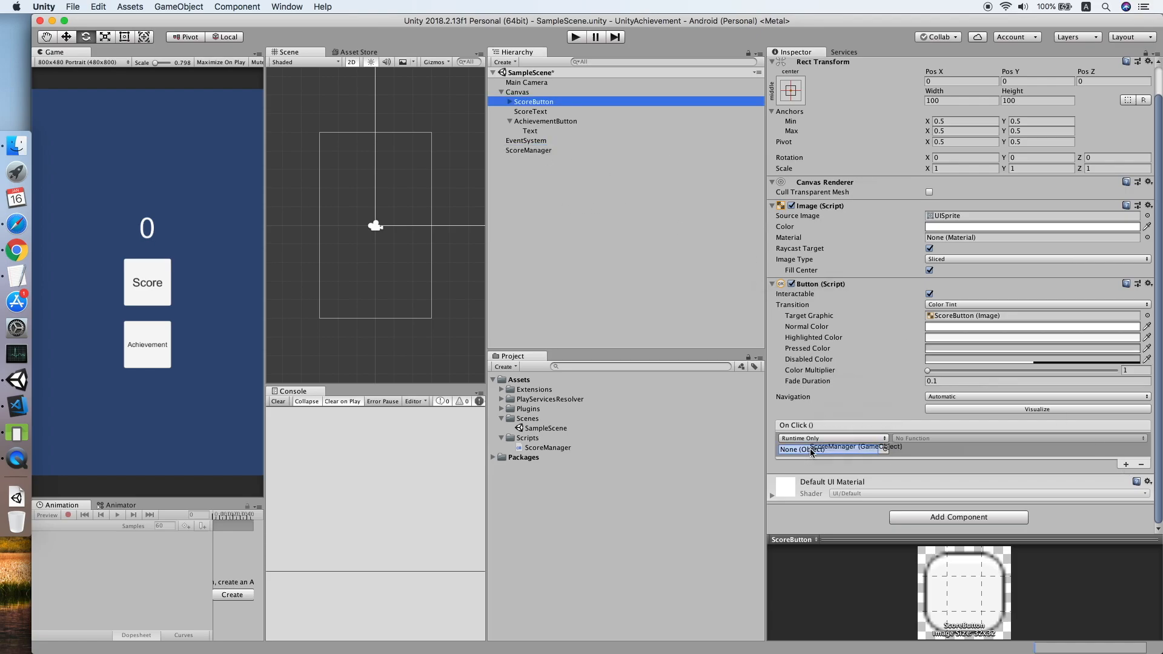
{"action": "left_click", "coordinate": [921, 440]}
{"action": "mouse_move", "coordinate": [937, 489]}
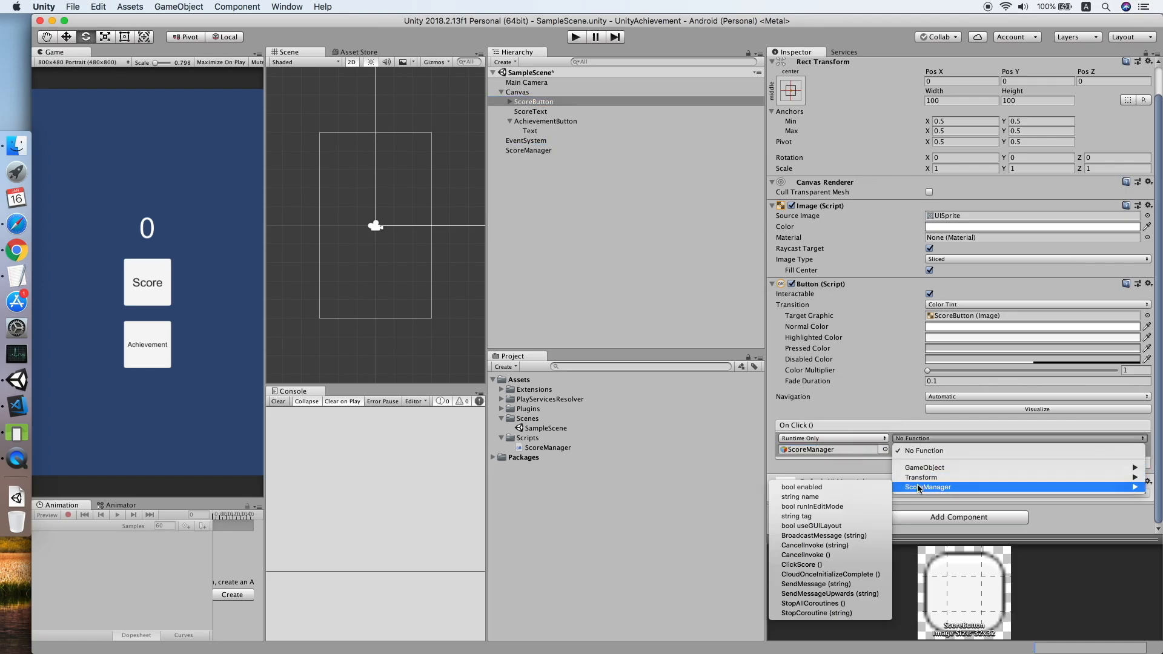
{"action": "left_click", "coordinate": [850, 564]}
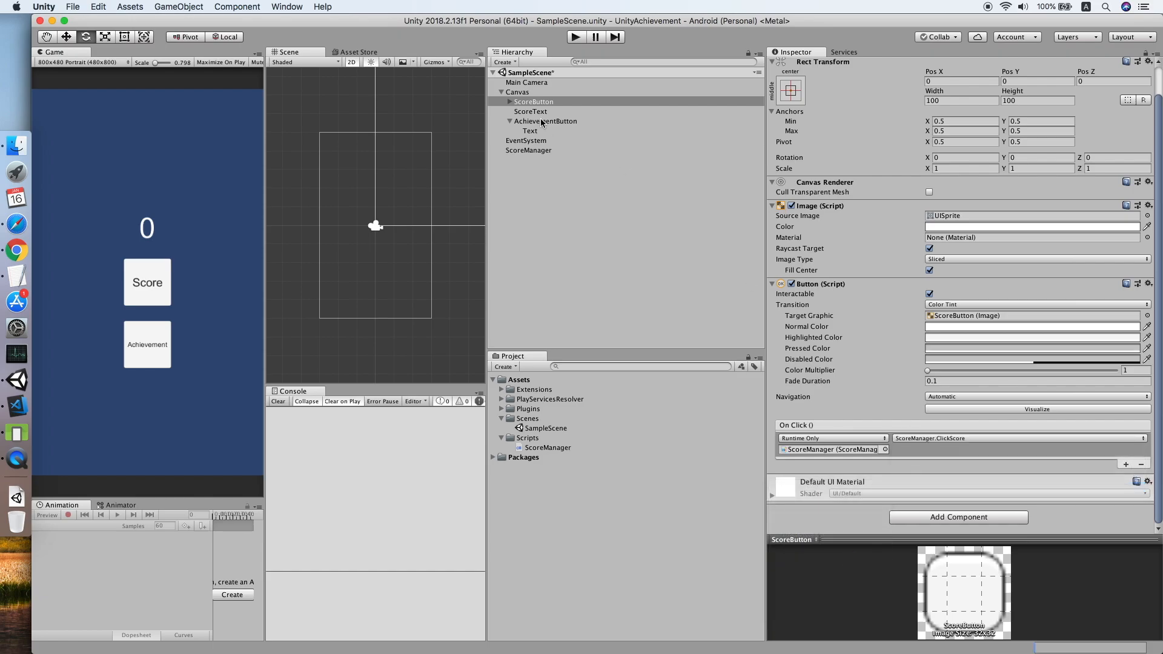
{"action": "left_click", "coordinate": [507, 103]}
{"action": "left_click", "coordinate": [510, 101]}
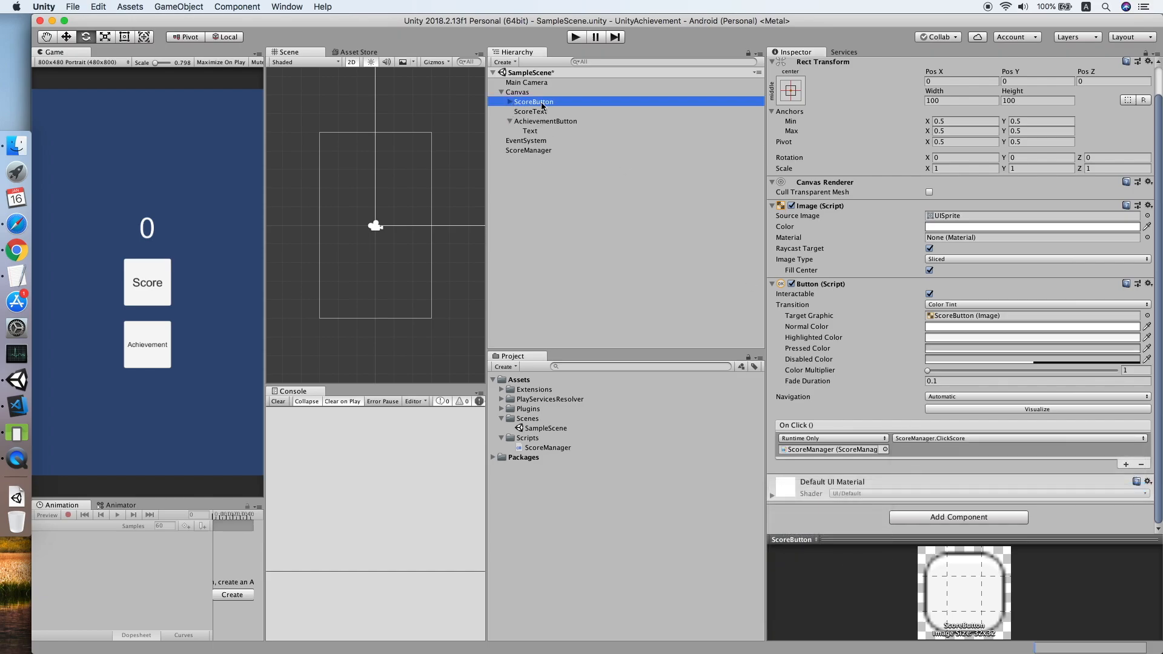
Play the game, press Achievement, then click Score ten times to trigger Beginner and Expert unlocks, and stop.
{"action": "left_click", "coordinate": [576, 37]}
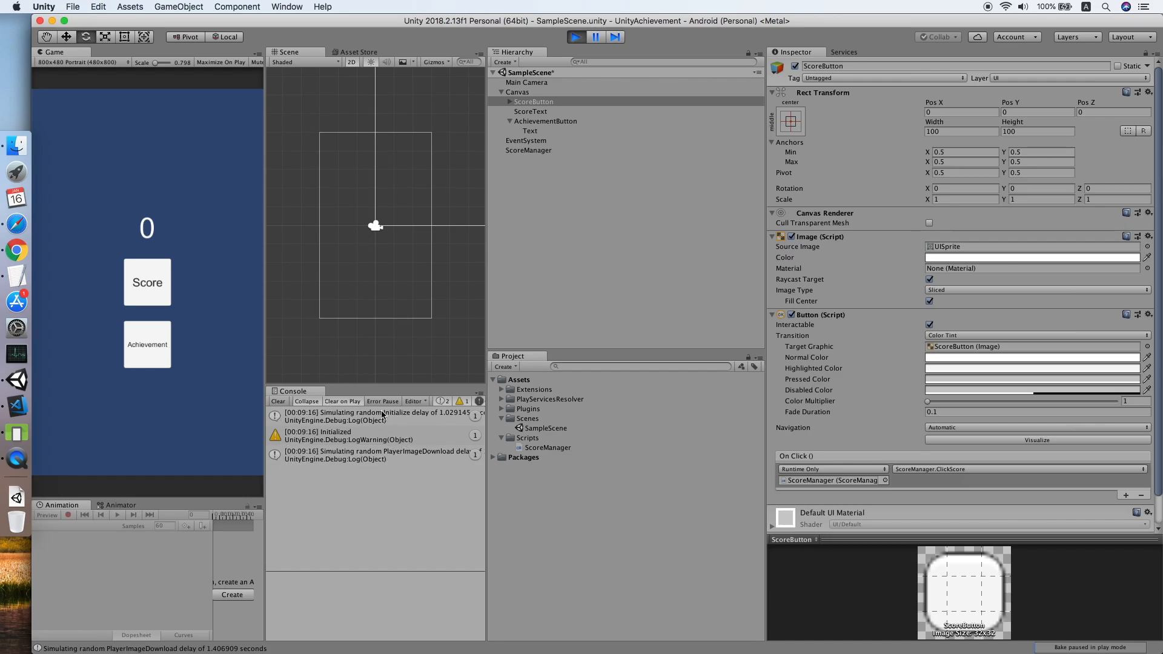
{"action": "left_click", "coordinate": [153, 348]}
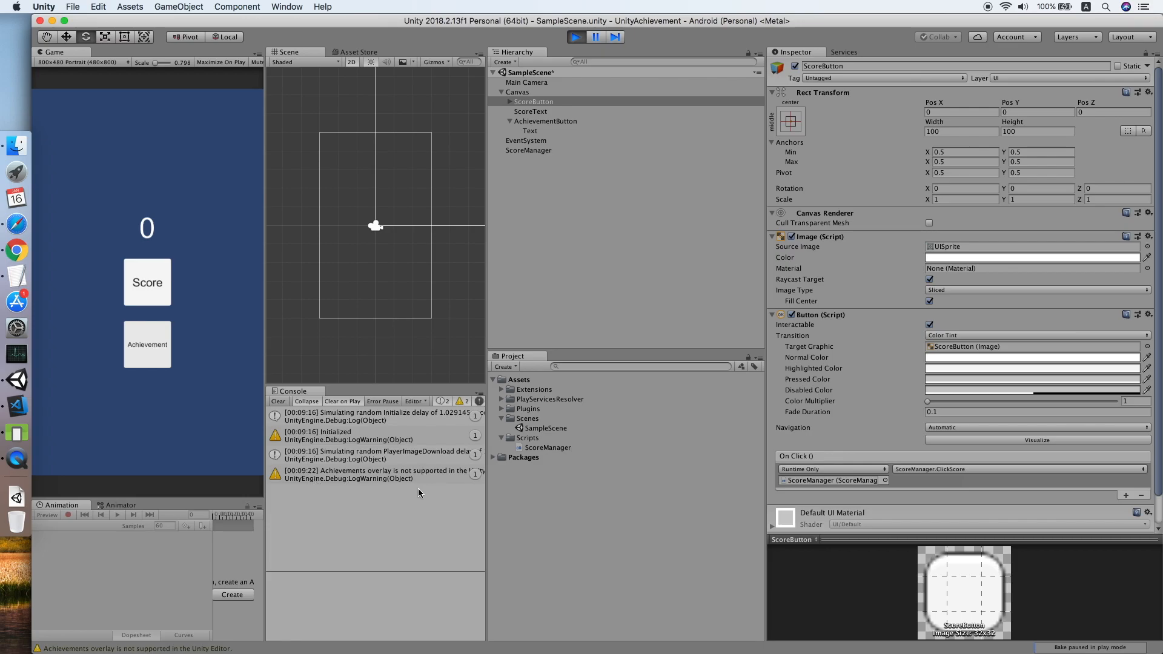
{"action": "left_click", "coordinate": [151, 292]}
{"action": "left_click", "coordinate": [152, 292]}
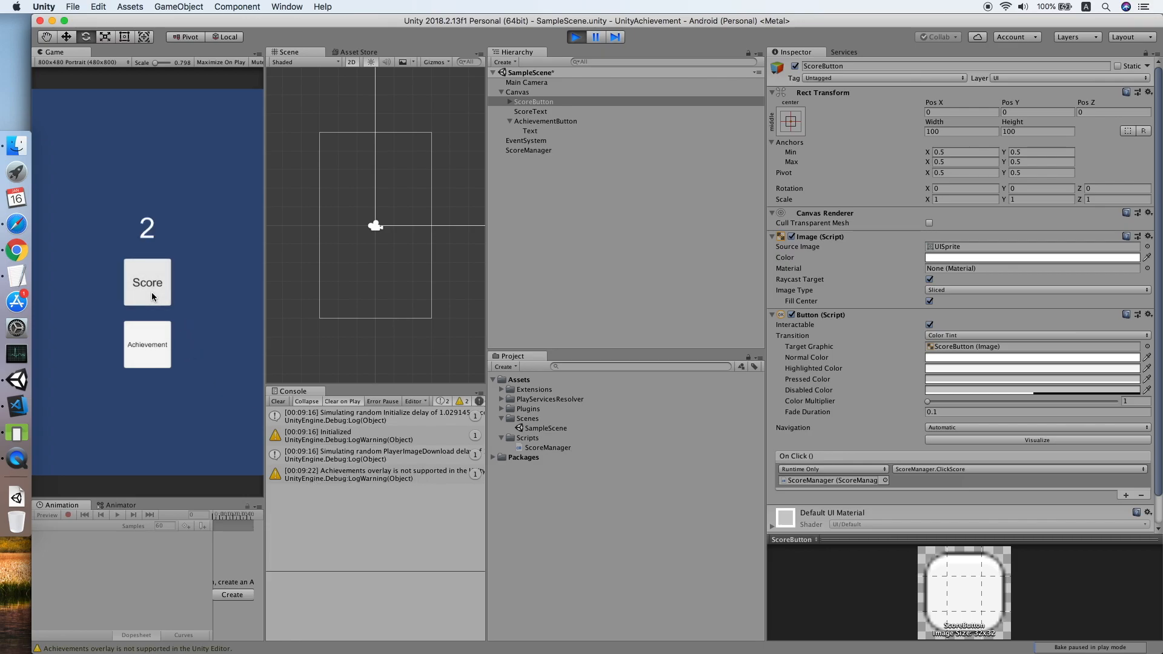
{"action": "left_click", "coordinate": [152, 292]}
{"action": "left_click", "coordinate": [147, 291]}
{"action": "left_click", "coordinate": [147, 291]}
{"action": "left_click", "coordinate": [147, 291]}
{"action": "left_click", "coordinate": [147, 291]}
{"action": "left_click", "coordinate": [147, 290]}
{"action": "left_click", "coordinate": [147, 291]}
{"action": "left_click", "coordinate": [148, 291]}
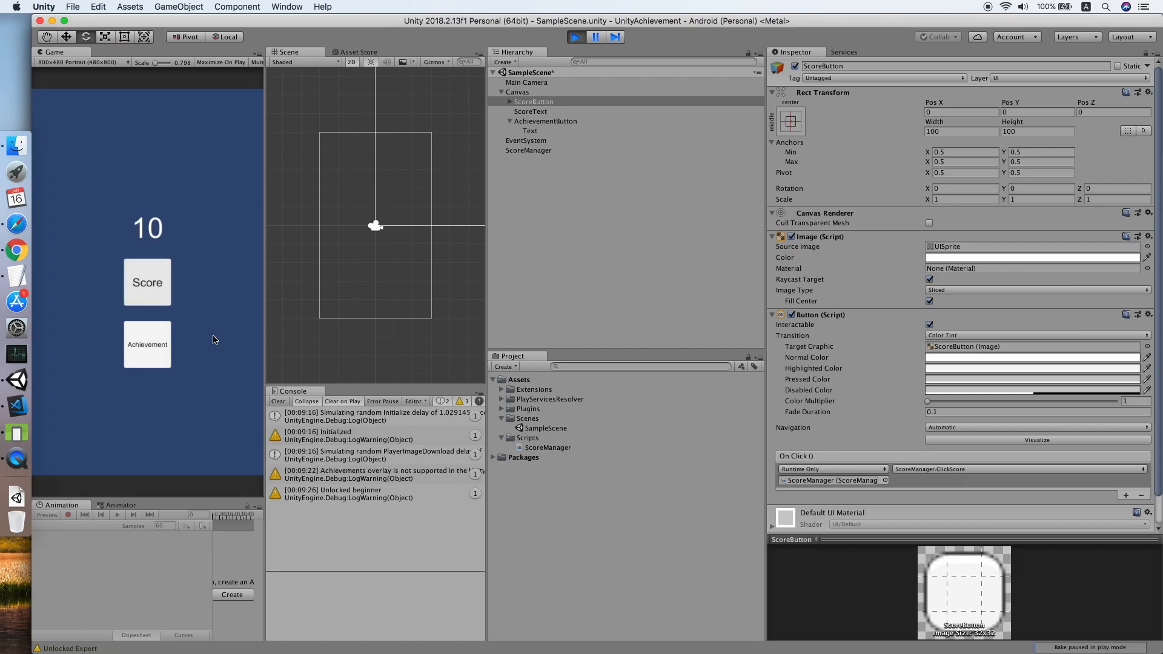
{"action": "left_click", "coordinate": [576, 39]}
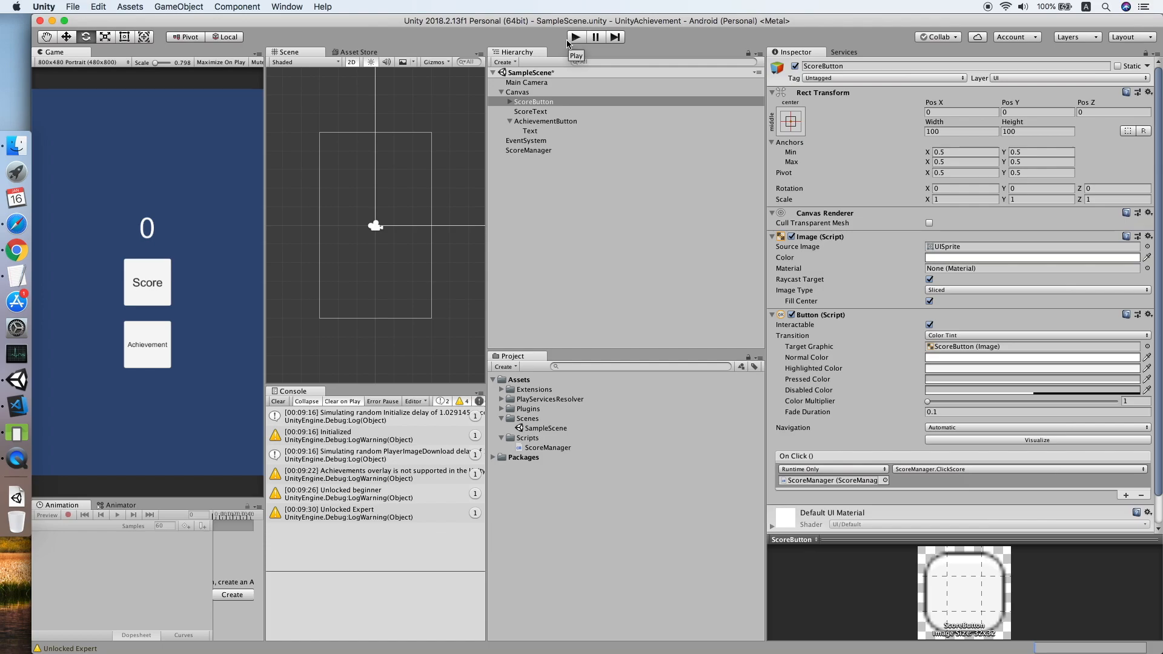
Link an Android app in Linked apps with package com.kee.tutorial.achievement and save.
{"action": "left_click", "coordinate": [17, 251]}
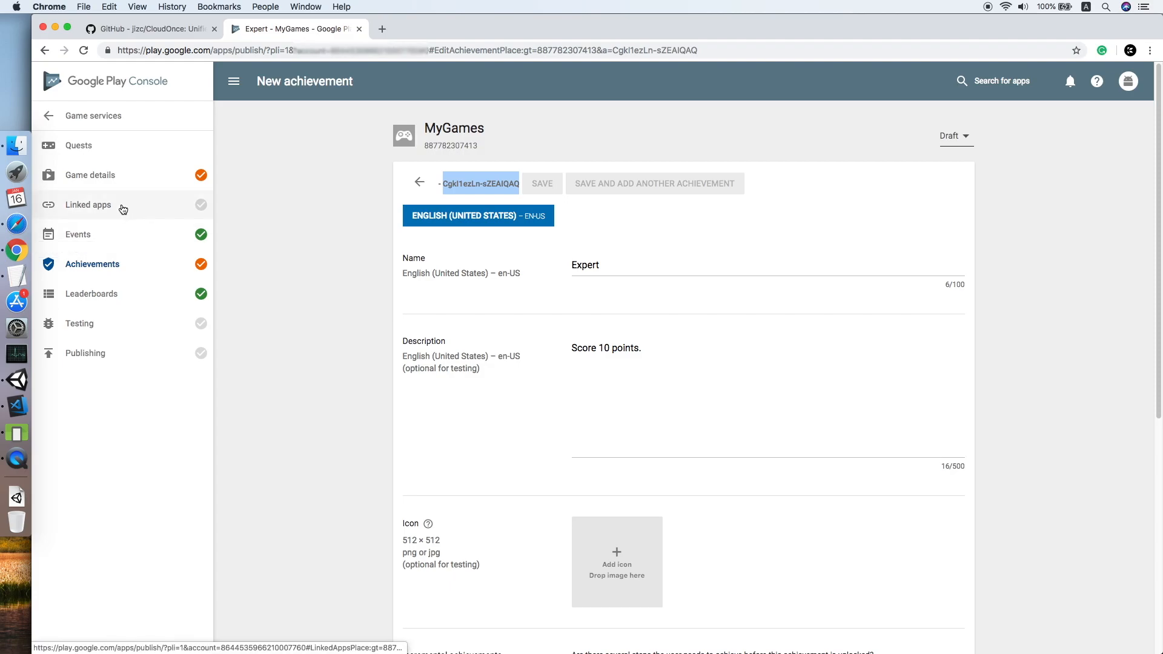
{"action": "left_click", "coordinate": [202, 209]}
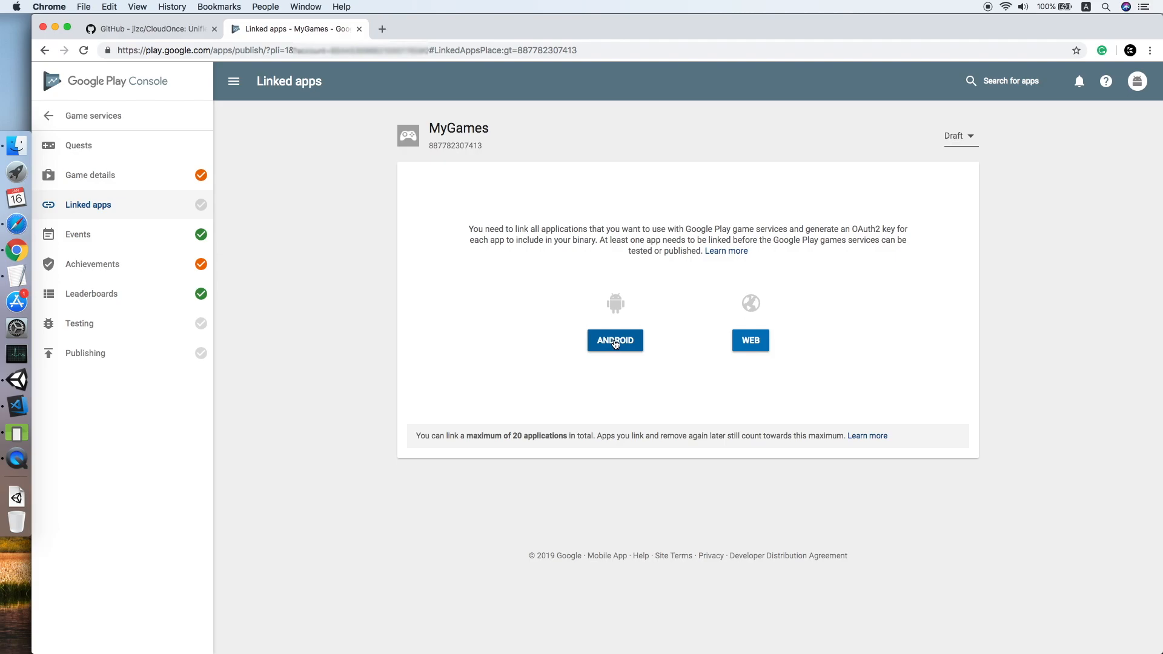
{"action": "left_click", "coordinate": [615, 341]}
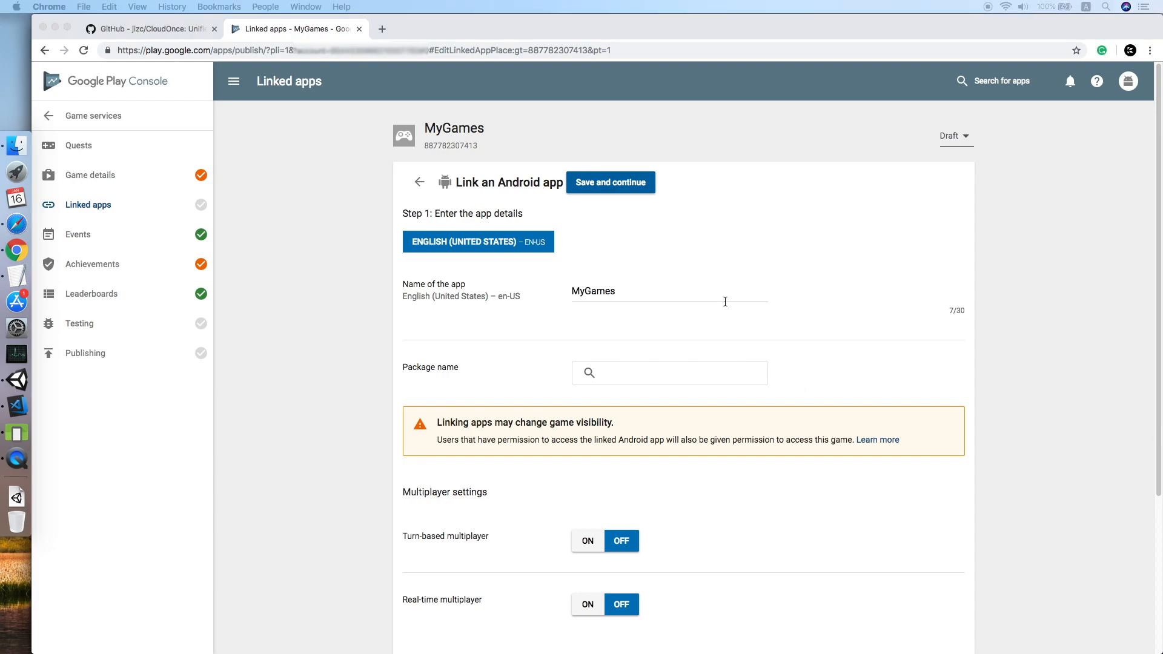
{"action": "left_click", "coordinate": [724, 260]}
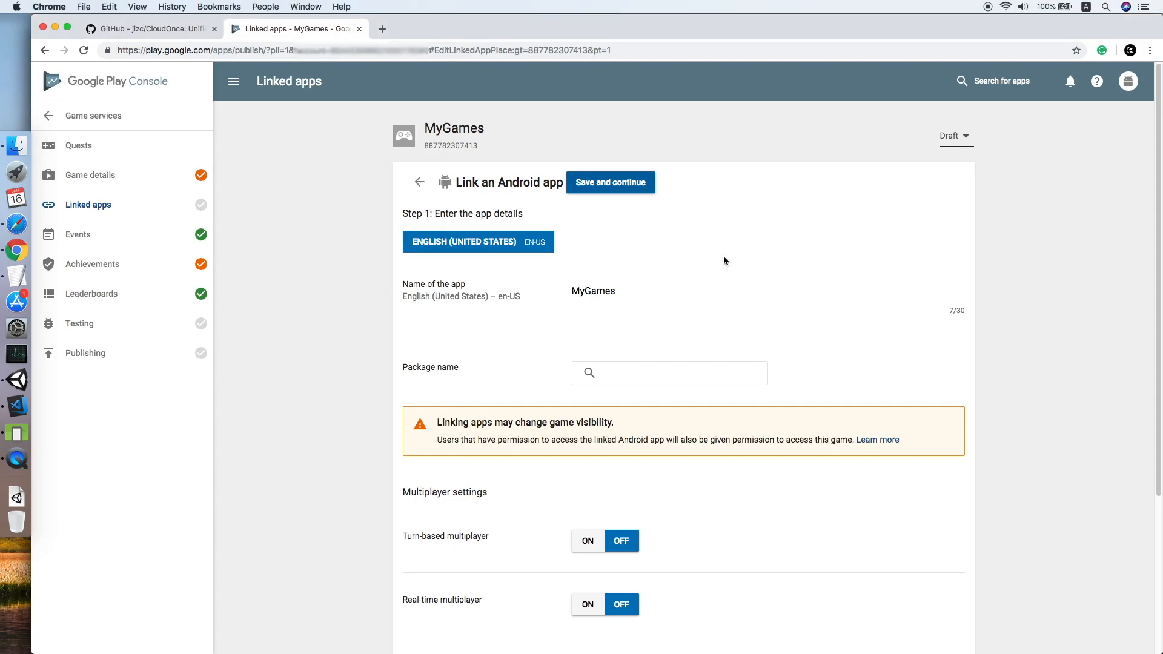
{"action": "left_click", "coordinate": [625, 373]}
{"action": "type", "text": "com.kee.tutorial.achievement"}
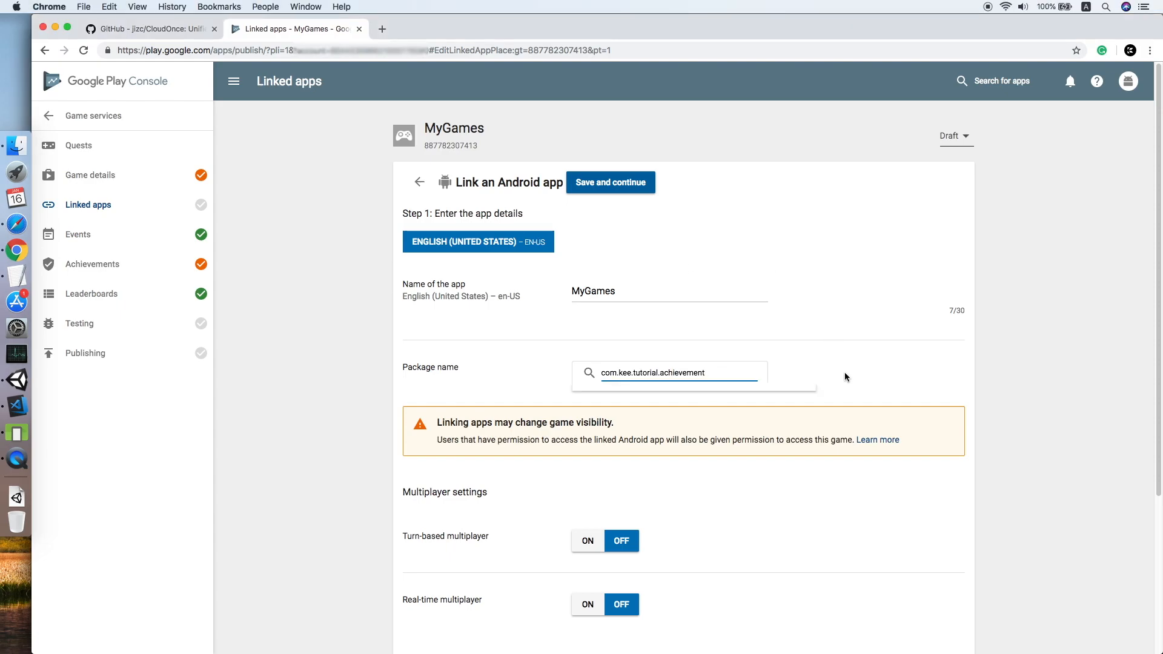
{"action": "scroll", "coordinate": [844, 371], "scroll_direction": "down", "scroll_amount": 3}
{"action": "scroll", "coordinate": [764, 438], "scroll_direction": "up", "scroll_amount": 3}
{"action": "left_click", "coordinate": [624, 191]}
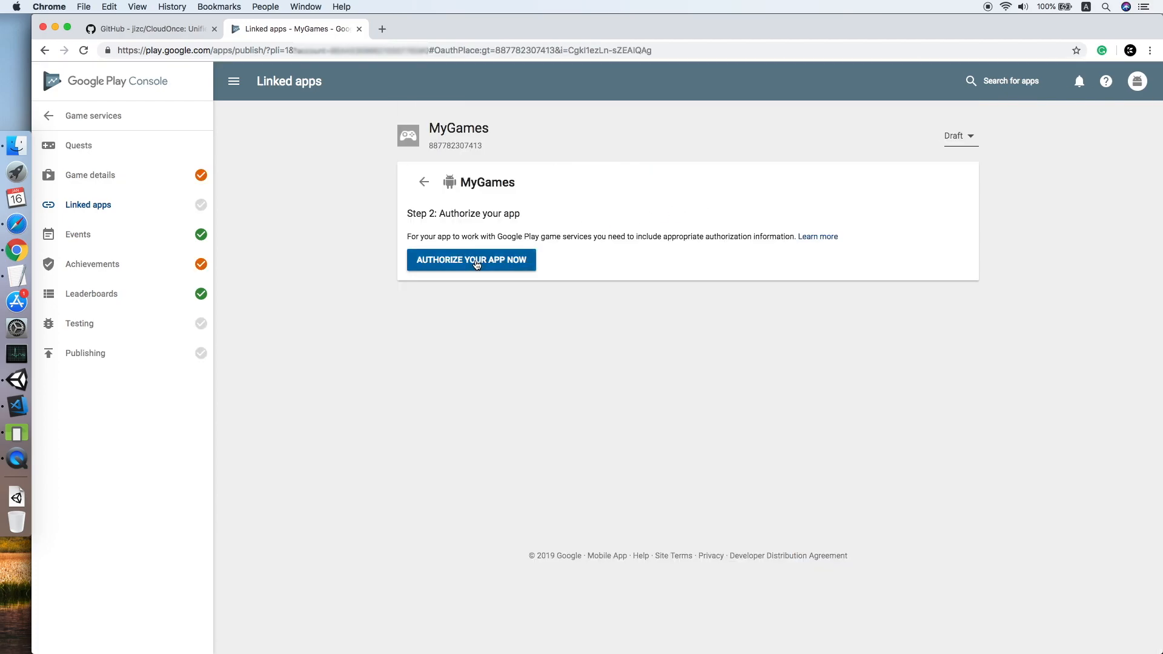
Authorize the linked MyGames app and confirm creation of its Android OAuth client.
{"action": "left_click", "coordinate": [472, 260]}
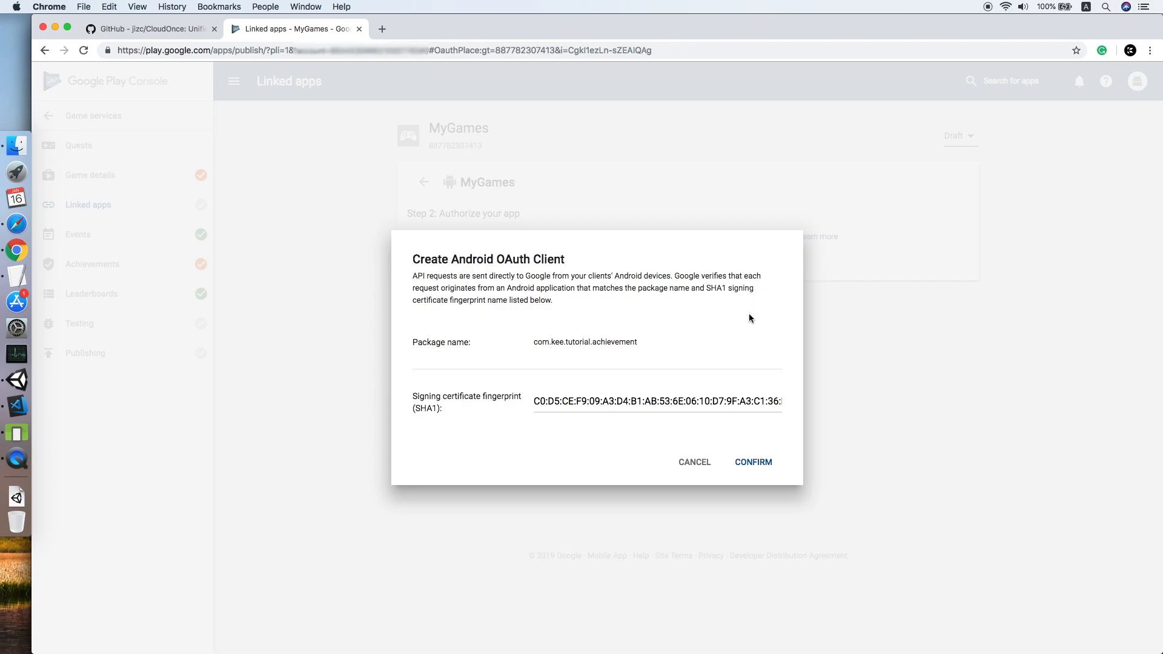
{"action": "left_click", "coordinate": [750, 467]}
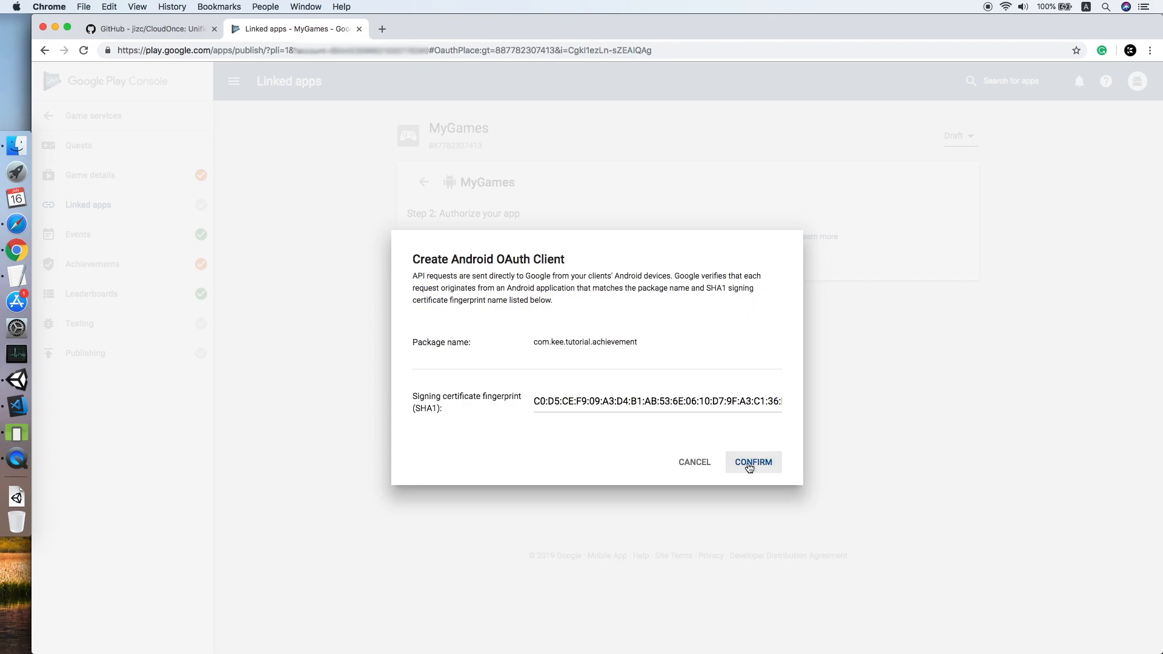
{"action": "left_click", "coordinate": [749, 467]}
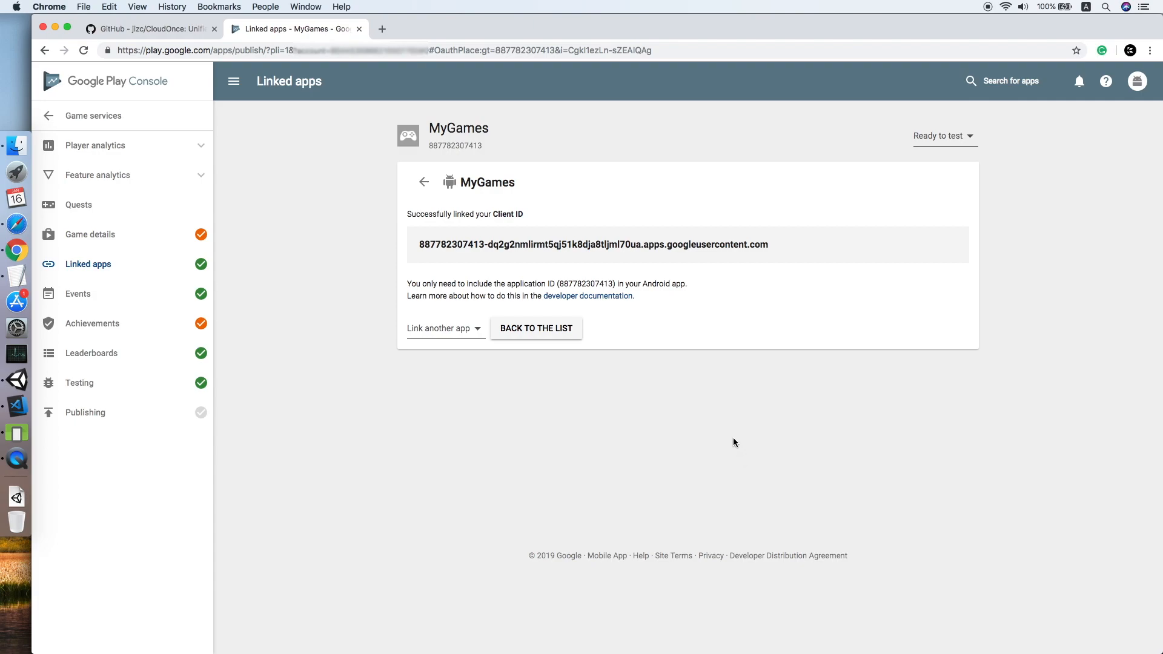
Add the tester account's e-mail as a MyGames tester and continue to the publishing overview.
{"action": "left_click", "coordinate": [50, 386]}
{"action": "left_click", "coordinate": [467, 328]}
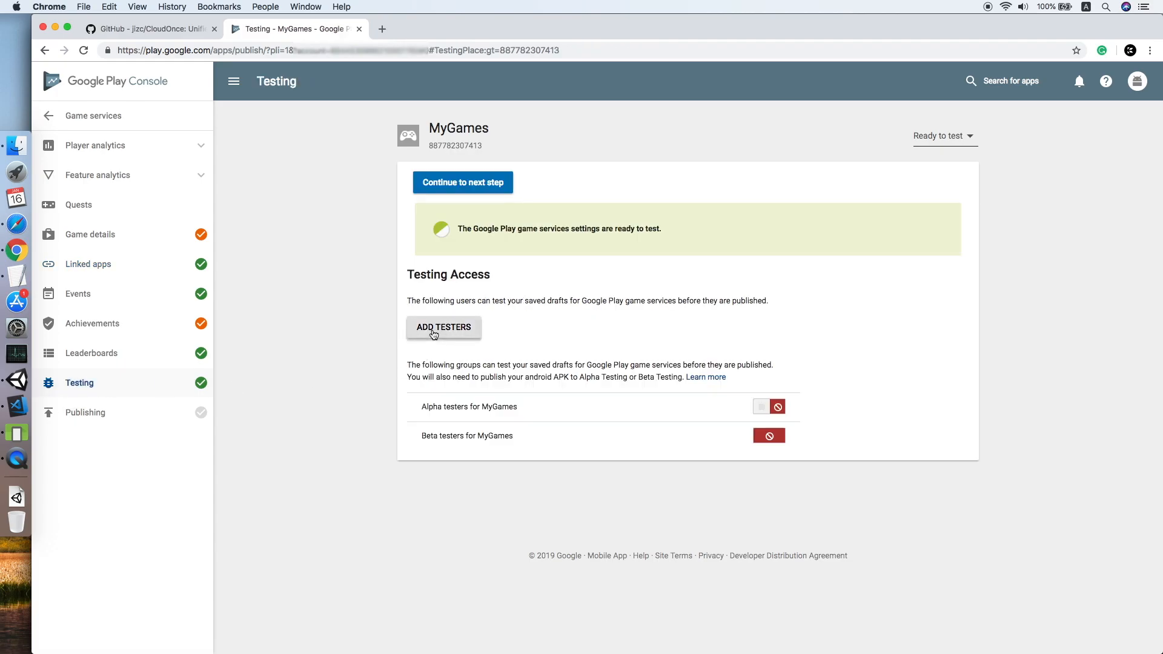
{"action": "type", "text": "game"}
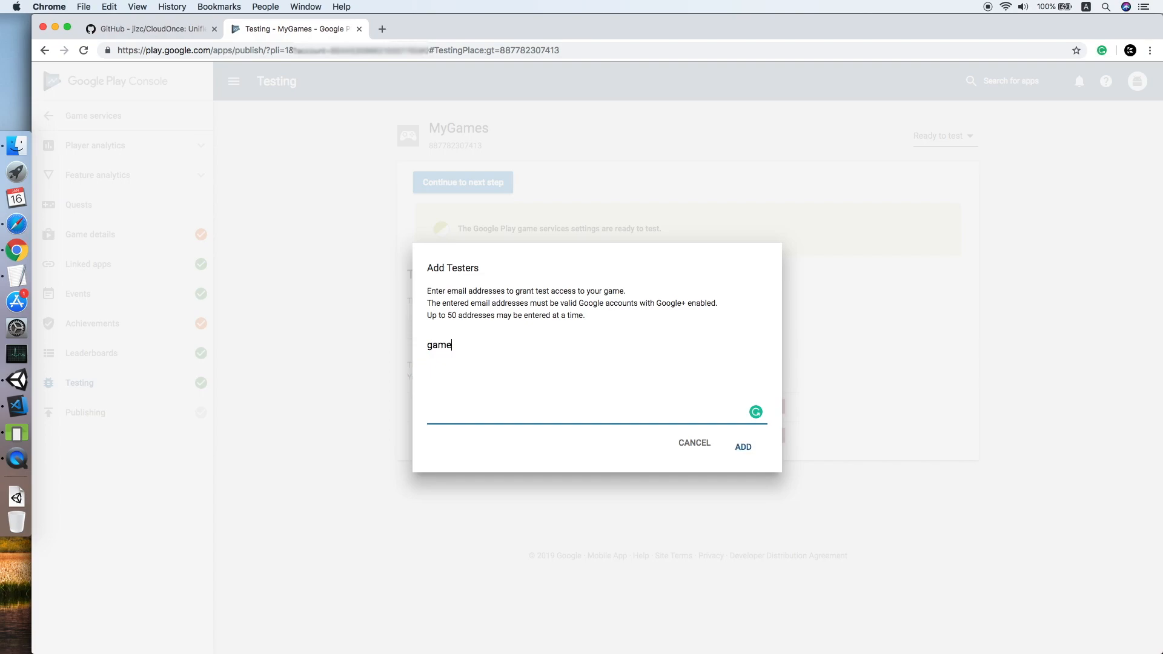
{"action": "key", "text": "BackSpace"}
{"action": "key", "text": "BackSpace"}
{"action": "key", "text": "BackSpace"}
{"action": "key", "text": "BackSpace"}
{"action": "left_click", "coordinate": [741, 446]}
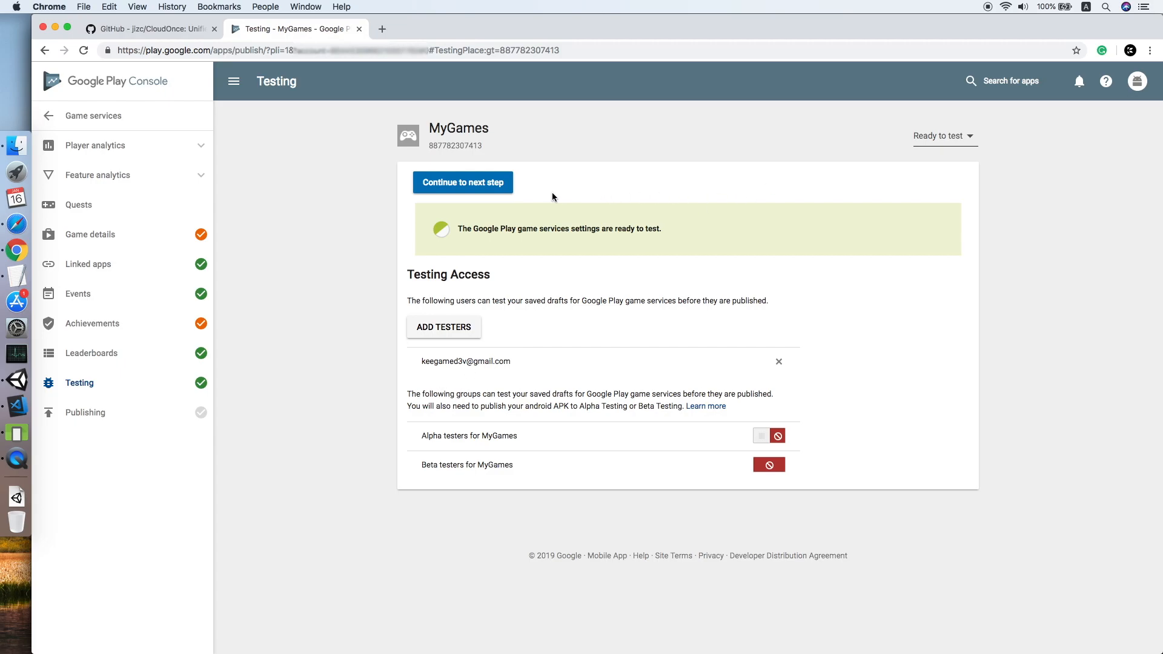
{"action": "left_click", "coordinate": [476, 189]}
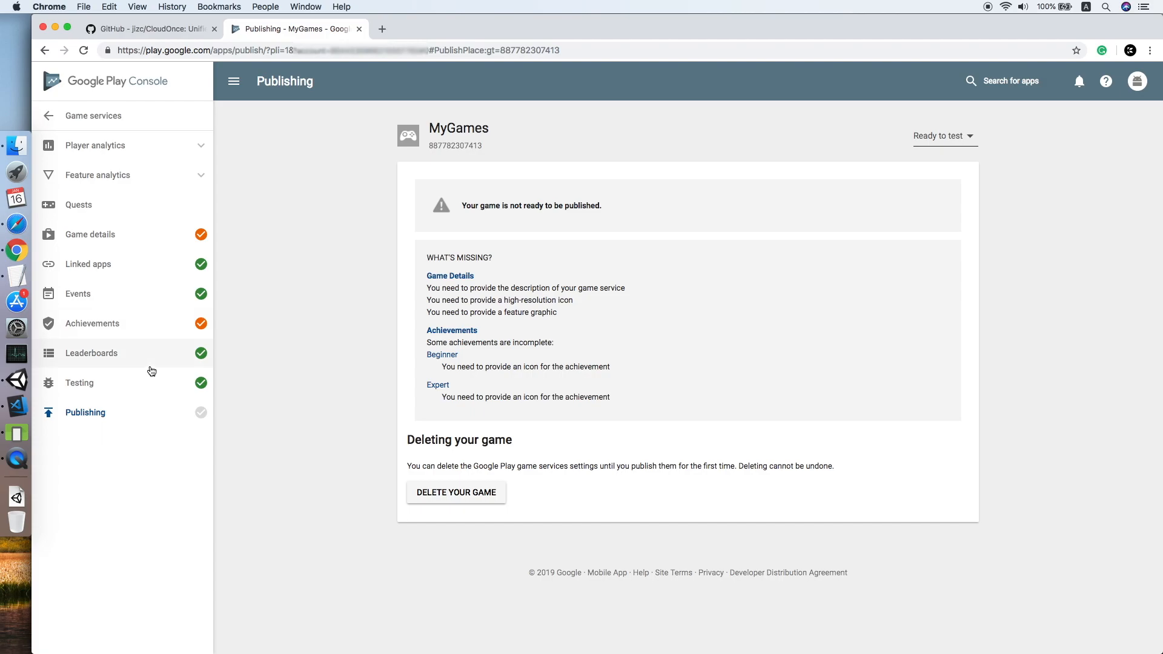
{"action": "left_click", "coordinate": [16, 379]}
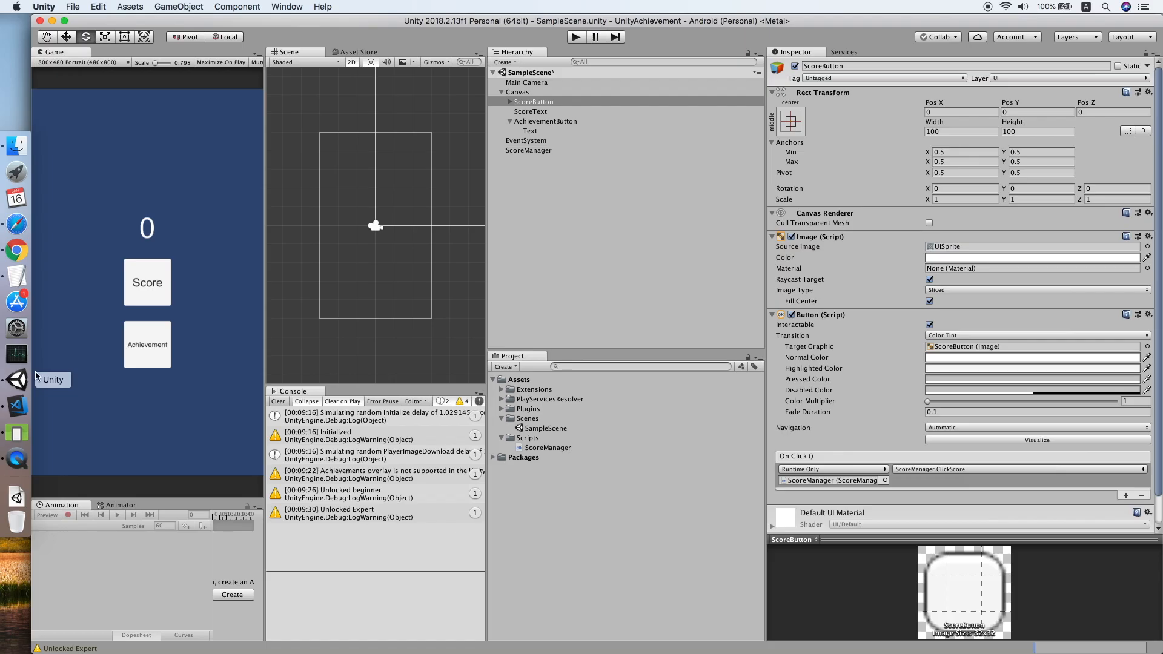
Clear the Console and Build And Run for Android as v0.1, replacing the existing APK.
{"action": "left_click", "coordinate": [278, 401]}
{"action": "left_click", "coordinate": [79, 8]}
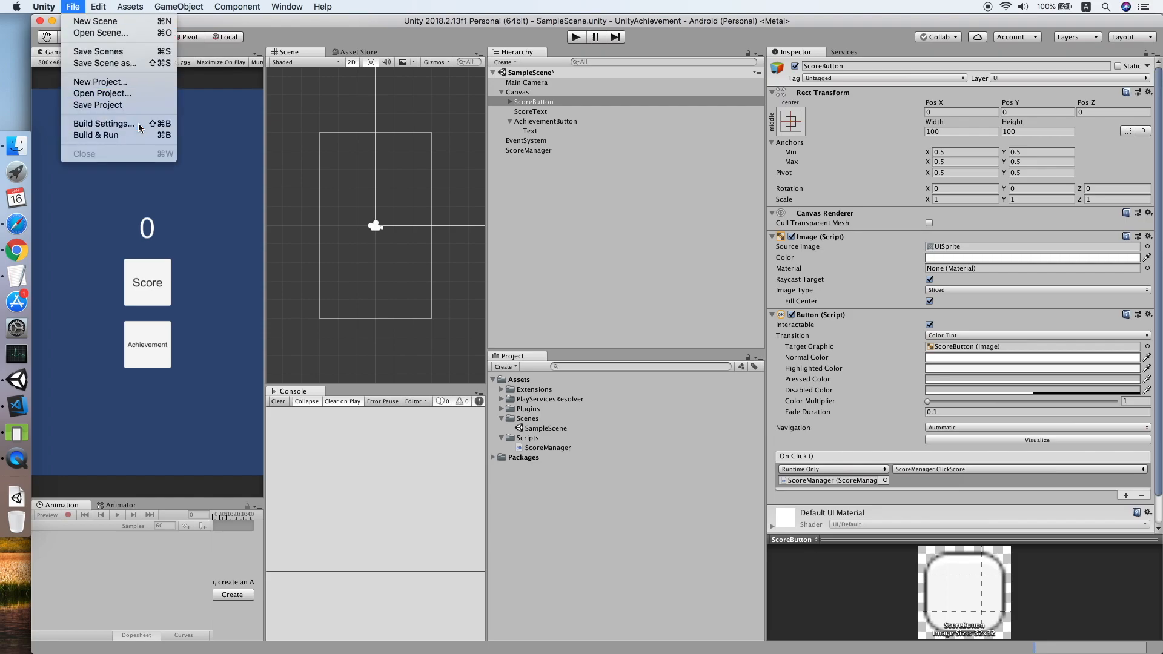
{"action": "left_click", "coordinate": [139, 123]}
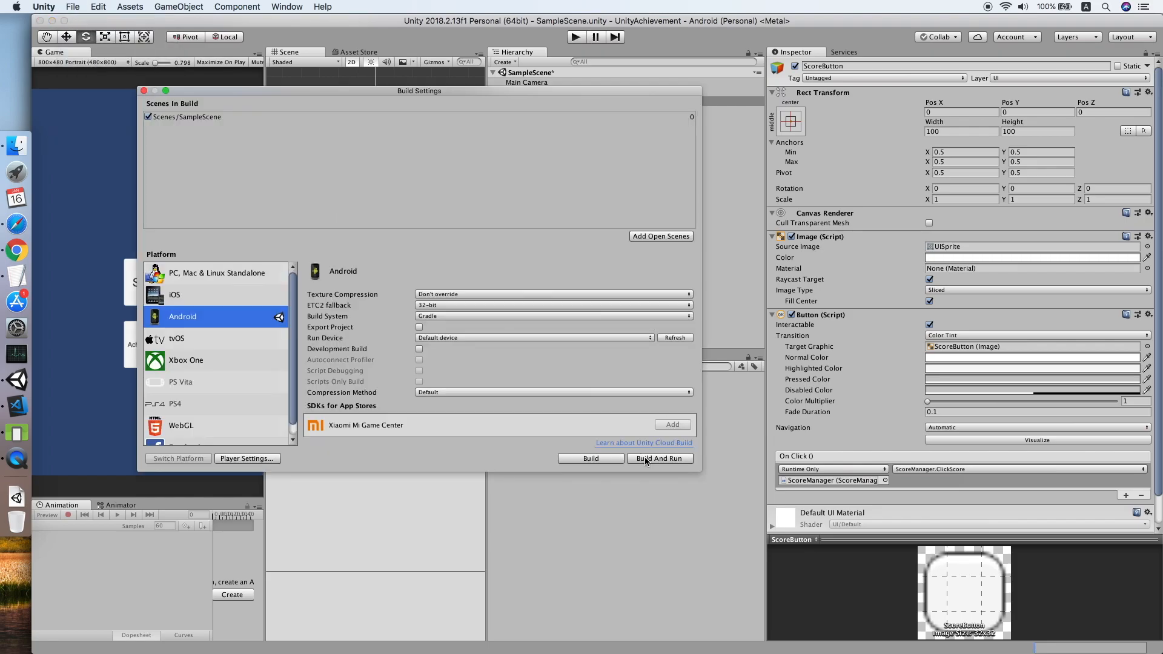
{"action": "left_click", "coordinate": [648, 458]}
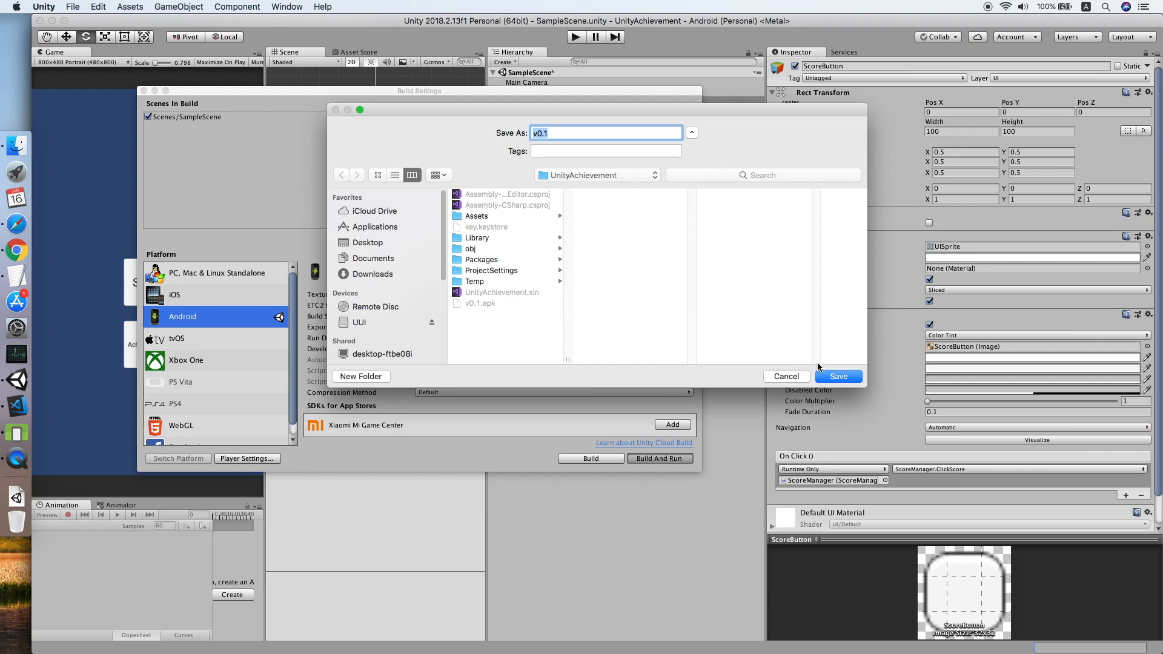
{"action": "left_click", "coordinate": [832, 376]}
{"action": "left_click", "coordinate": [683, 183]}
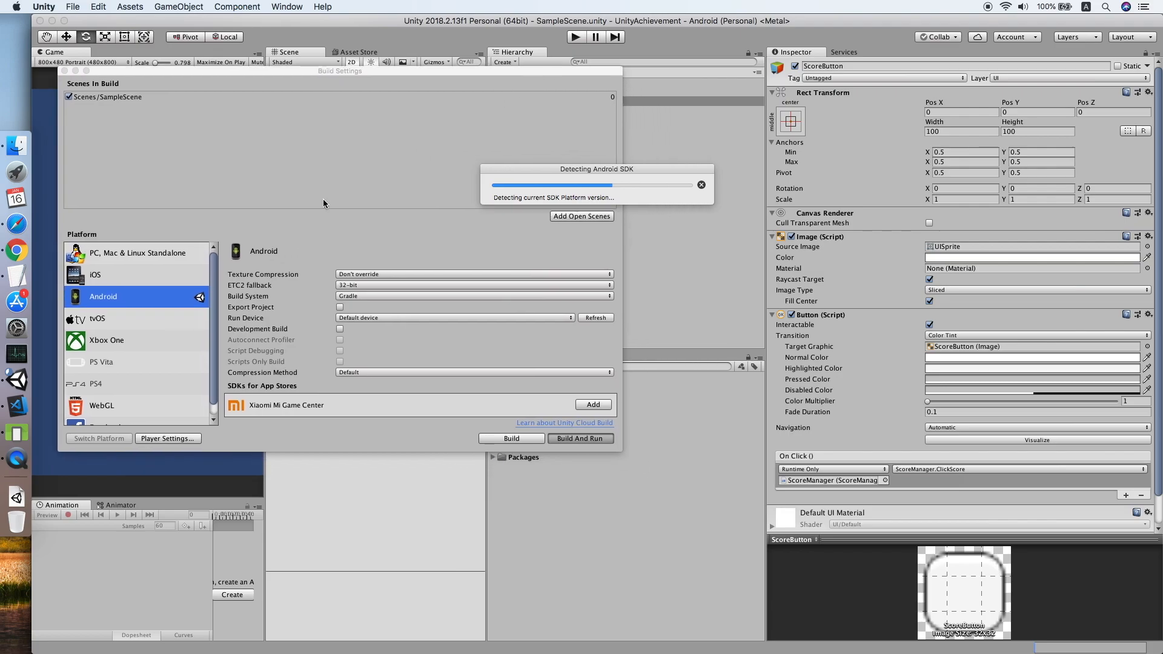
Bring the emulator with the launched game, showing score 0, to the front.
{"action": "left_click", "coordinate": [19, 439]}
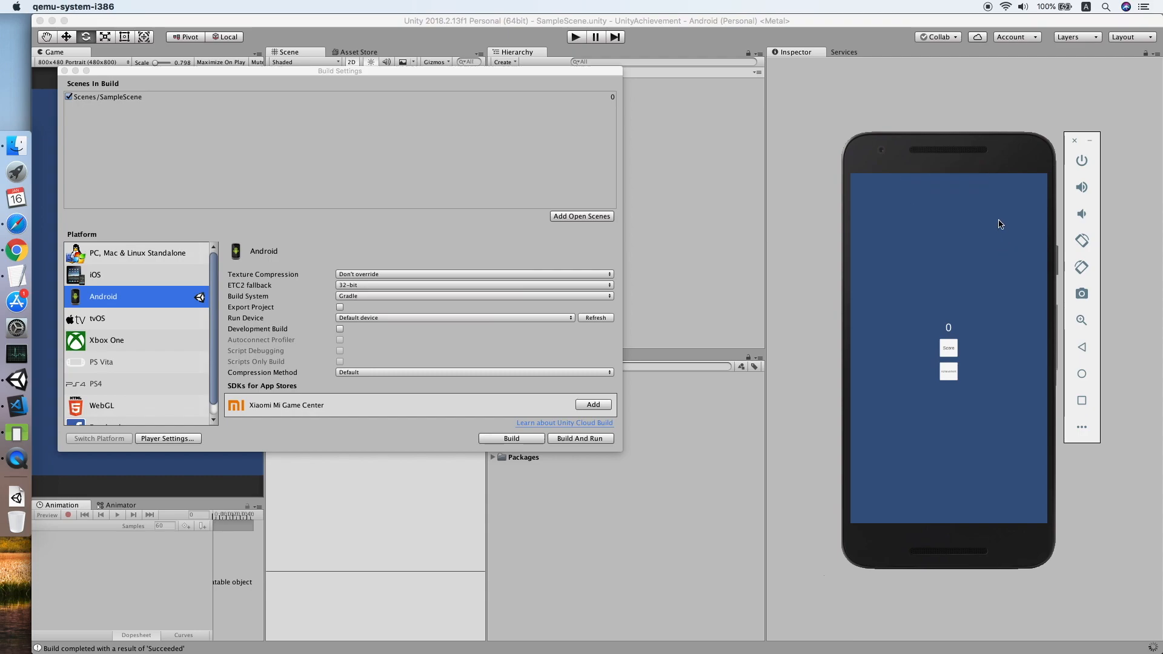
Check the empty achievements list, raise the score to 3, and verify Beginner unlocked.
{"action": "left_click", "coordinate": [949, 373]}
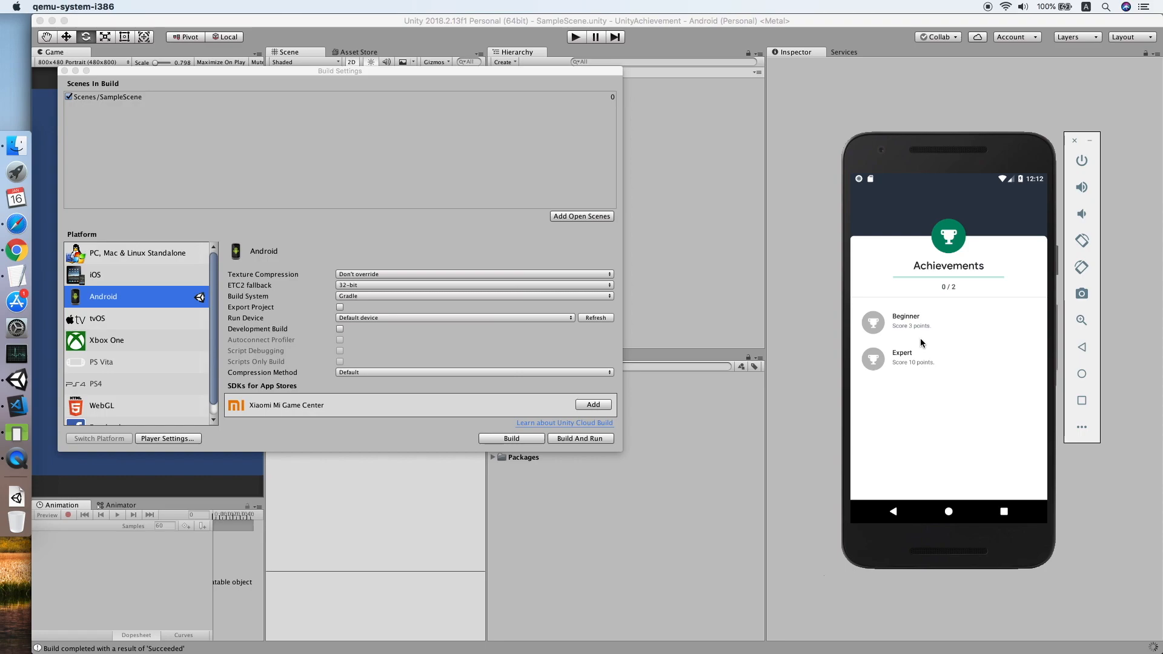
{"action": "left_click", "coordinate": [989, 223]}
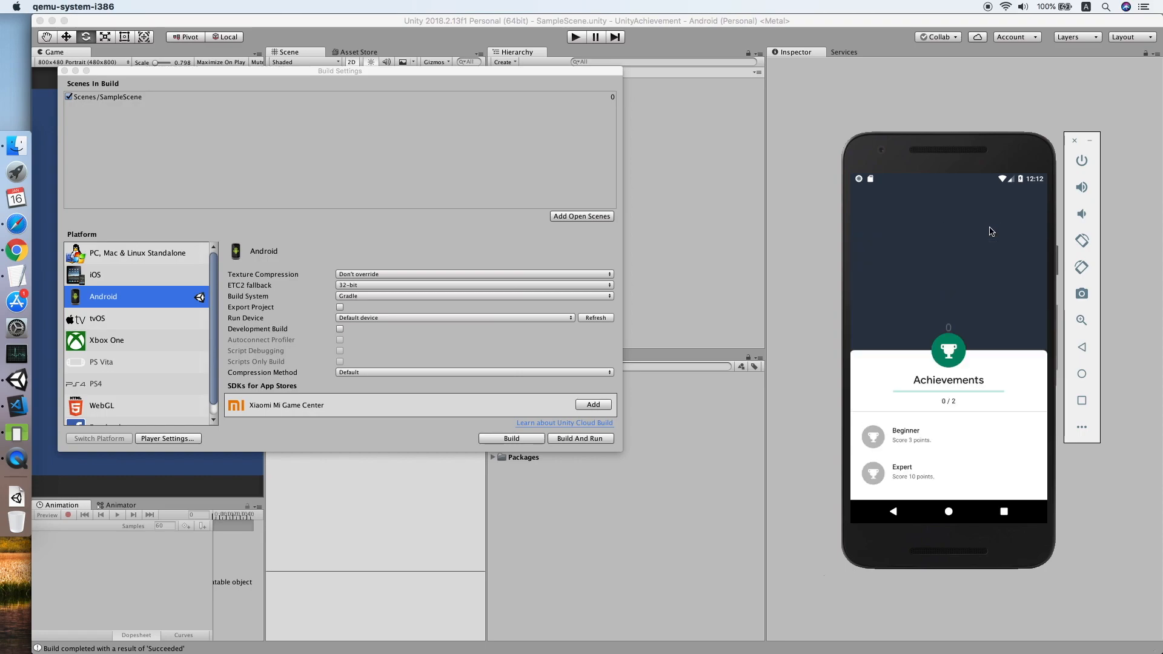
{"action": "left_click", "coordinate": [954, 350]}
{"action": "left_click", "coordinate": [949, 348]}
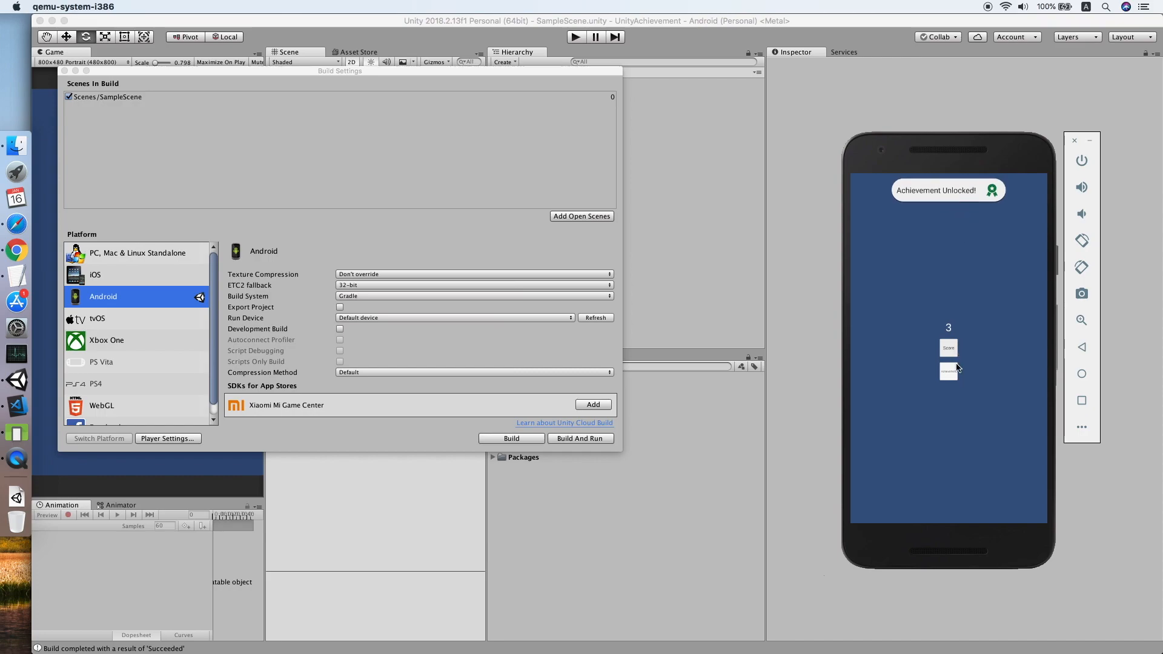
{"action": "left_click", "coordinate": [954, 372]}
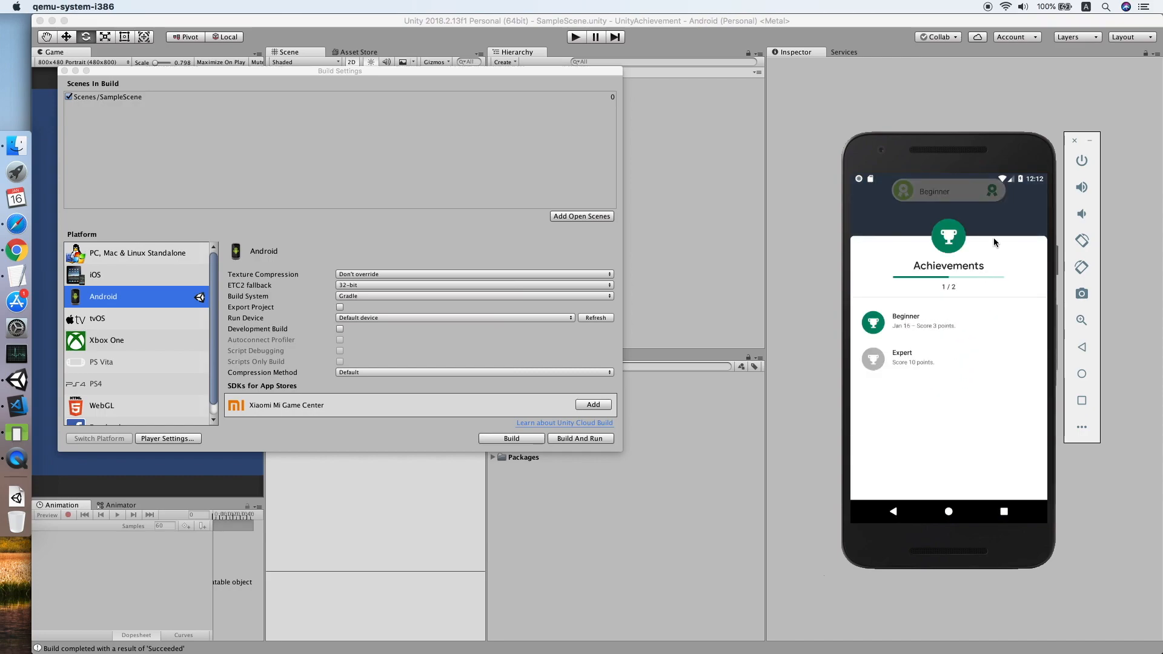
{"action": "left_click", "coordinate": [1009, 225]}
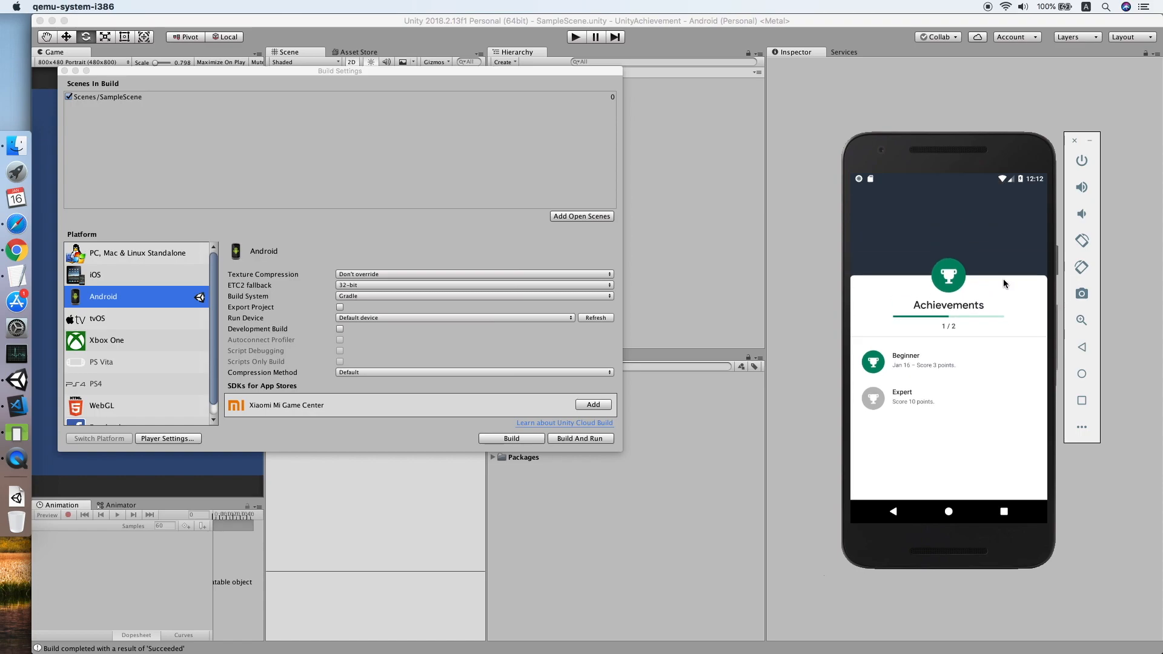
Raise the score to 10 and confirm both achievements show as unlocked (2/2).
{"action": "left_click", "coordinate": [949, 355]}
{"action": "left_click", "coordinate": [949, 355]}
{"action": "left_click", "coordinate": [948, 355]}
{"action": "left_click", "coordinate": [949, 355]}
{"action": "left_click", "coordinate": [949, 355]}
{"action": "left_click", "coordinate": [949, 355]}
{"action": "left_click", "coordinate": [948, 356]}
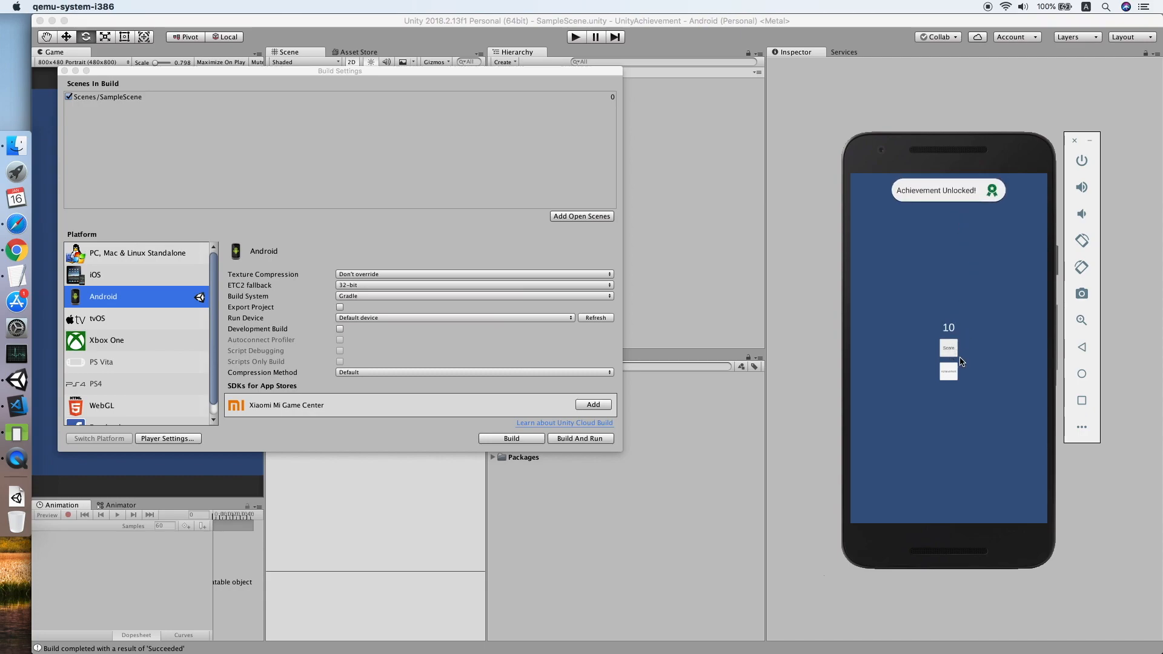
{"action": "left_click", "coordinate": [948, 372]}
{"action": "left_click", "coordinate": [949, 372]}
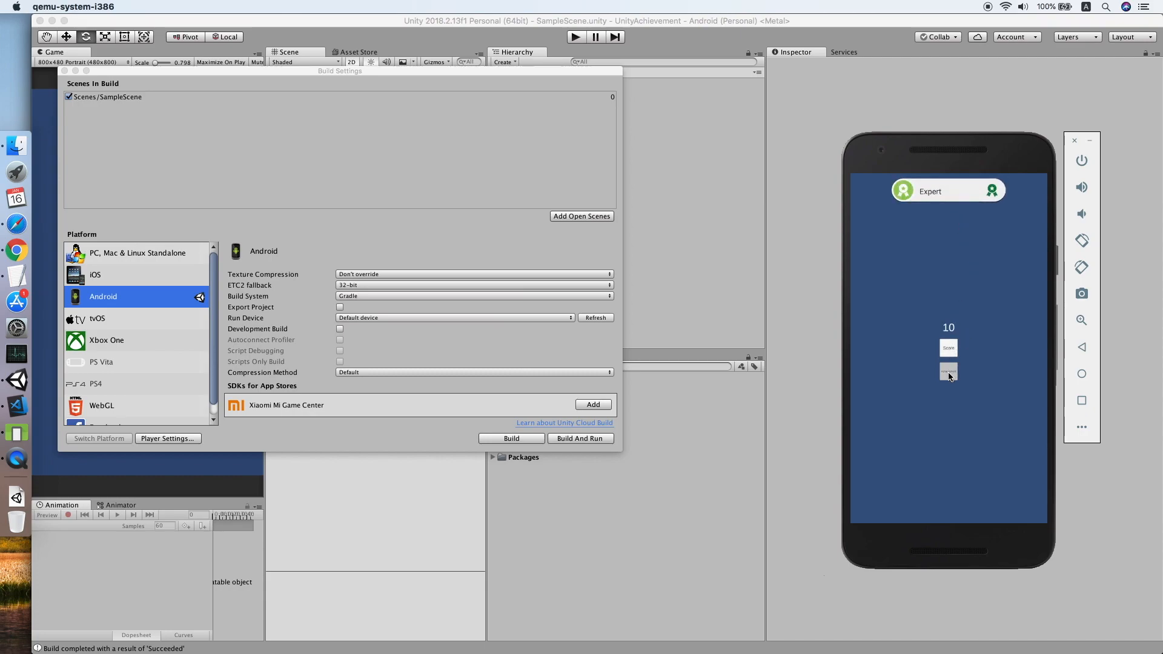